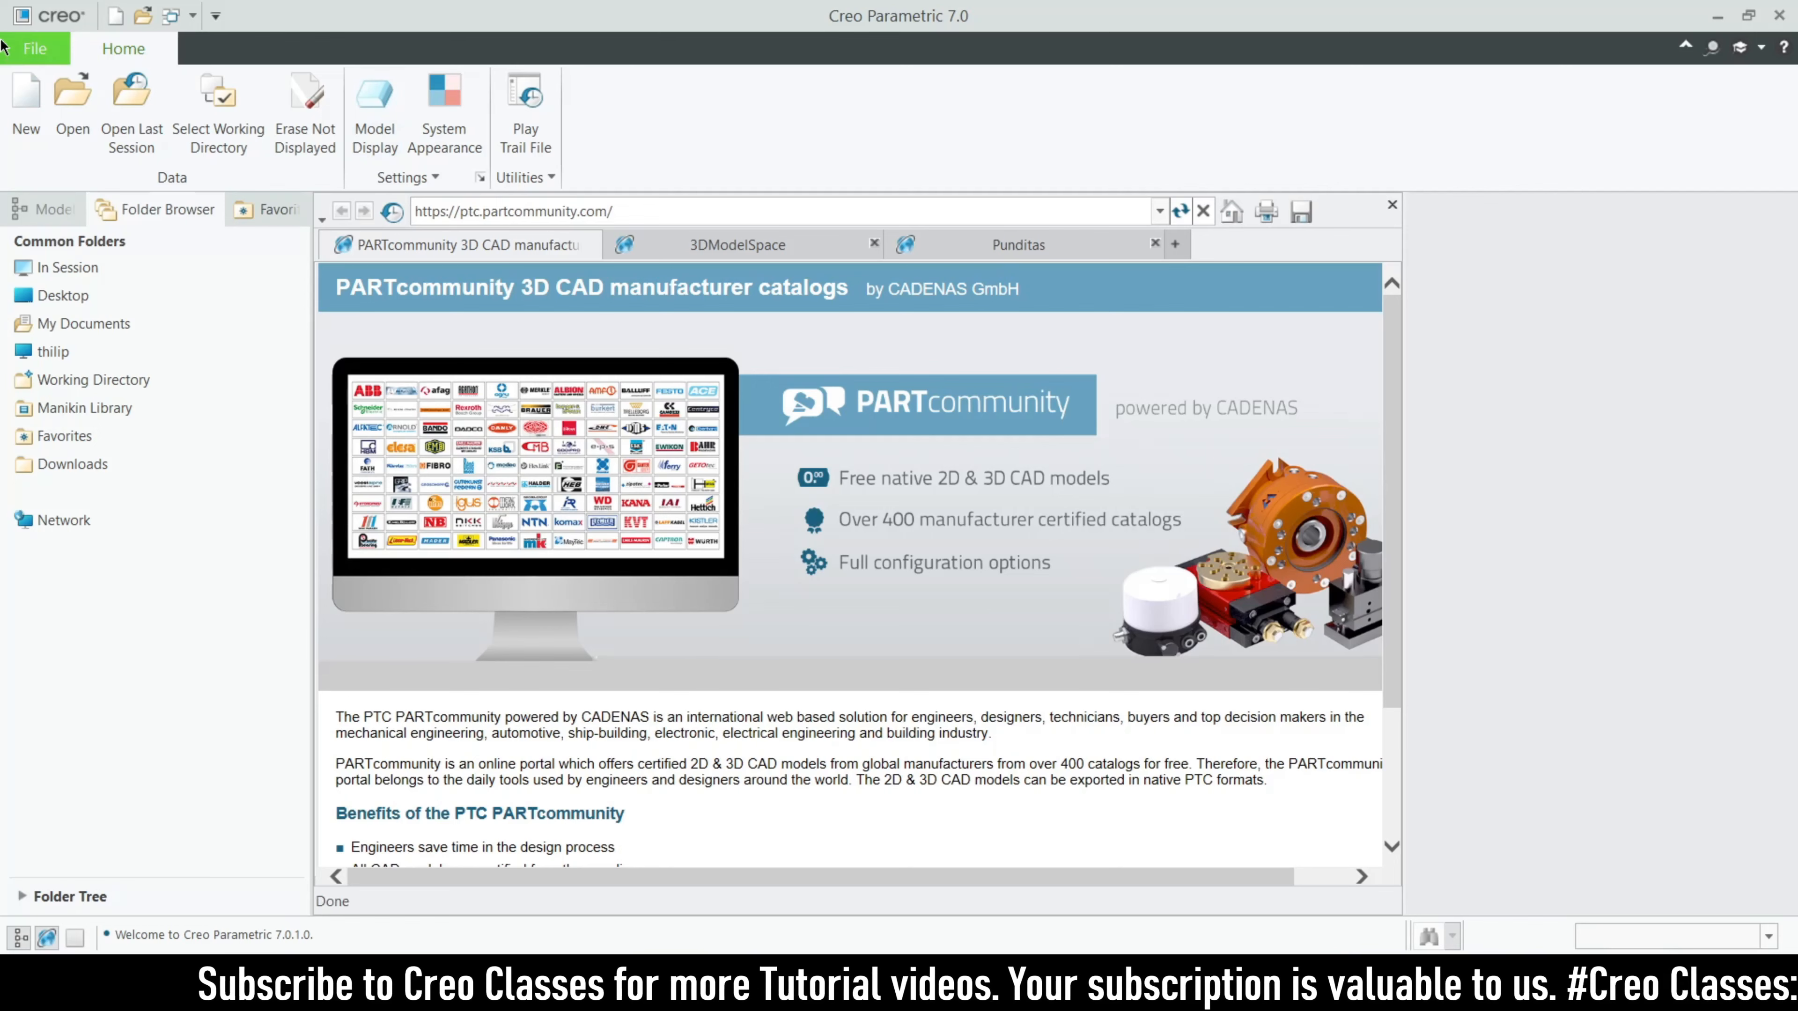
# - Open the sofa part from the WOODEN_SOFA folder inside CAD MODELS on the desktop
pyautogui.click(72, 106)
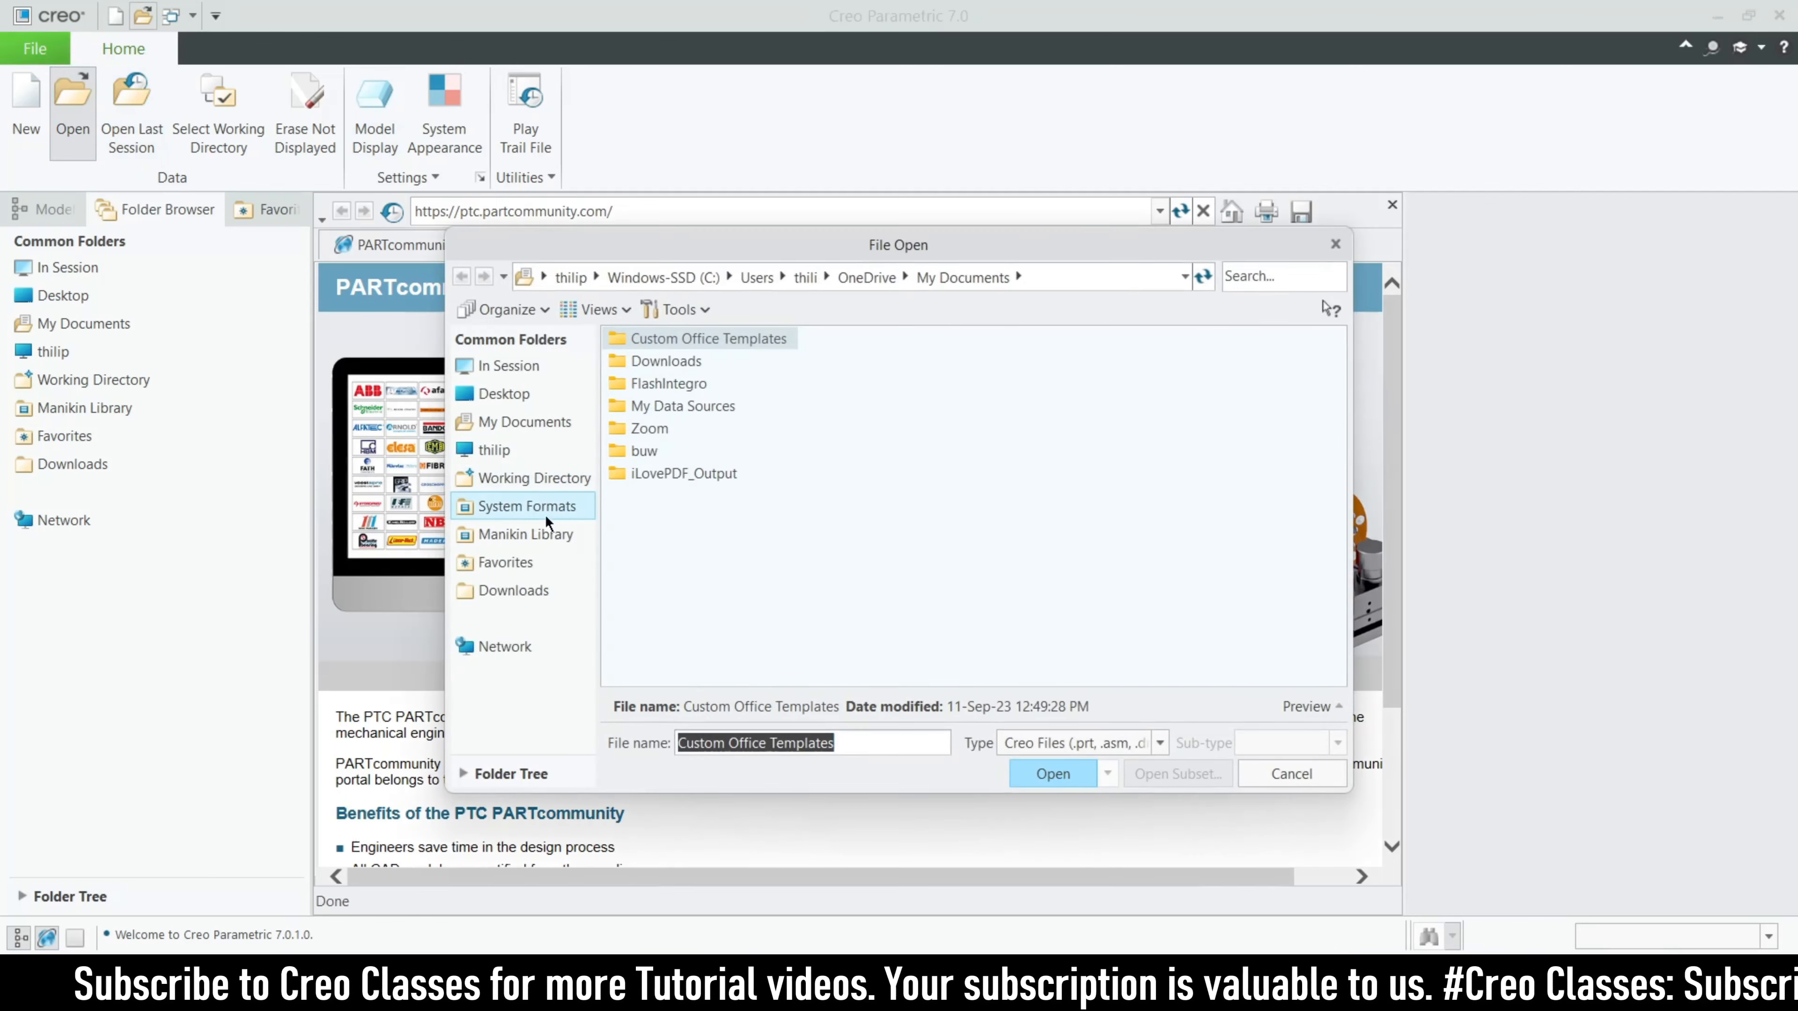
pyautogui.click(555, 397)
pyautogui.doubleClick(680, 341)
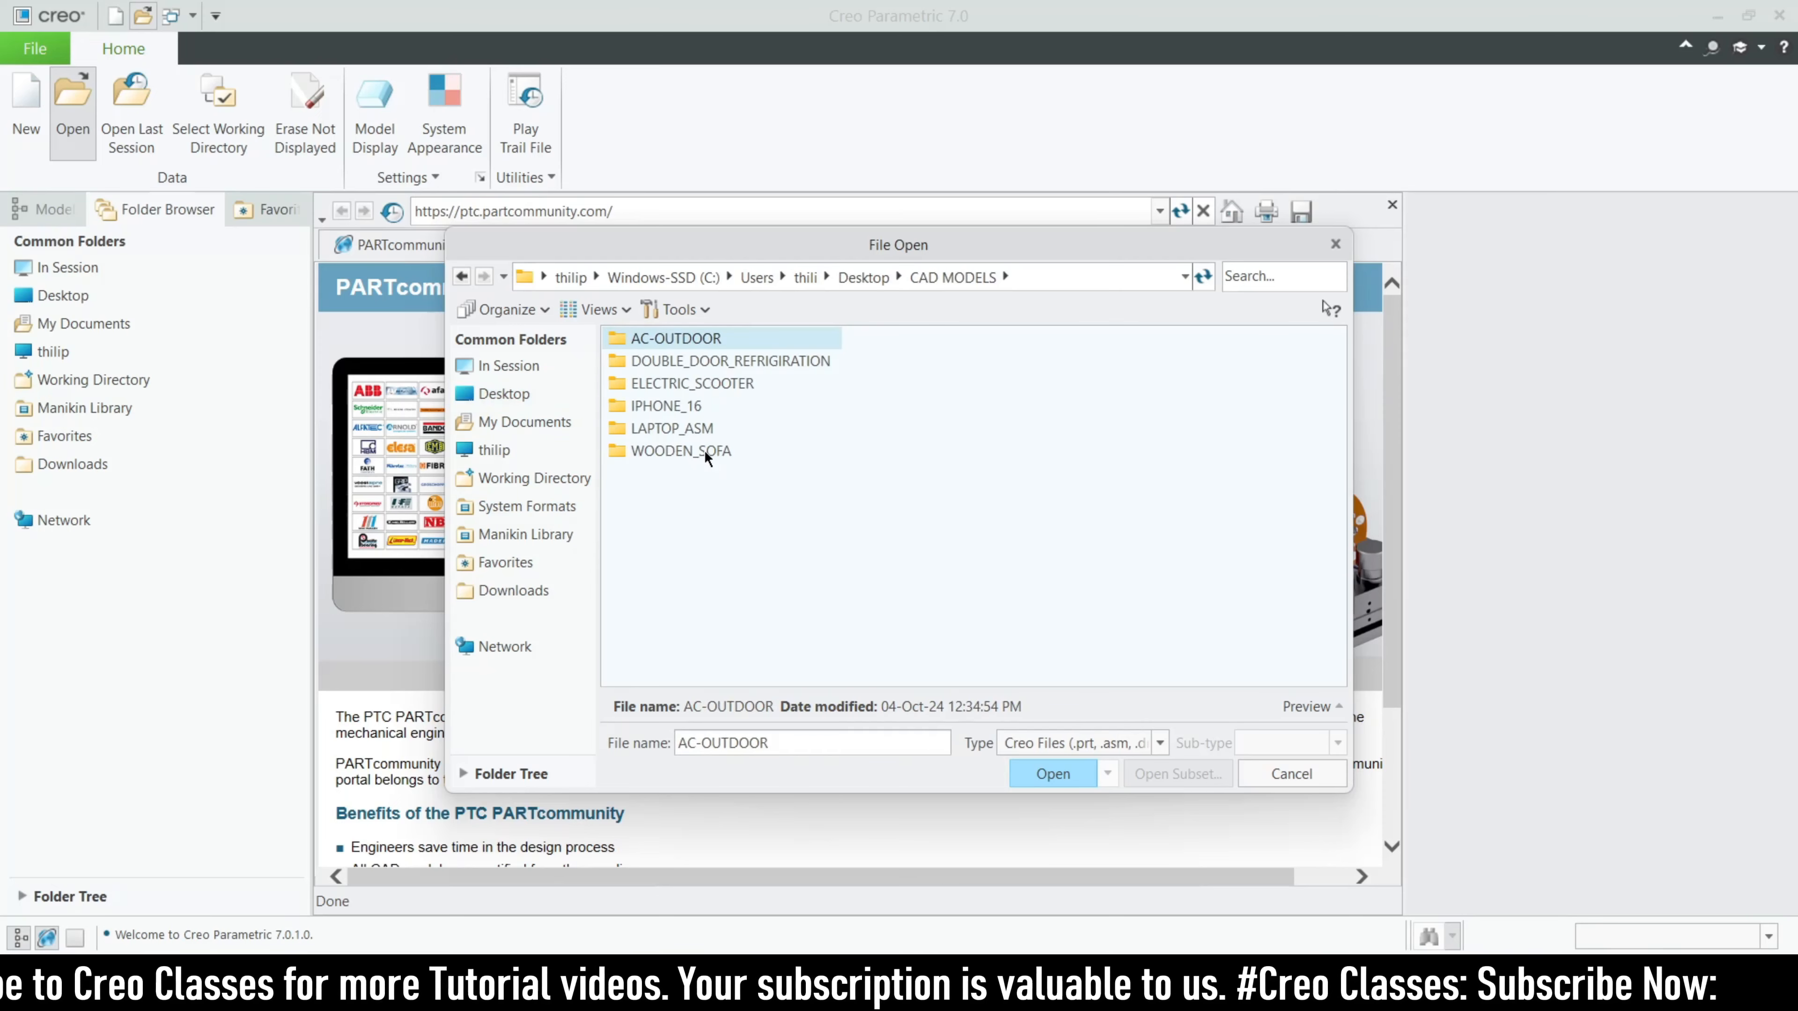
pyautogui.doubleClick(703, 450)
pyautogui.doubleClick(691, 337)
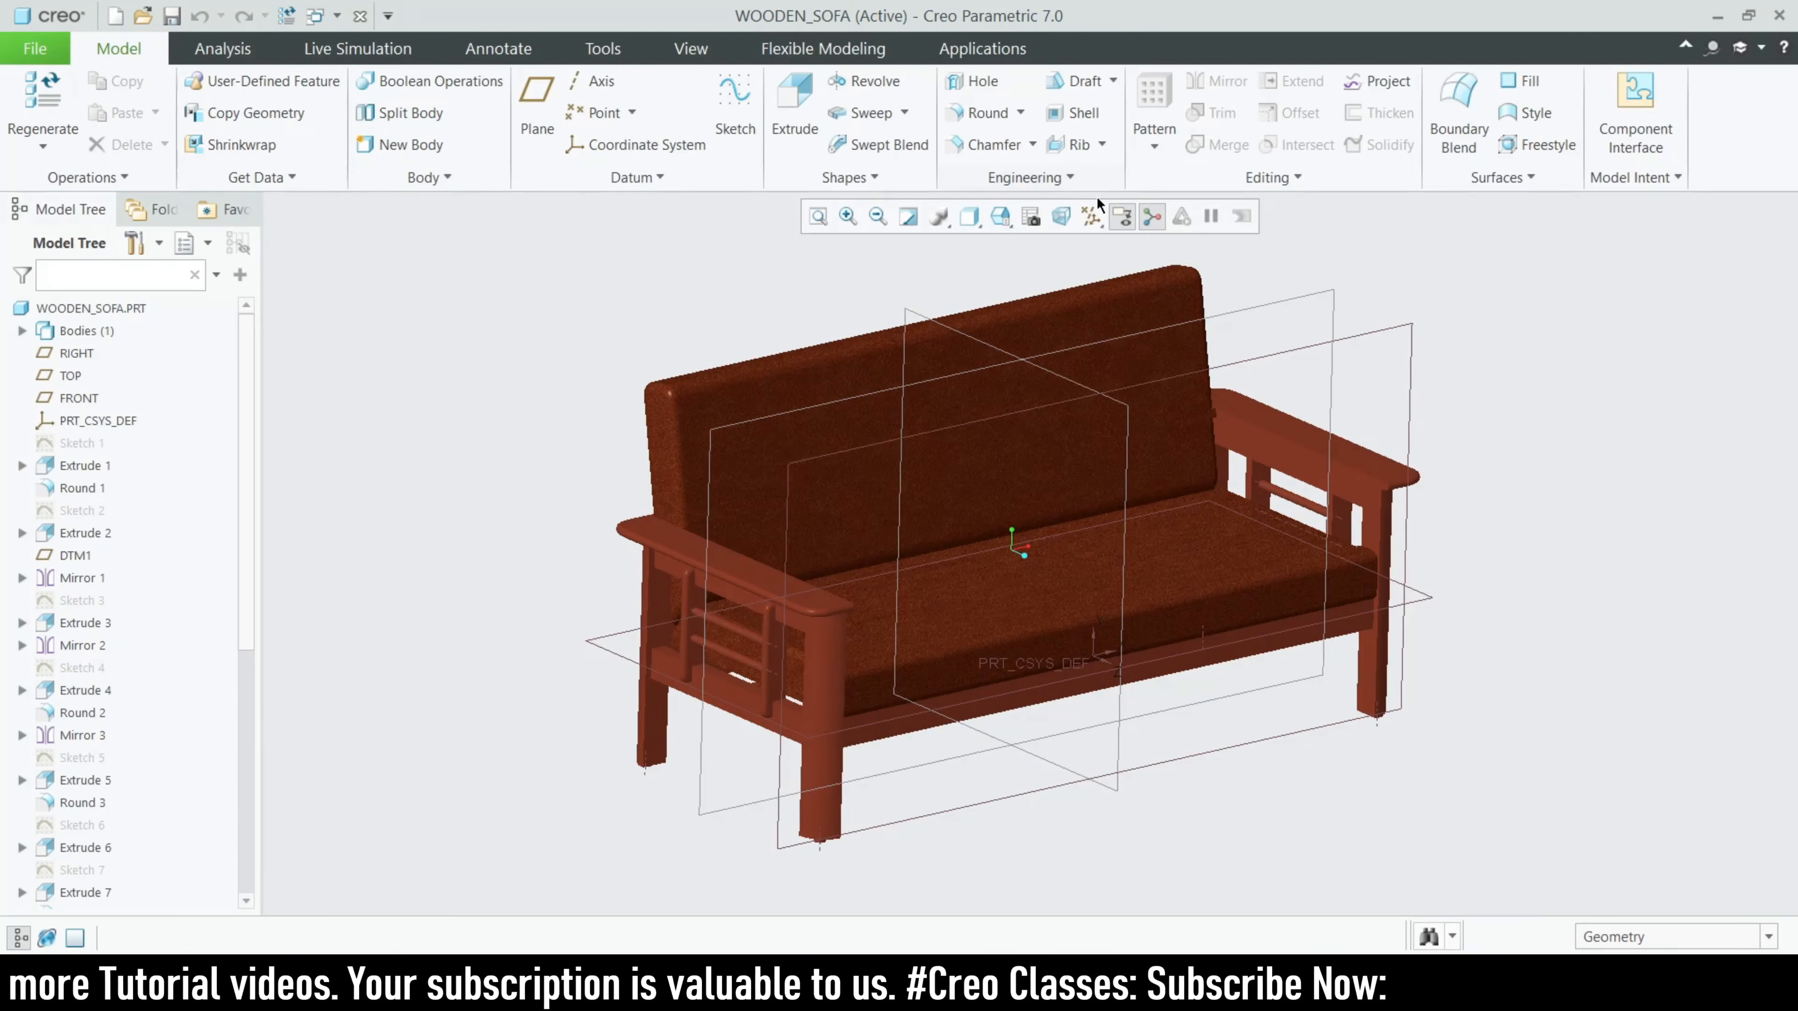
# - Hide the datum planes and display the sofa in Shading With Reflections
pyautogui.click(1092, 216)
pyautogui.click(1094, 341)
pyautogui.click(968, 217)
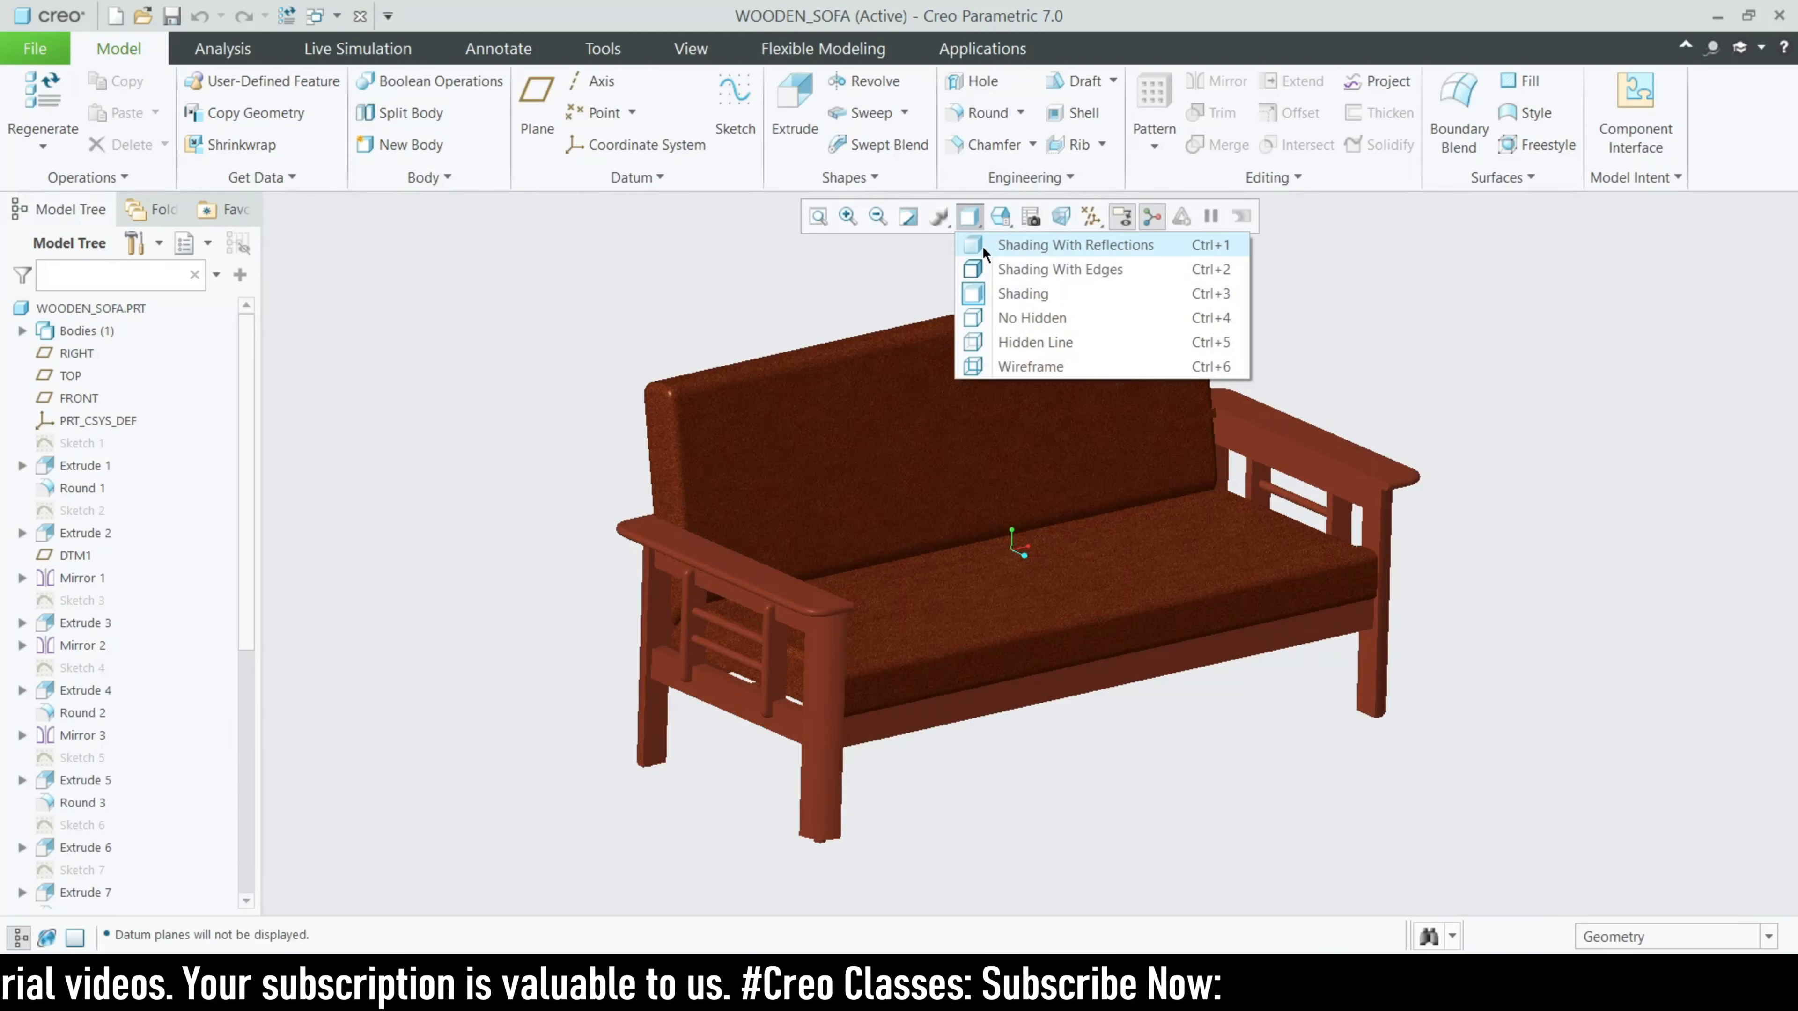
pyautogui.click(981, 245)
pyautogui.moveTo(1305, 615)
pyautogui.mouseDown(button='middle')
pyautogui.moveTo(1124, 542)
pyautogui.moveTo(1183, 636)
pyautogui.moveTo(1124, 550)
pyautogui.moveTo(1099, 611)
pyautogui.moveTo(1143, 562)
pyautogui.moveTo(1136, 542)
pyautogui.moveTo(1163, 619)
pyautogui.moveTo(1164, 601)
pyautogui.mouseUp(button='middle')
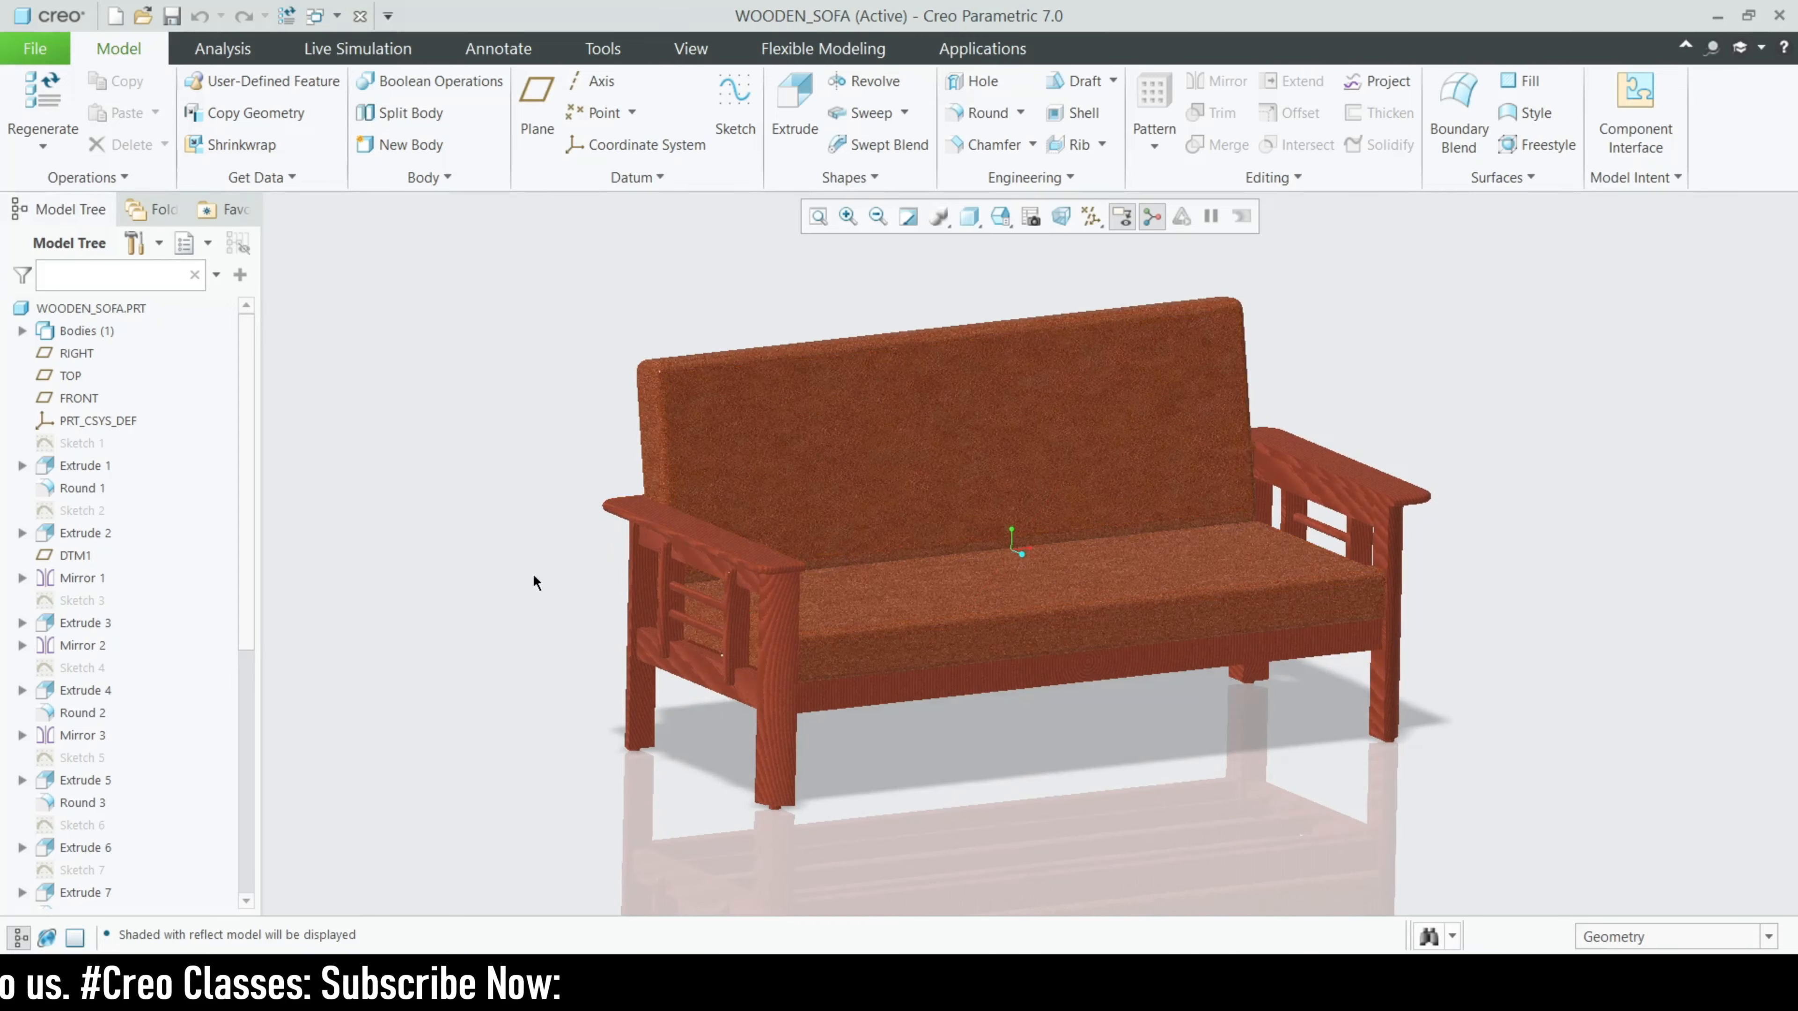
# - Examine the leg profiles and dimensions of Sketch 1 in 2D orientation, and quit the sketch without saving
pyautogui.click(88, 443)
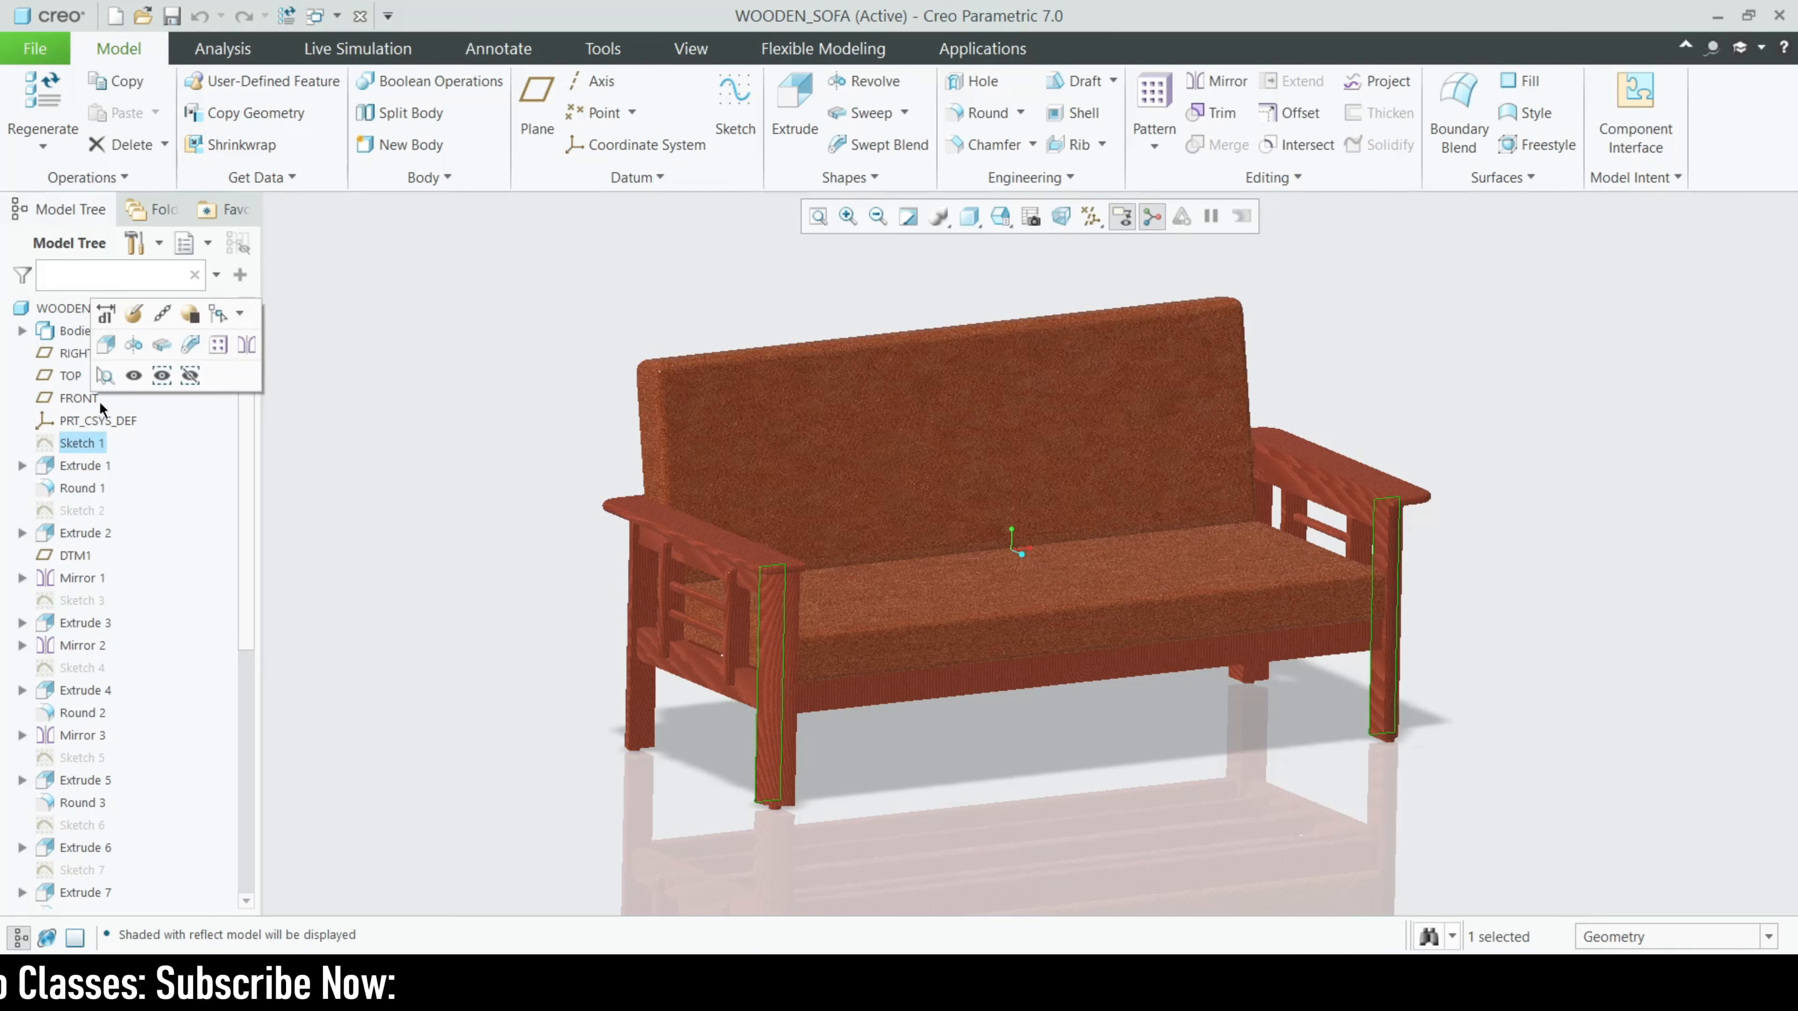
pyautogui.click(131, 326)
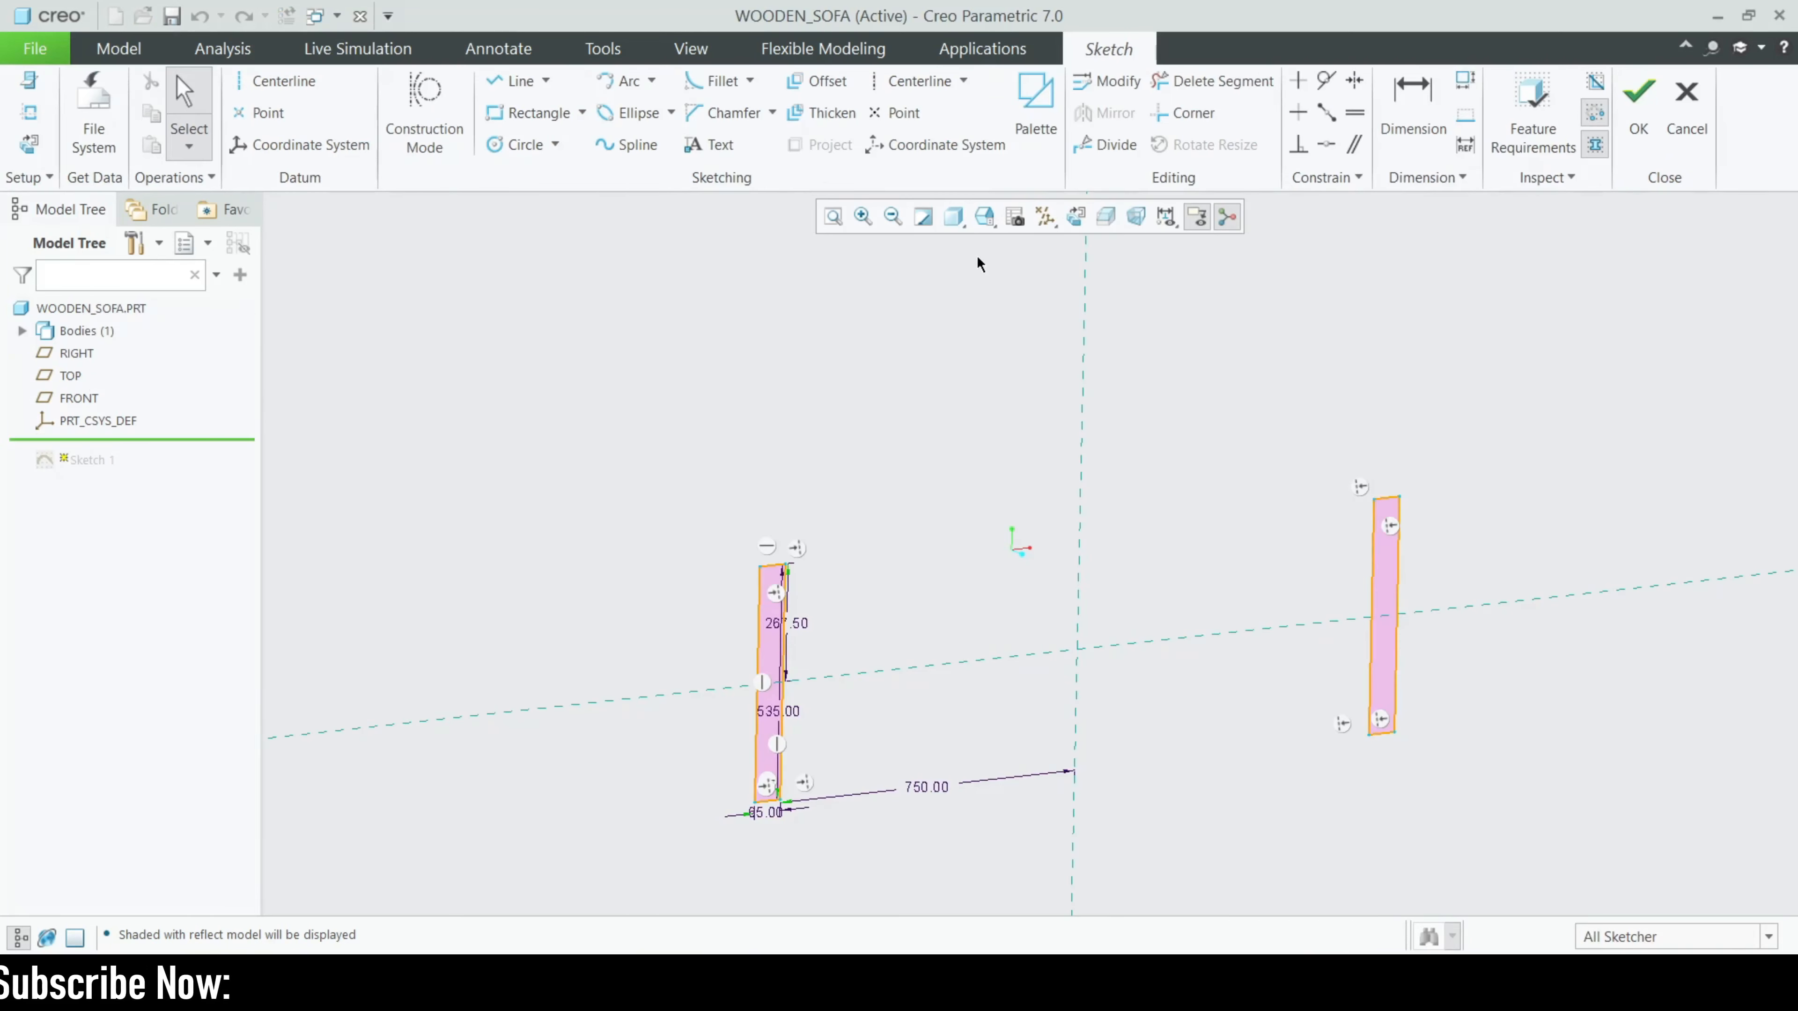
pyautogui.moveTo(1198, 636); pyautogui.dragTo(1127, 602, button='middle')
pyautogui.scroll(-4, 616, 608)
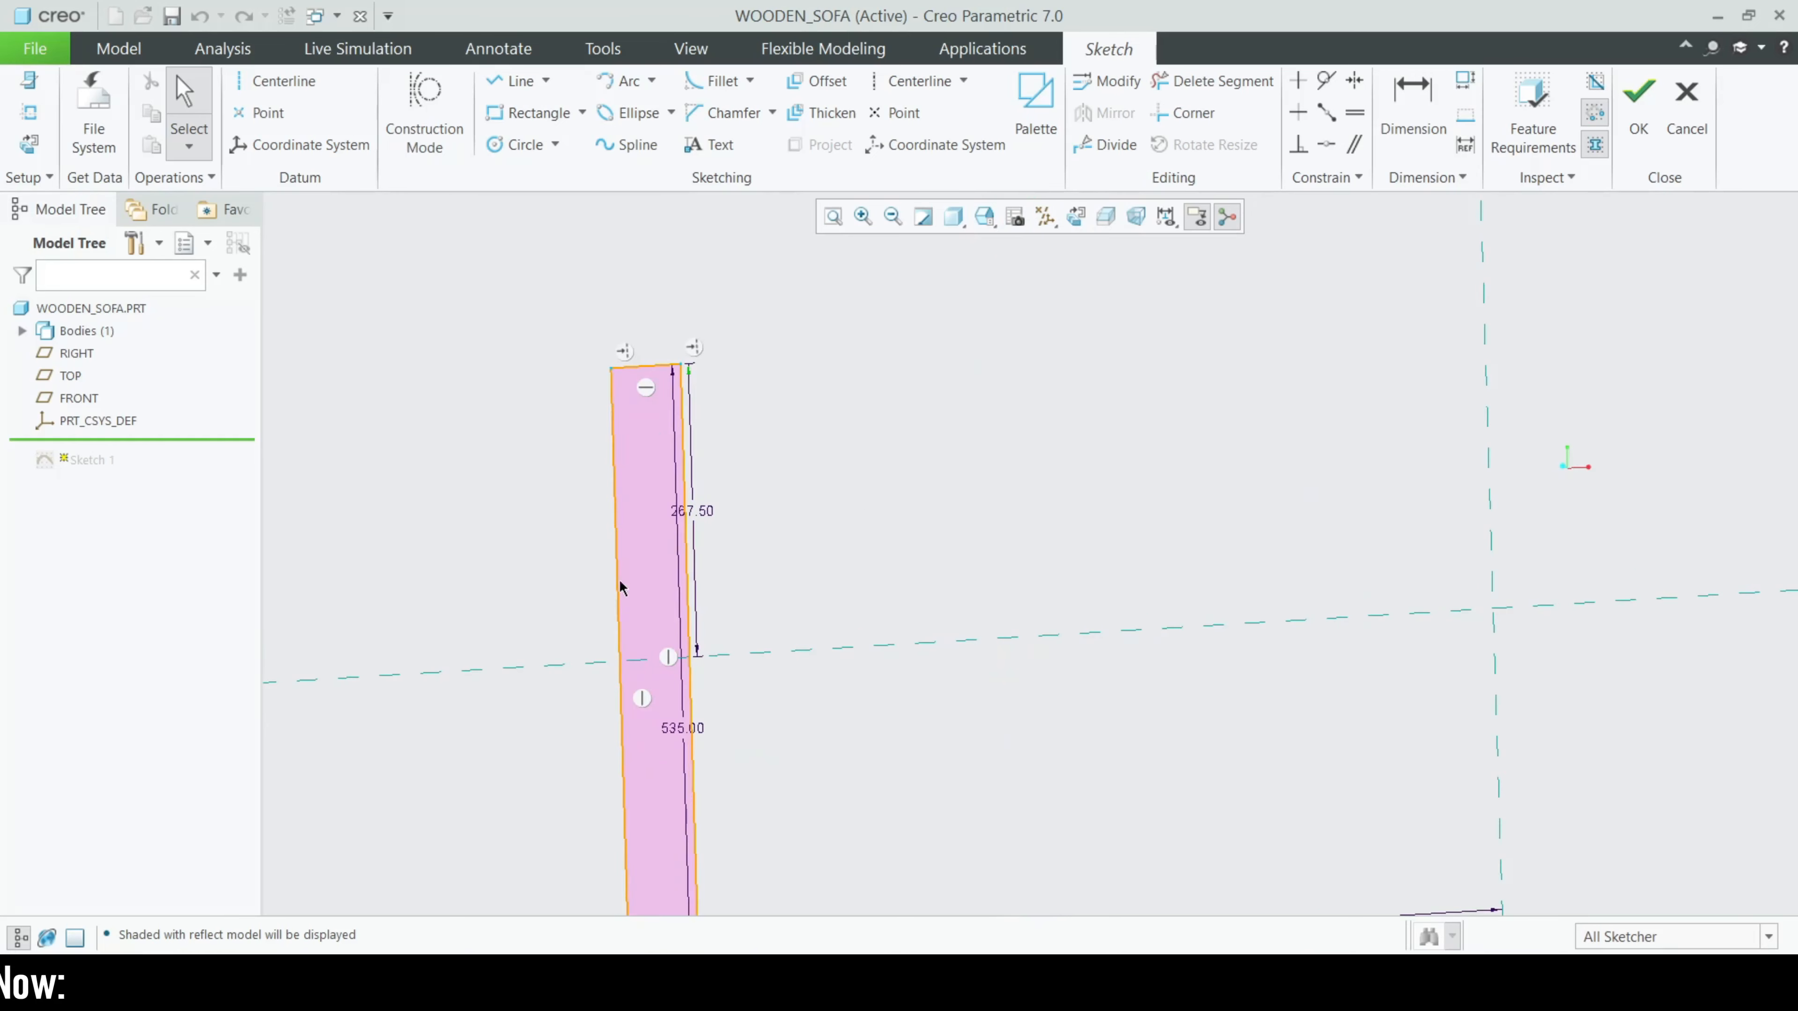
pyautogui.scroll(2, 632, 553)
pyautogui.click(1070, 220)
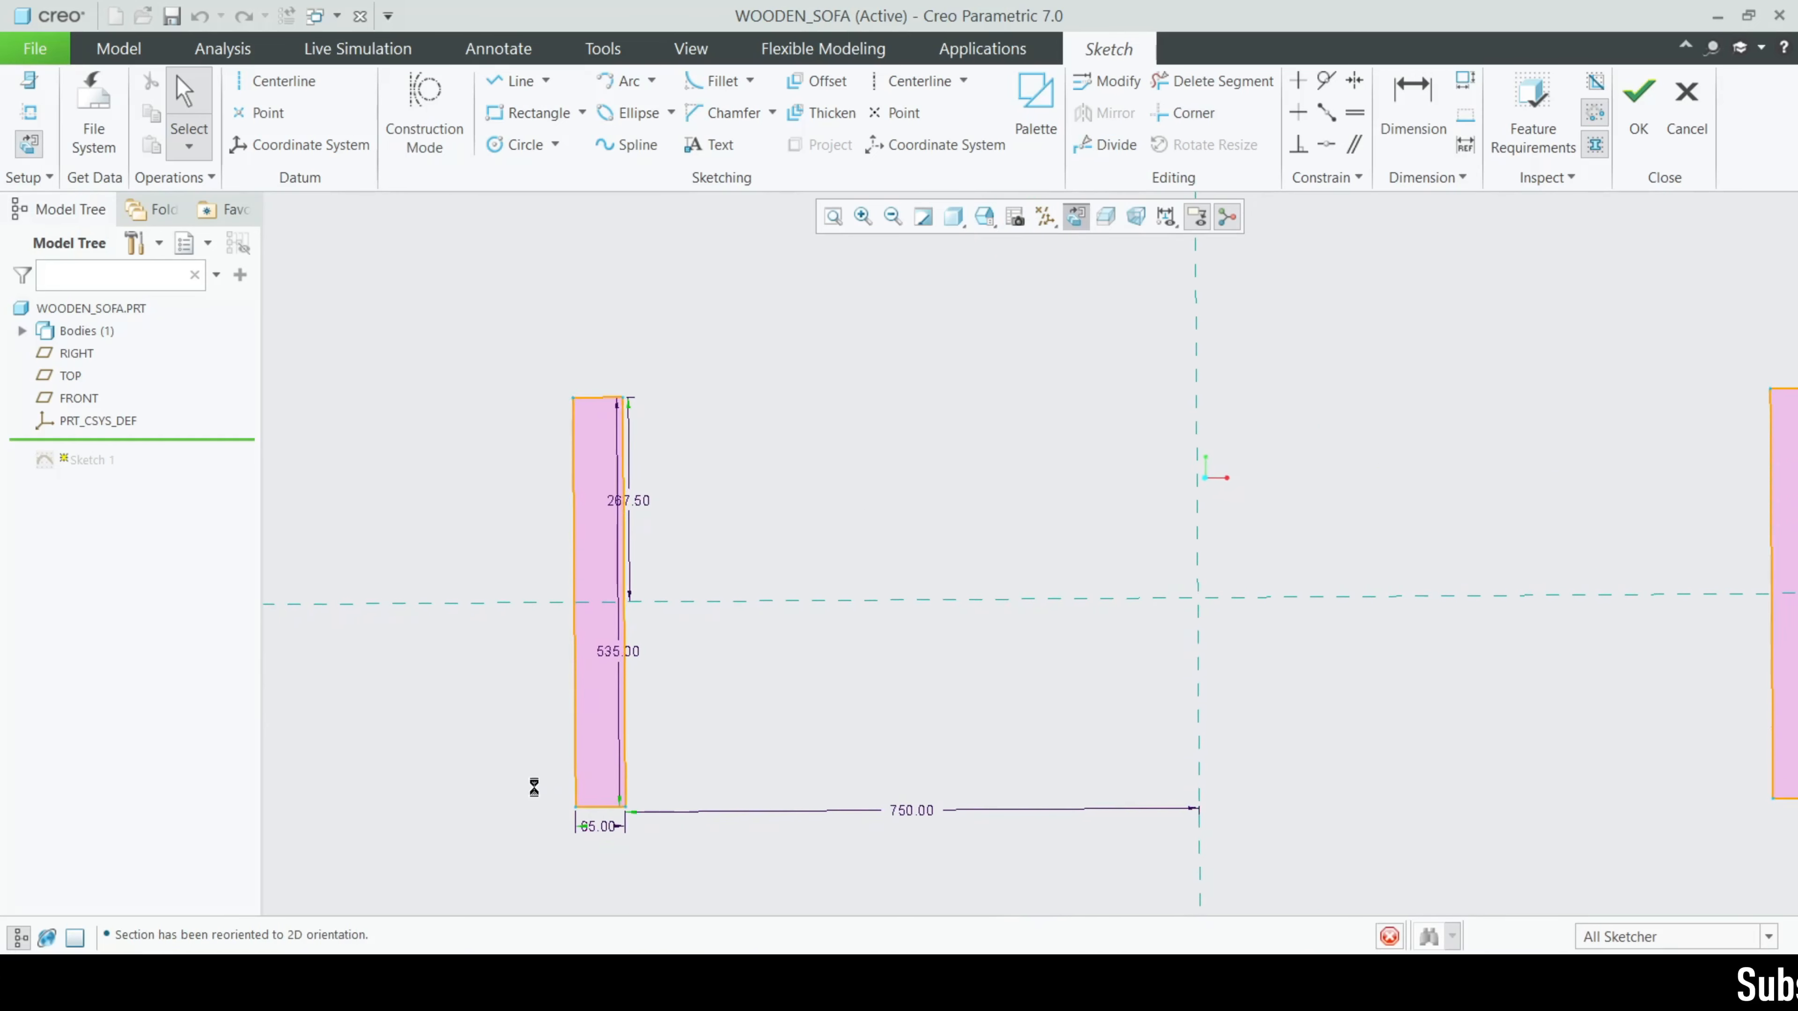
pyautogui.moveTo(607, 666); pyautogui.dragTo(527, 658)
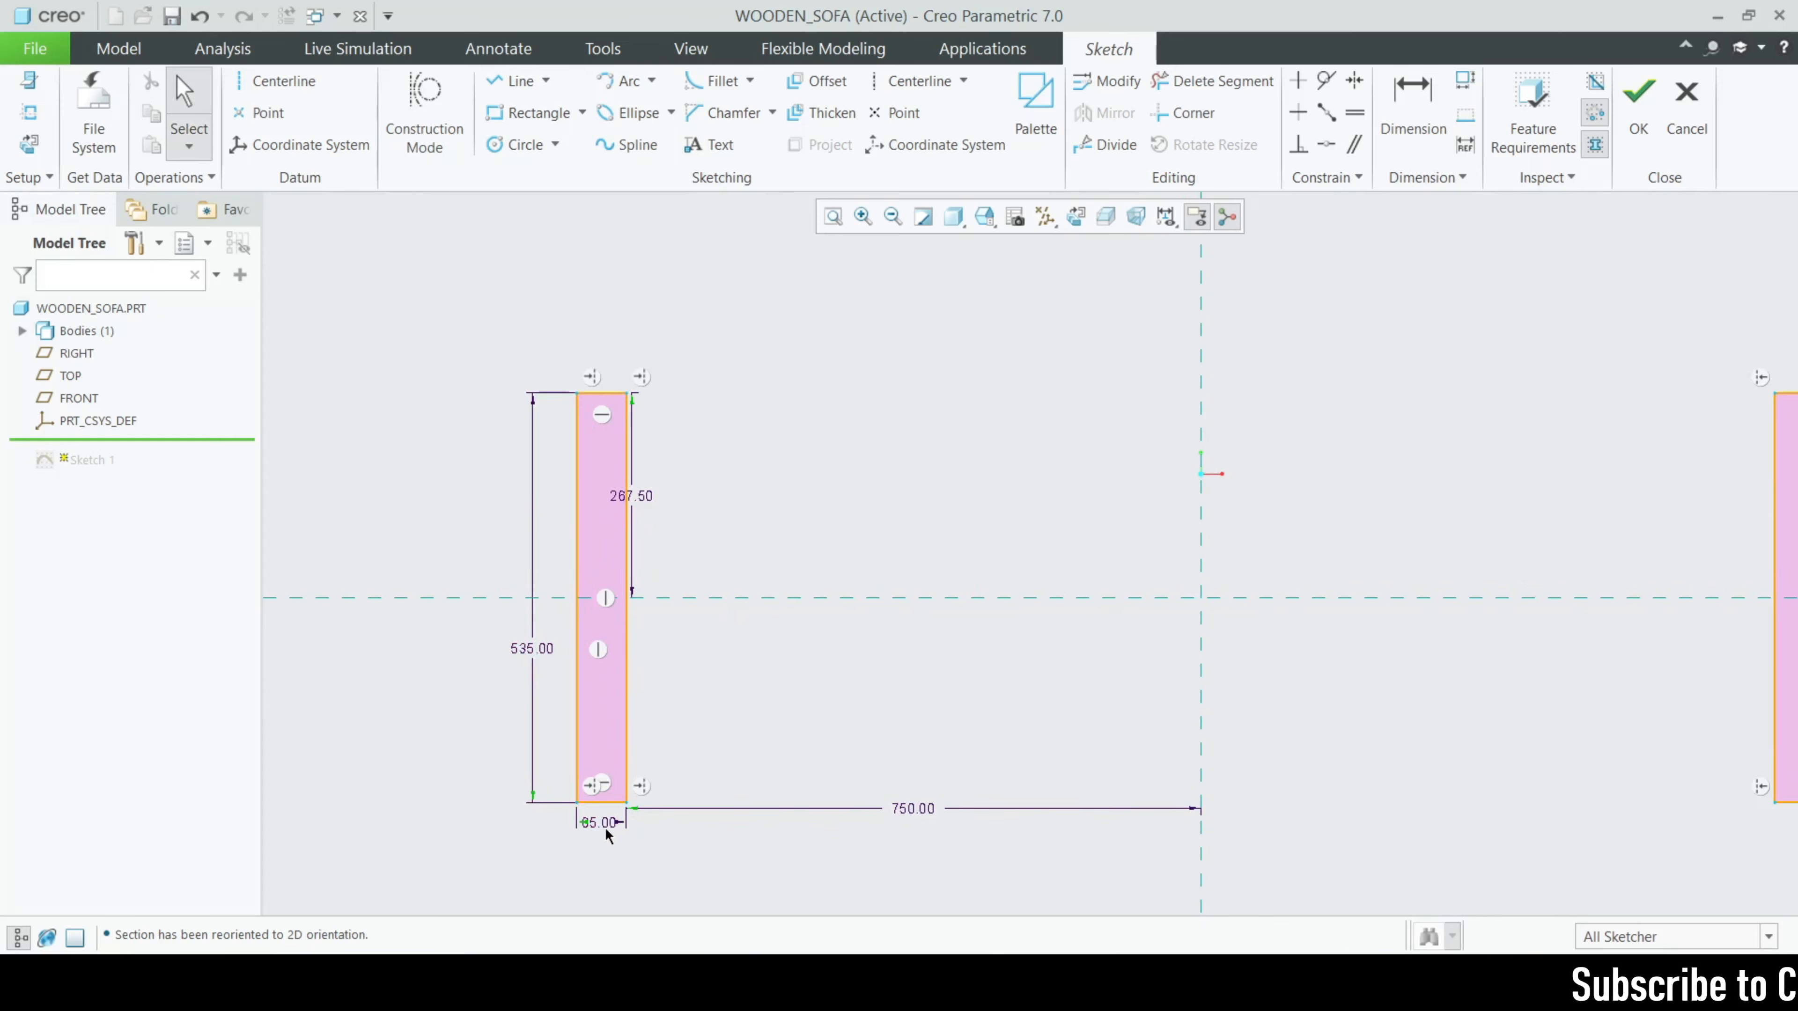
pyautogui.moveTo(606, 826); pyautogui.dragTo(542, 846)
pyautogui.scroll(2, 560, 685)
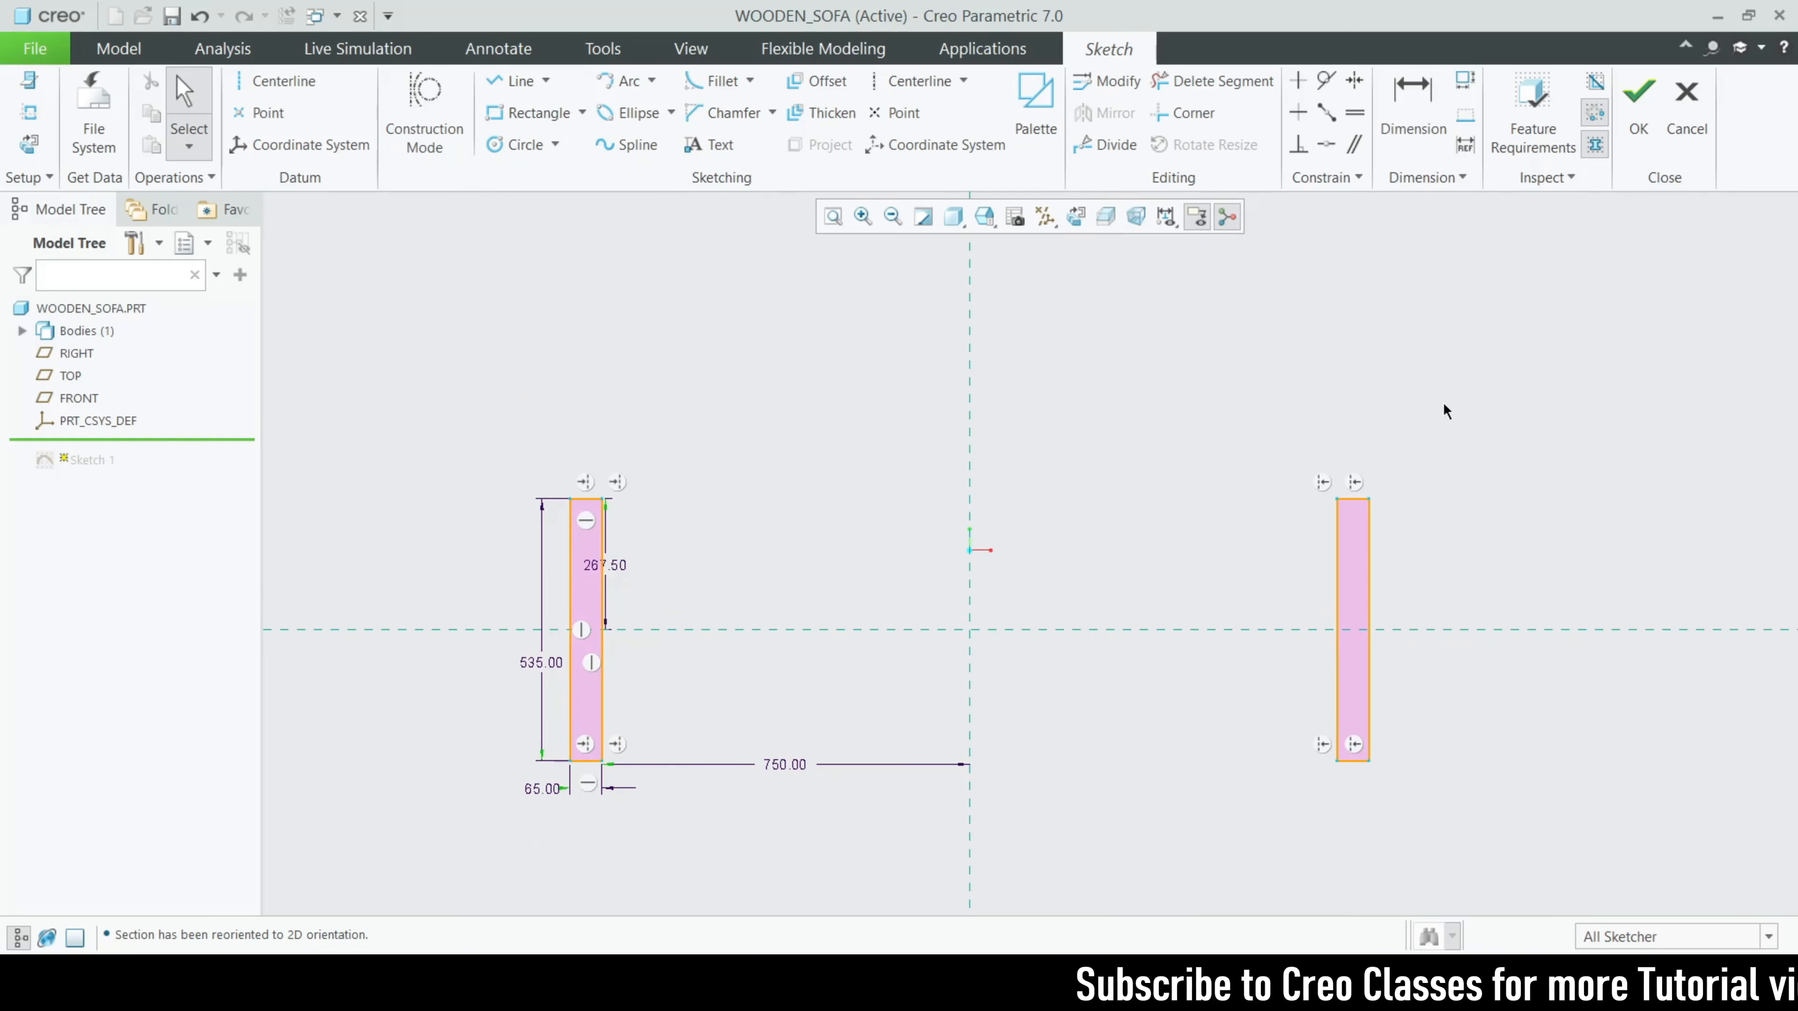
pyautogui.click(1687, 99)
pyautogui.click(979, 533)
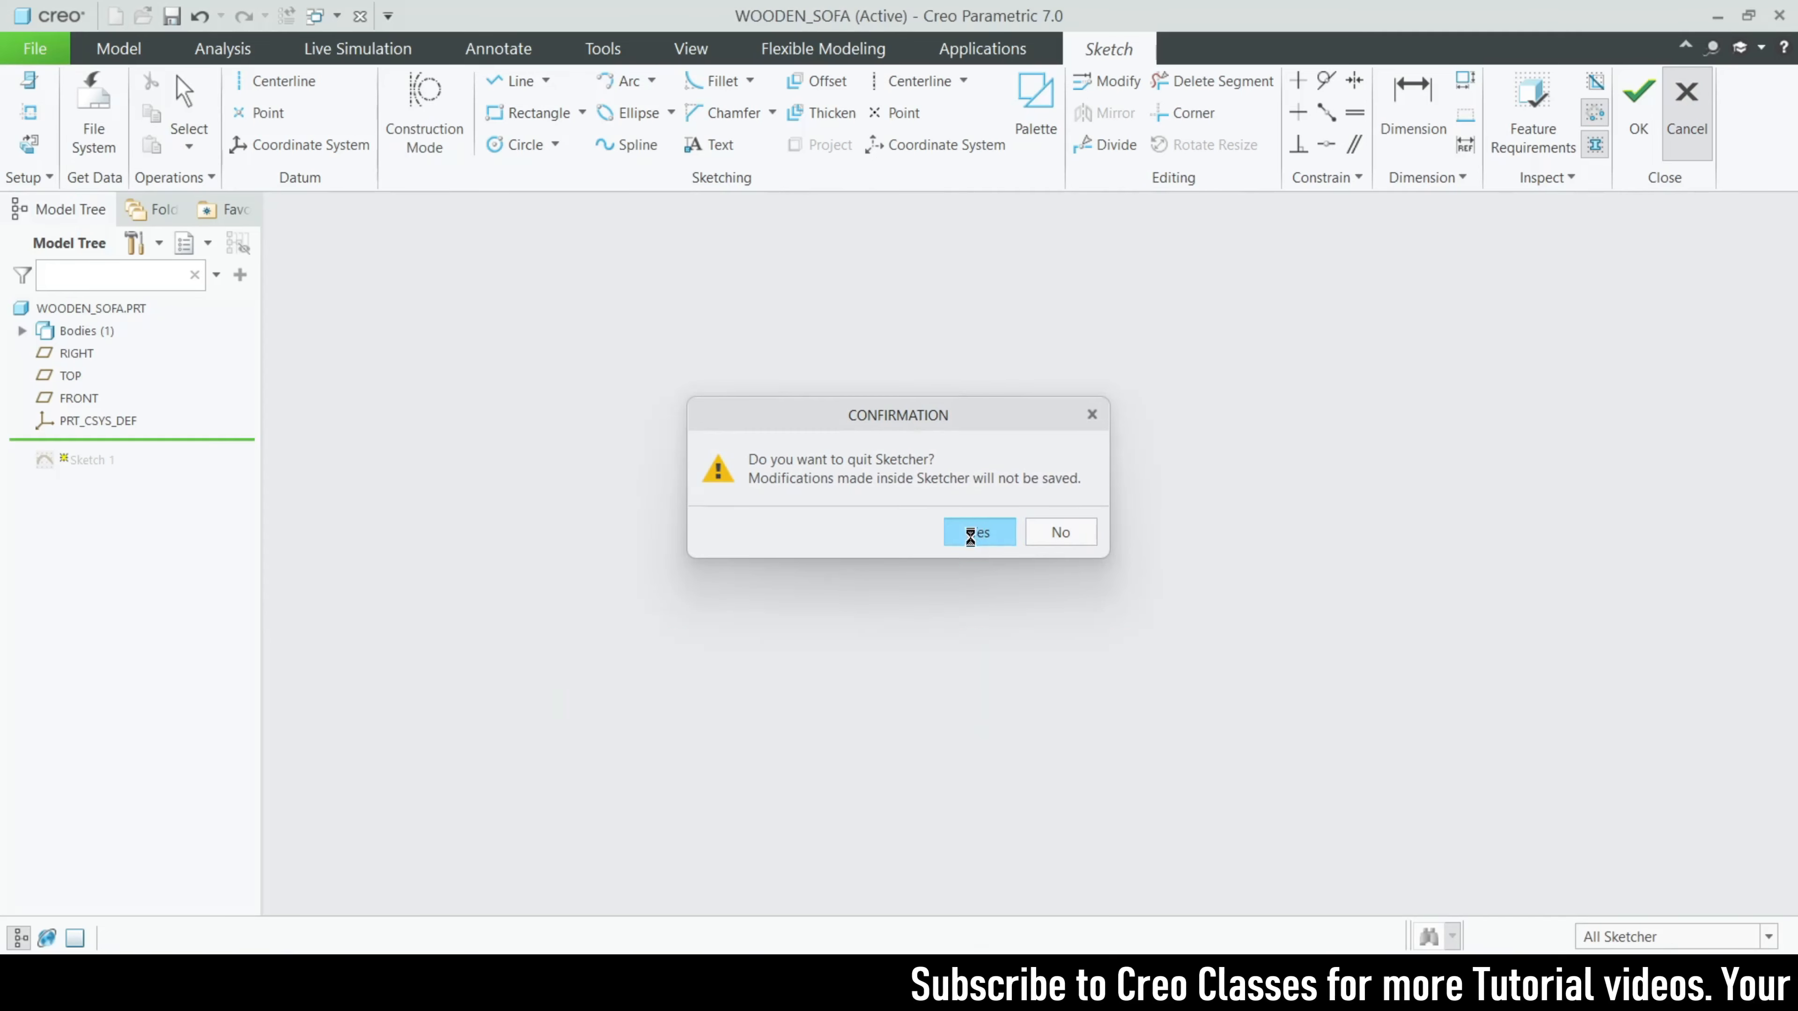
# - Review the definition and depth options of Extrude 1 for the two front legs, and leave it without changes
pyautogui.click(119, 348)
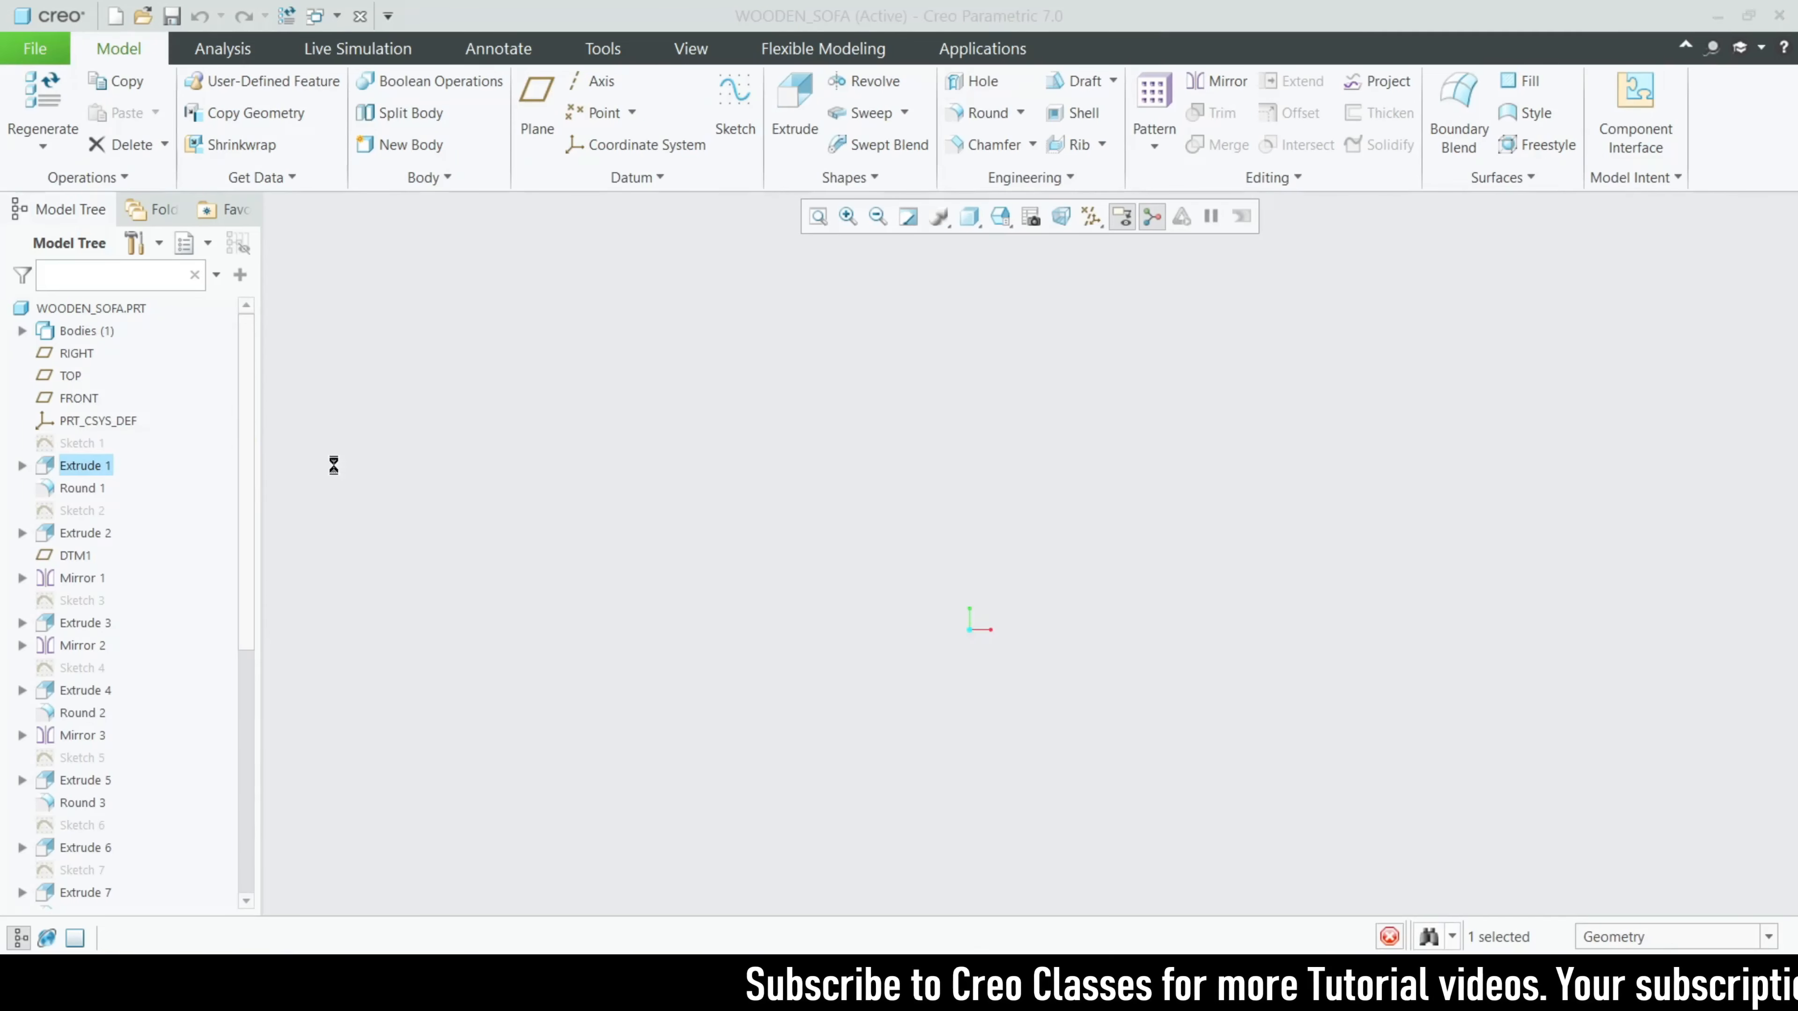
pyautogui.moveTo(1051, 700); pyautogui.dragTo(1117, 720, button='middle')
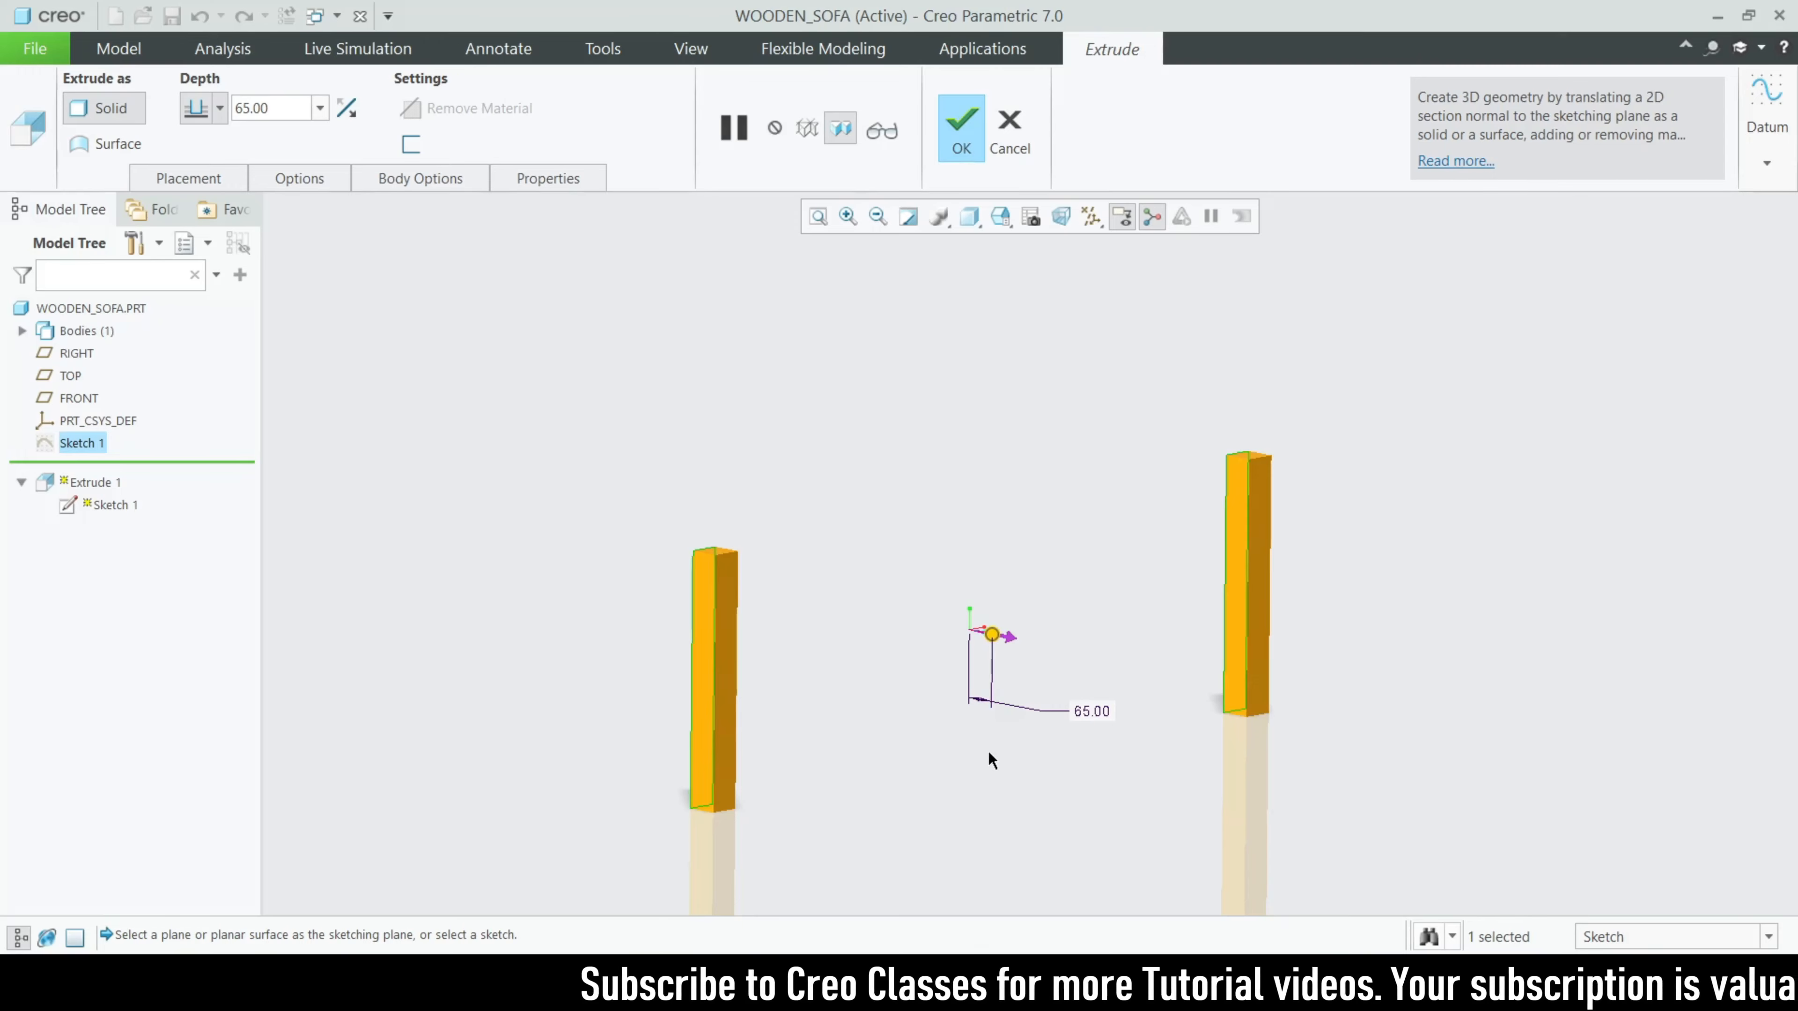
pyautogui.click(219, 107)
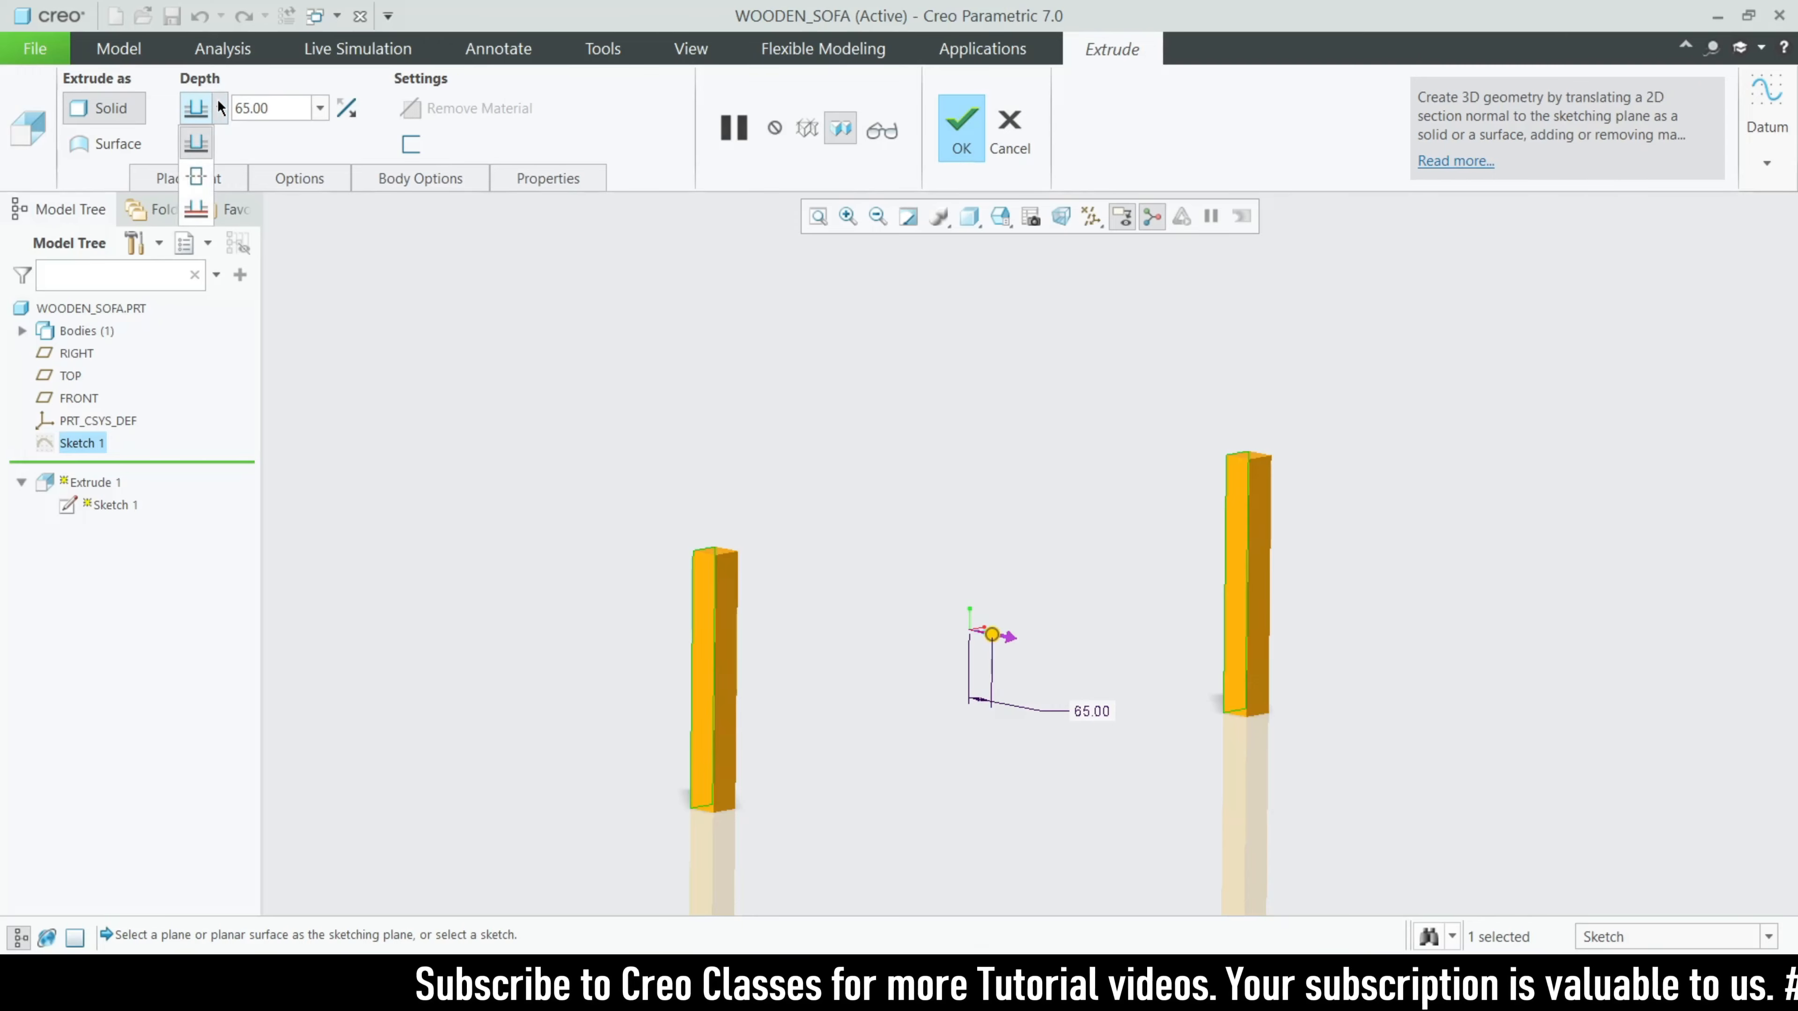
pyautogui.click(220, 107)
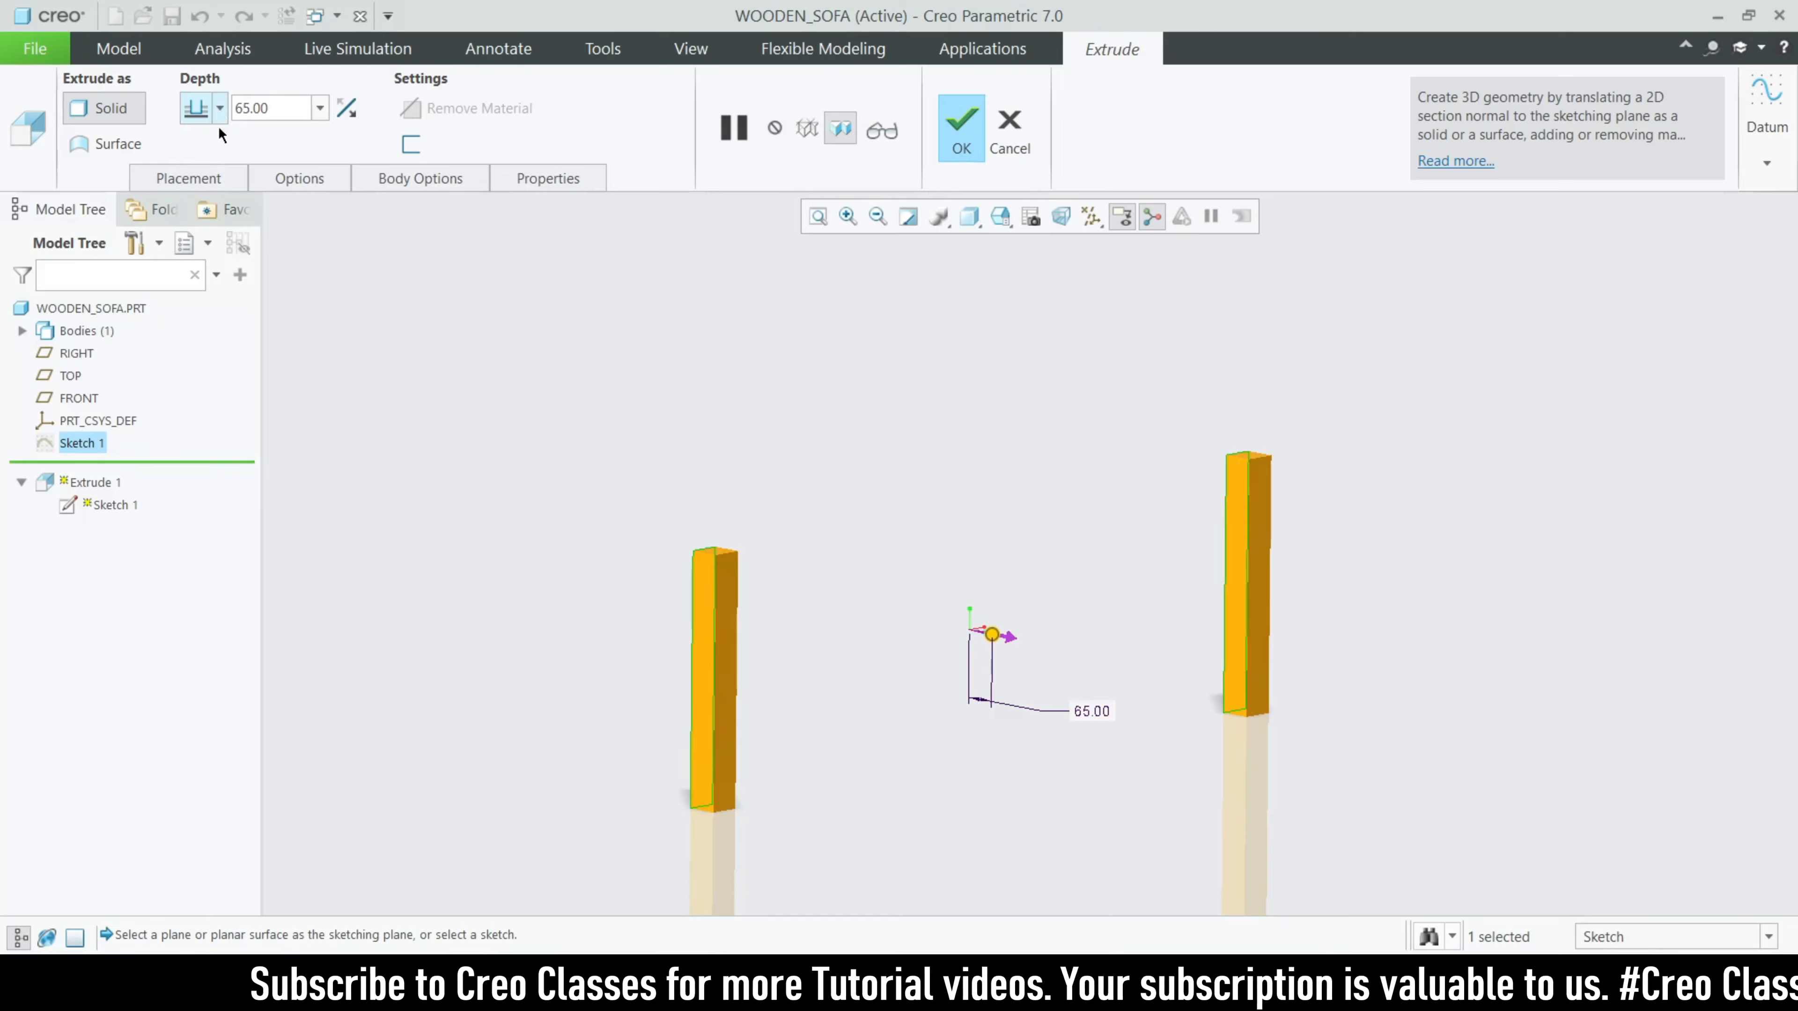
pyautogui.click(1010, 131)
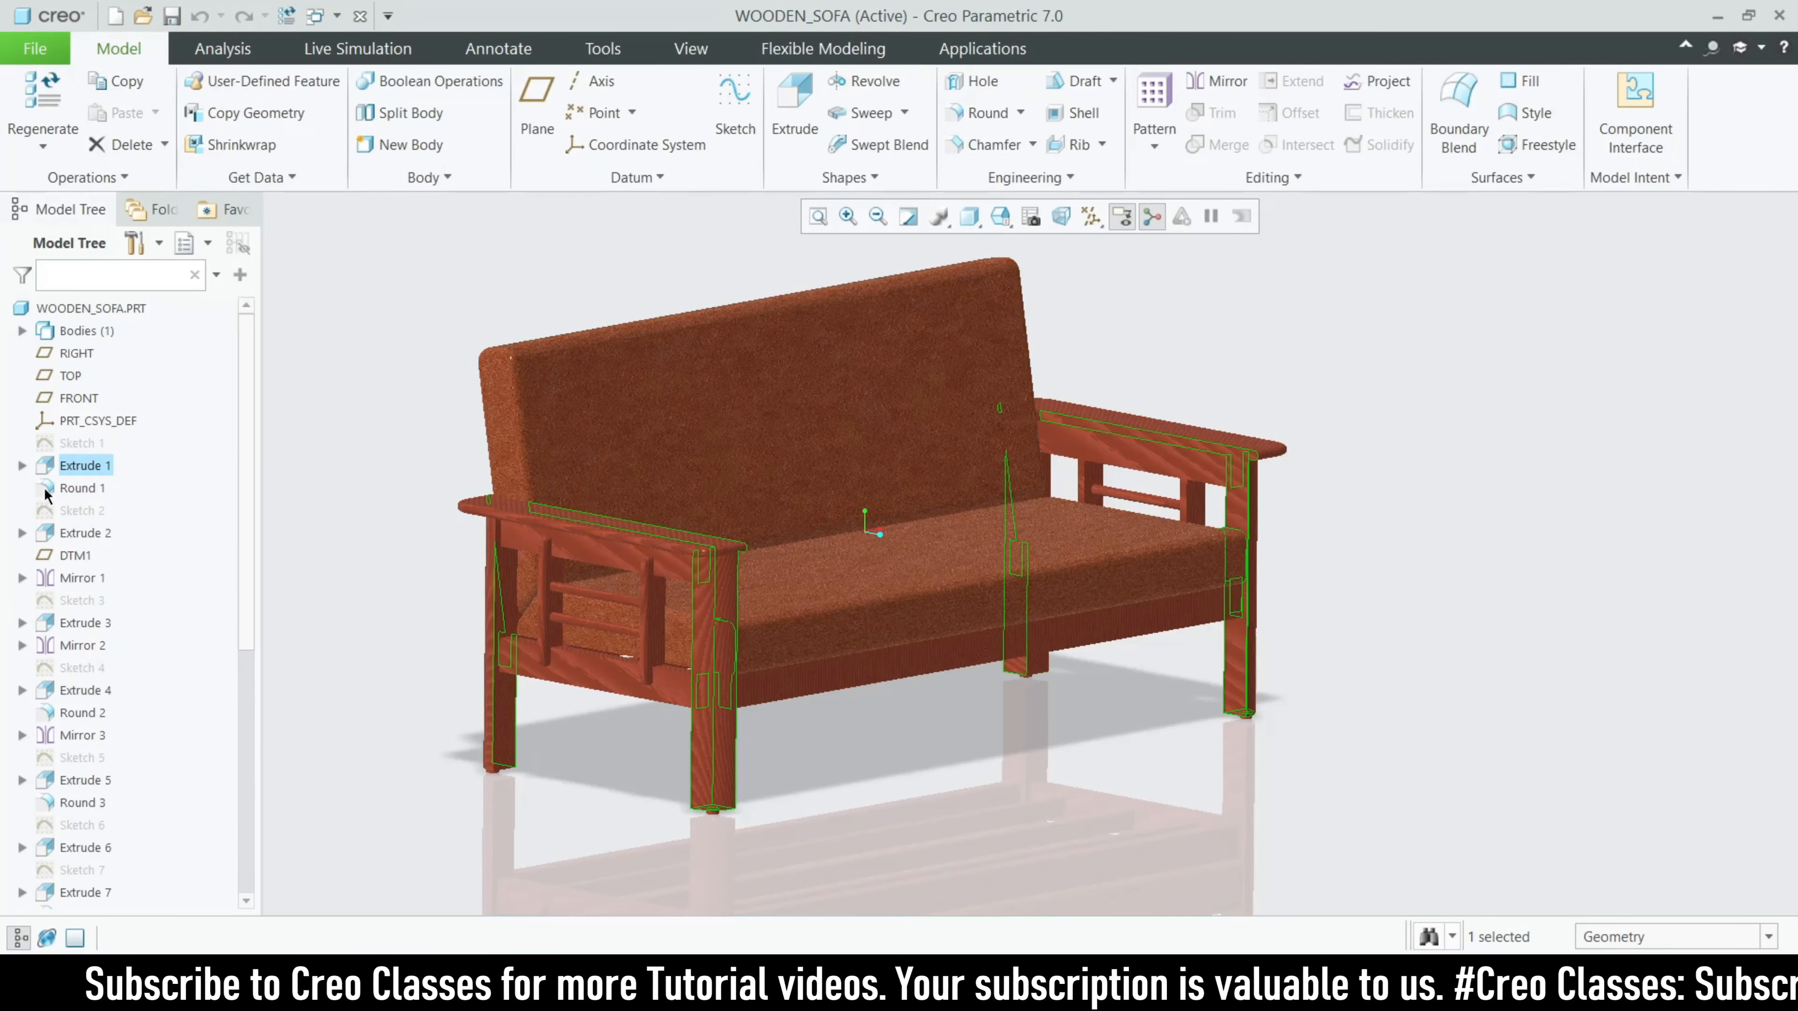
# - Review the radius and edge references of Round 1 on the front legs, and leave it without changes
pyautogui.click(83, 488)
pyautogui.click(119, 404)
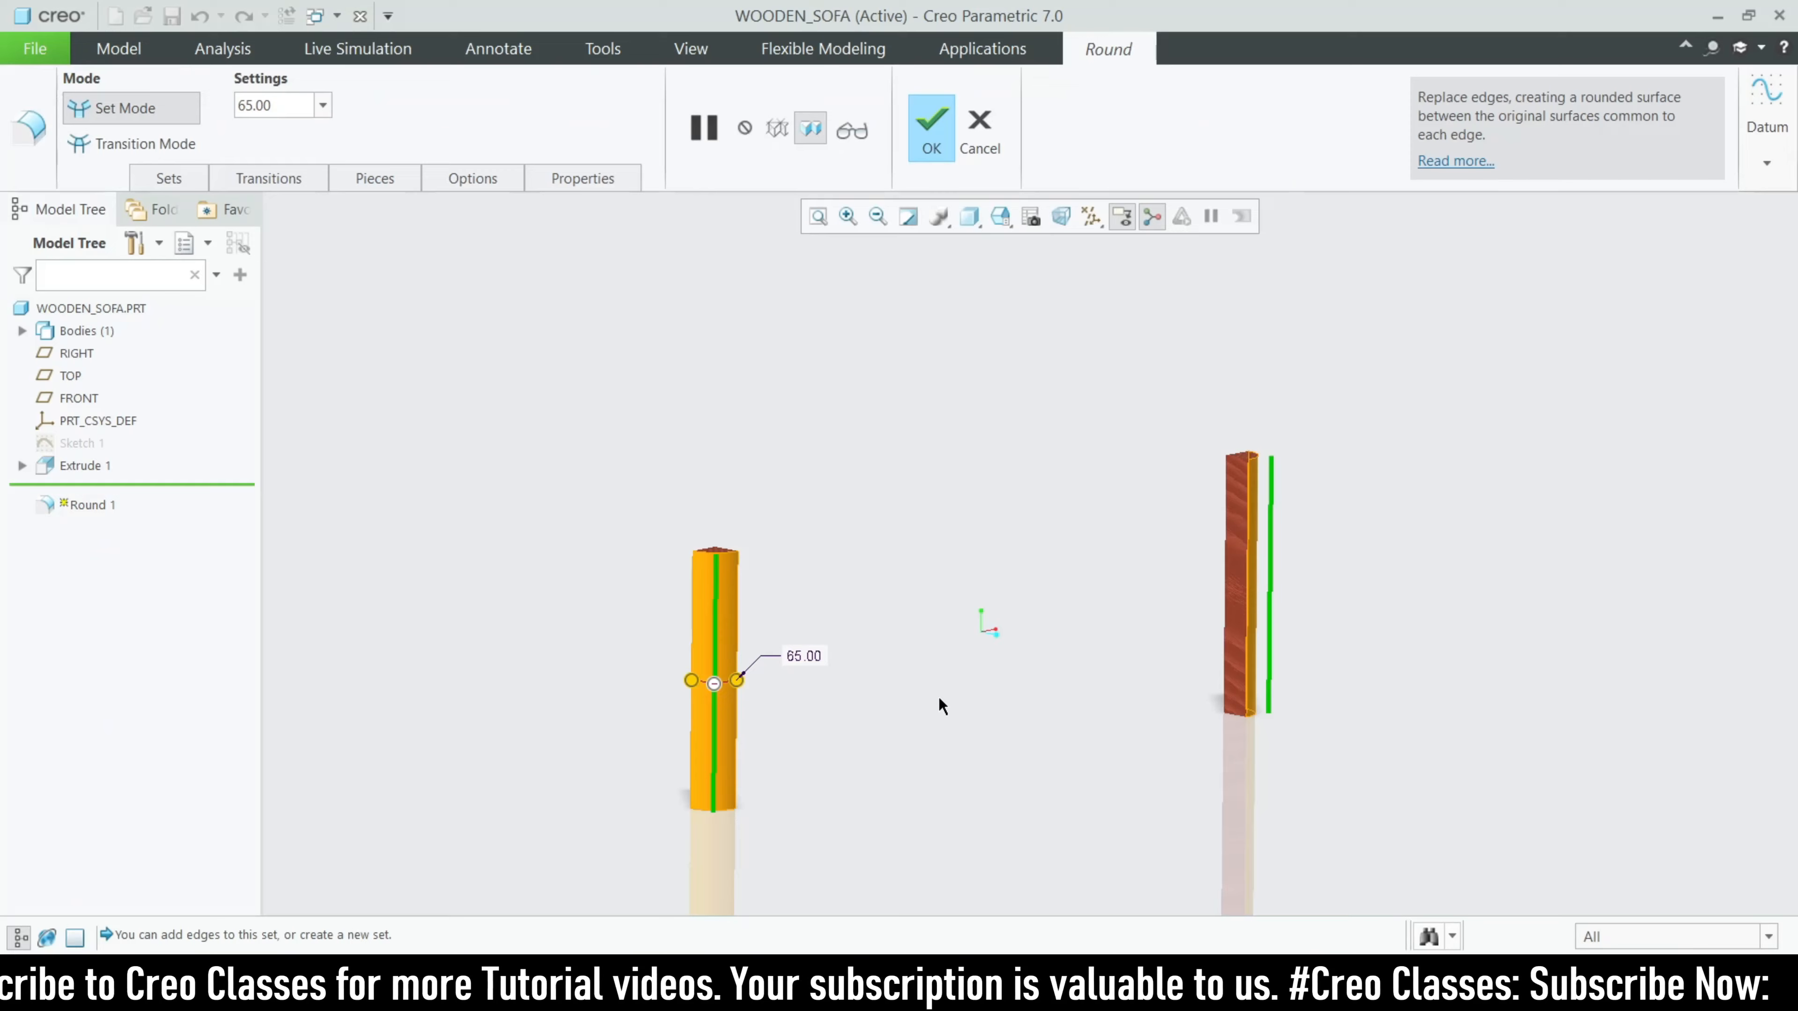
pyautogui.moveTo(829, 660); pyautogui.dragTo(706, 670, button='middle')
pyautogui.scroll(-2, 566, 566)
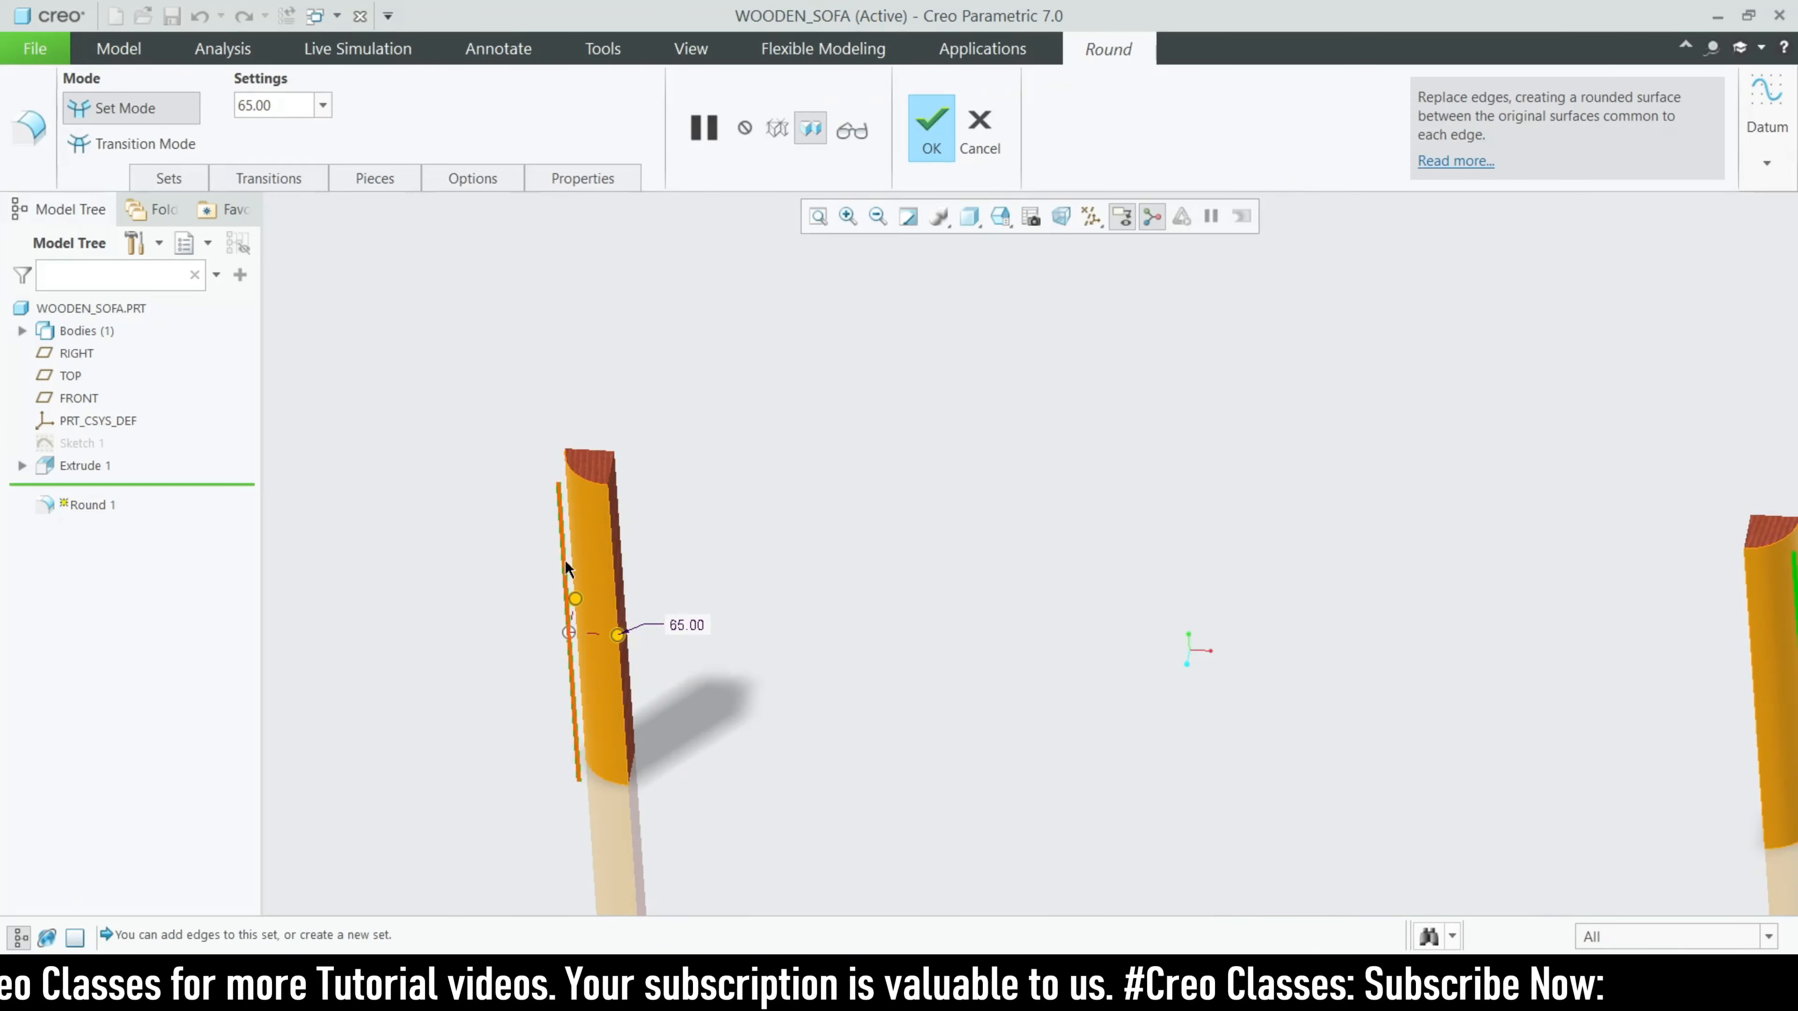
pyautogui.scroll(1, 566, 627)
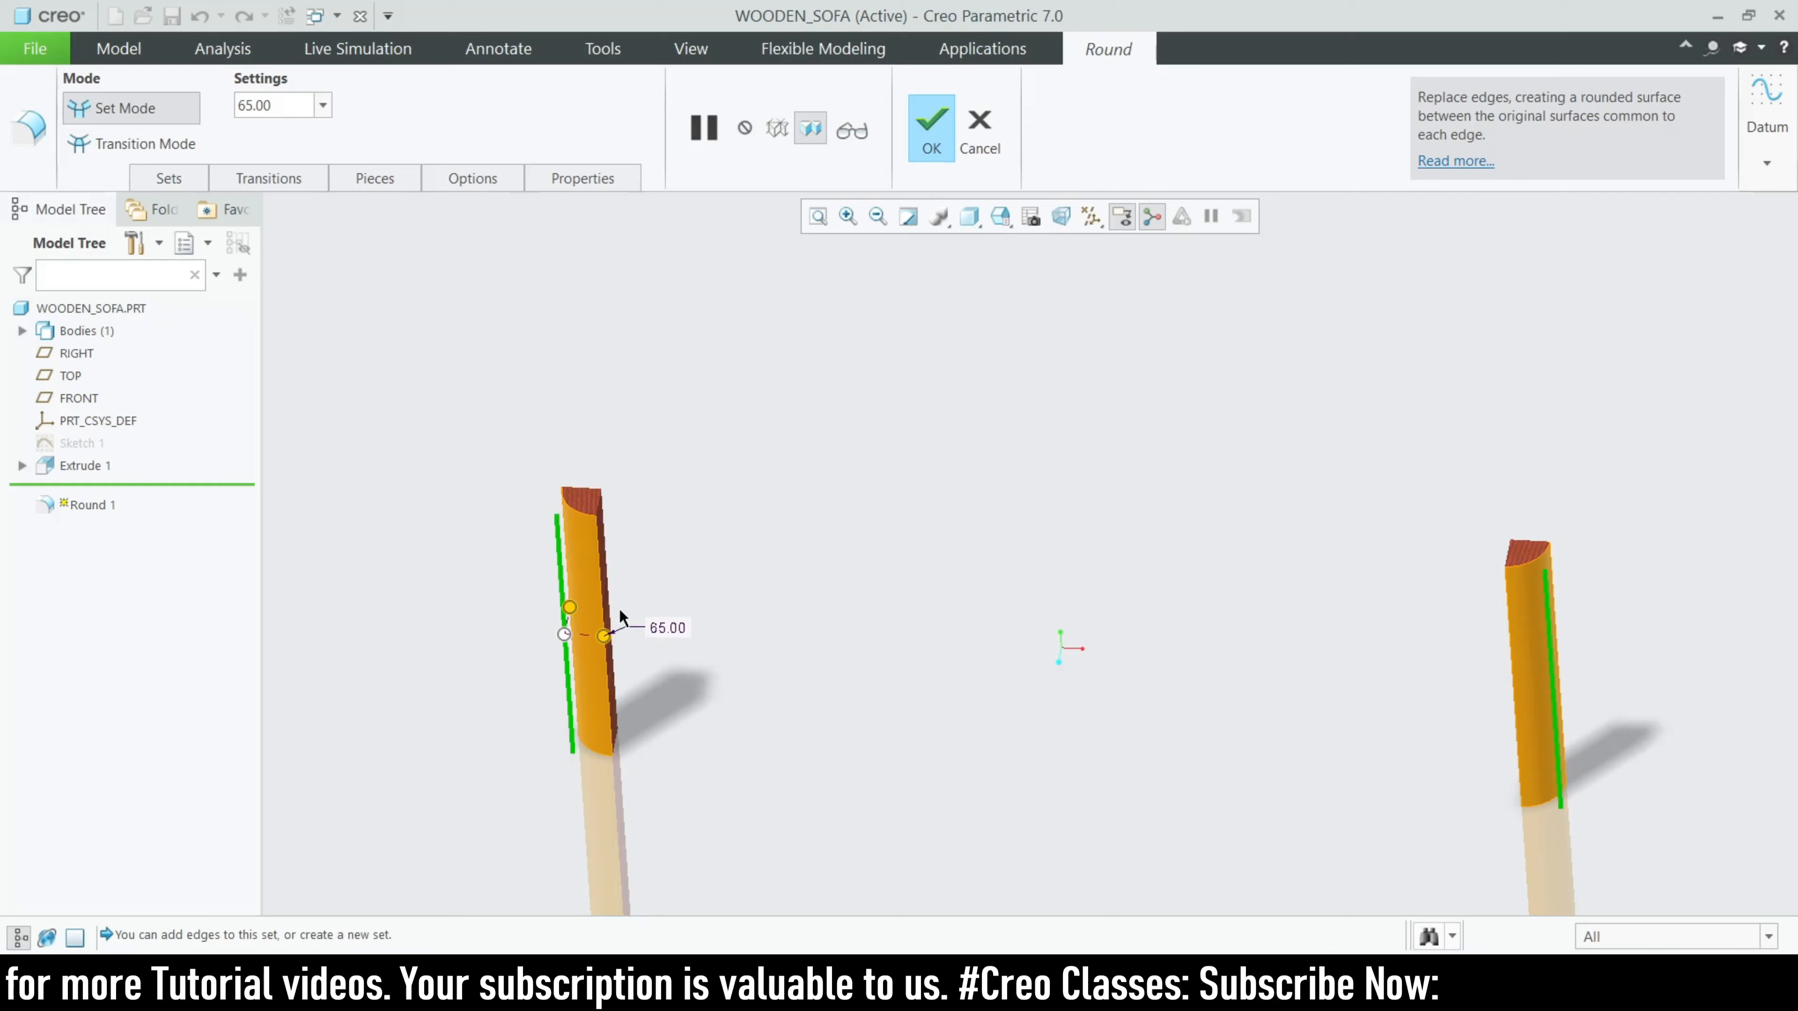
pyautogui.click(967, 149)
# - Examine the rail profile and positioning dimensions of Sketch 2 on the leg face, and quit the sketch without saving
pyautogui.click(83, 511)
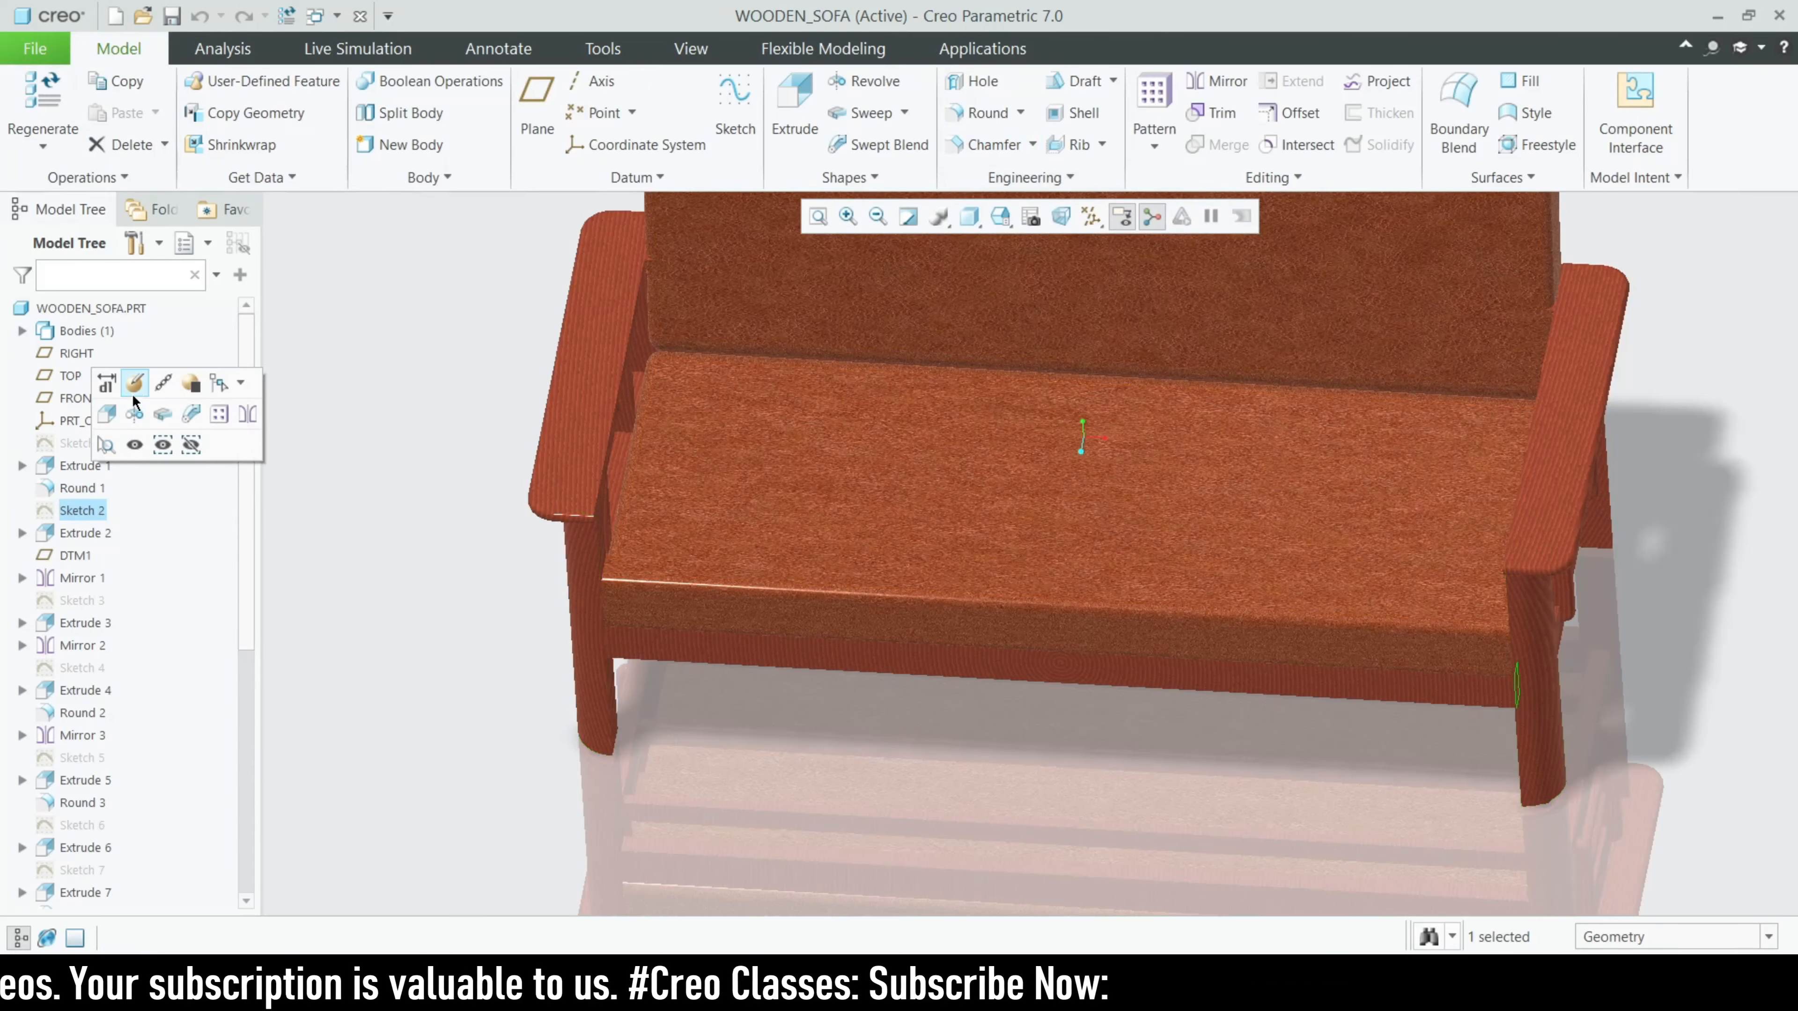
pyautogui.click(132, 388)
pyautogui.moveTo(953, 700); pyautogui.dragTo(1070, 621, button='middle')
pyautogui.scroll(-1, 1524, 672)
pyautogui.click(1070, 215)
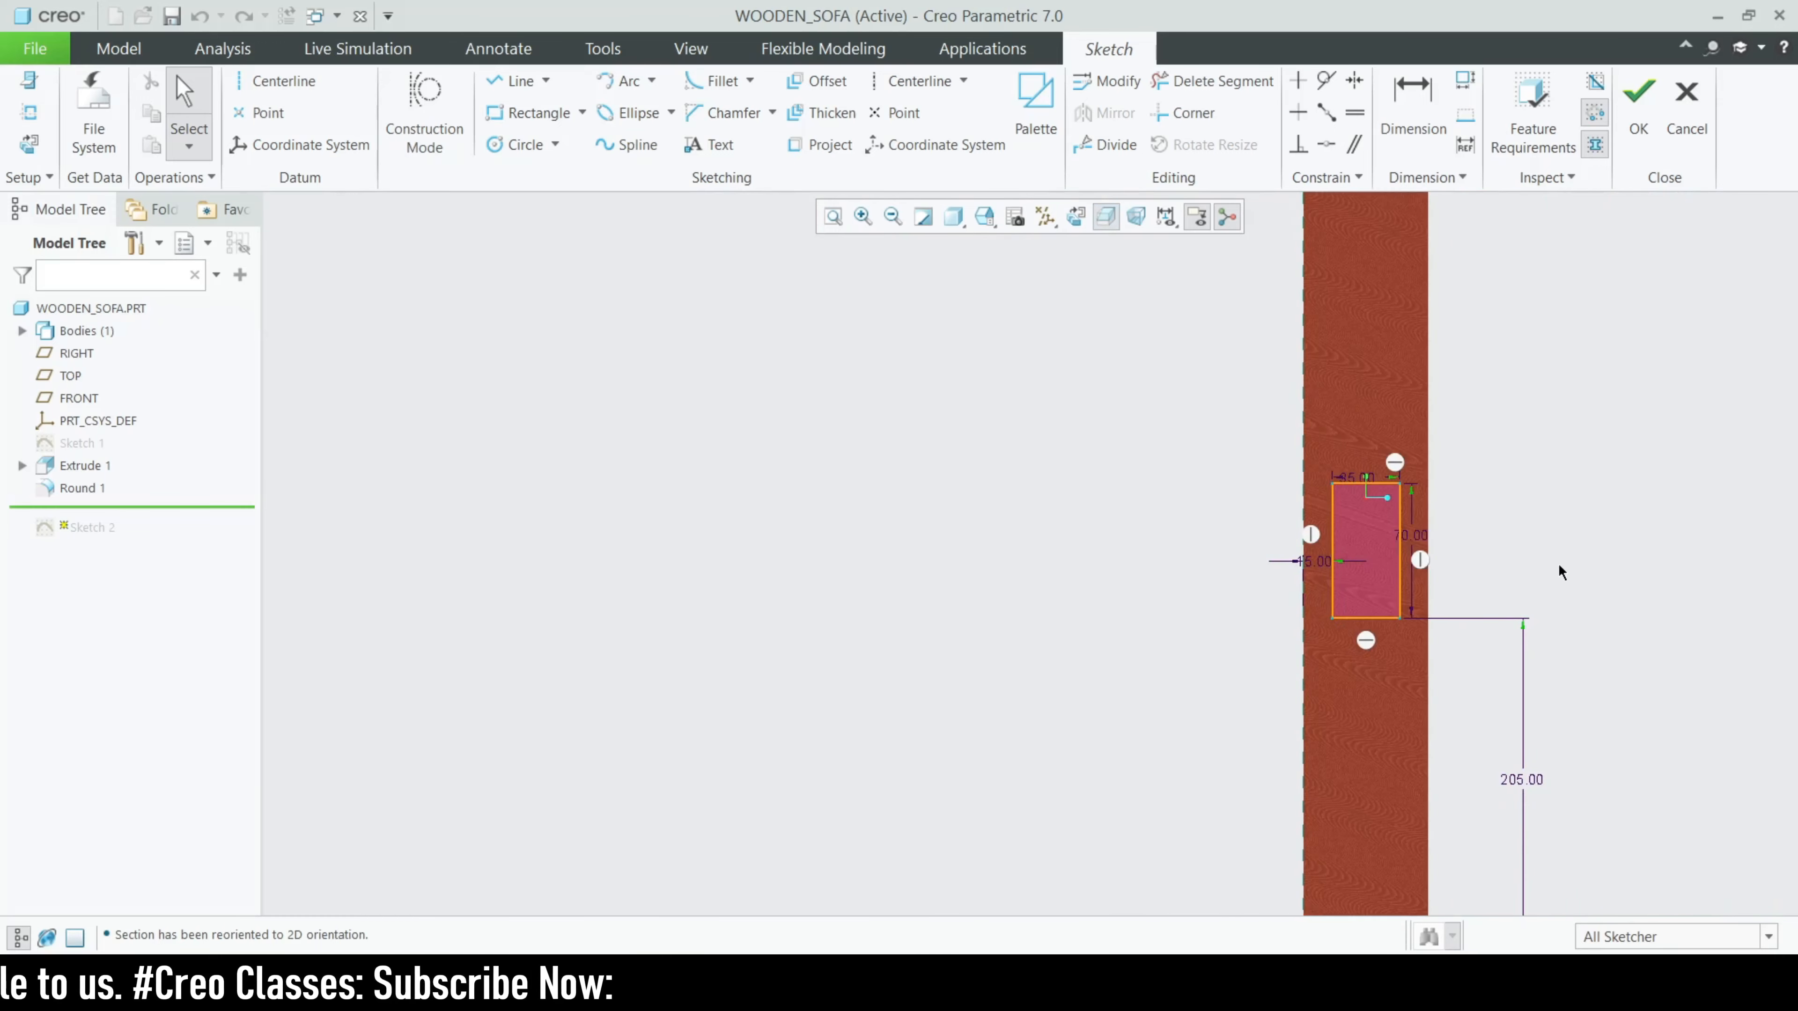
pyautogui.scroll(-3, 1561, 571)
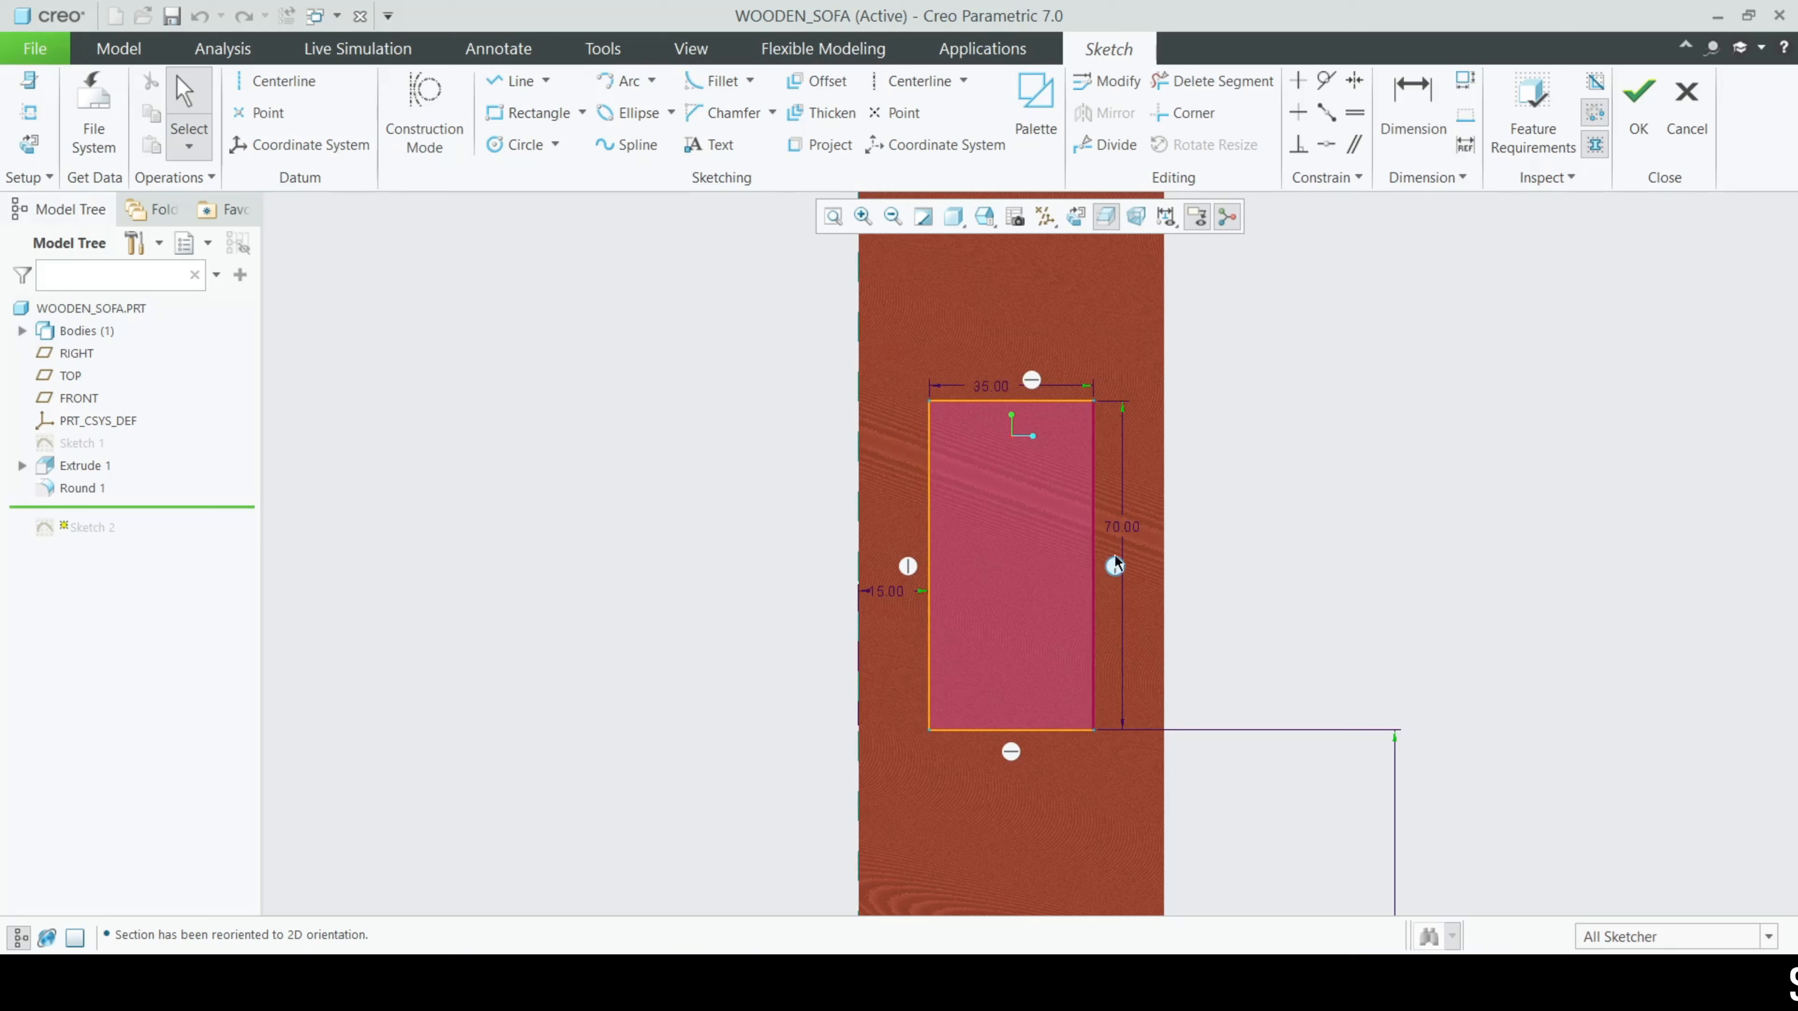
pyautogui.scroll(-5, 987, 436)
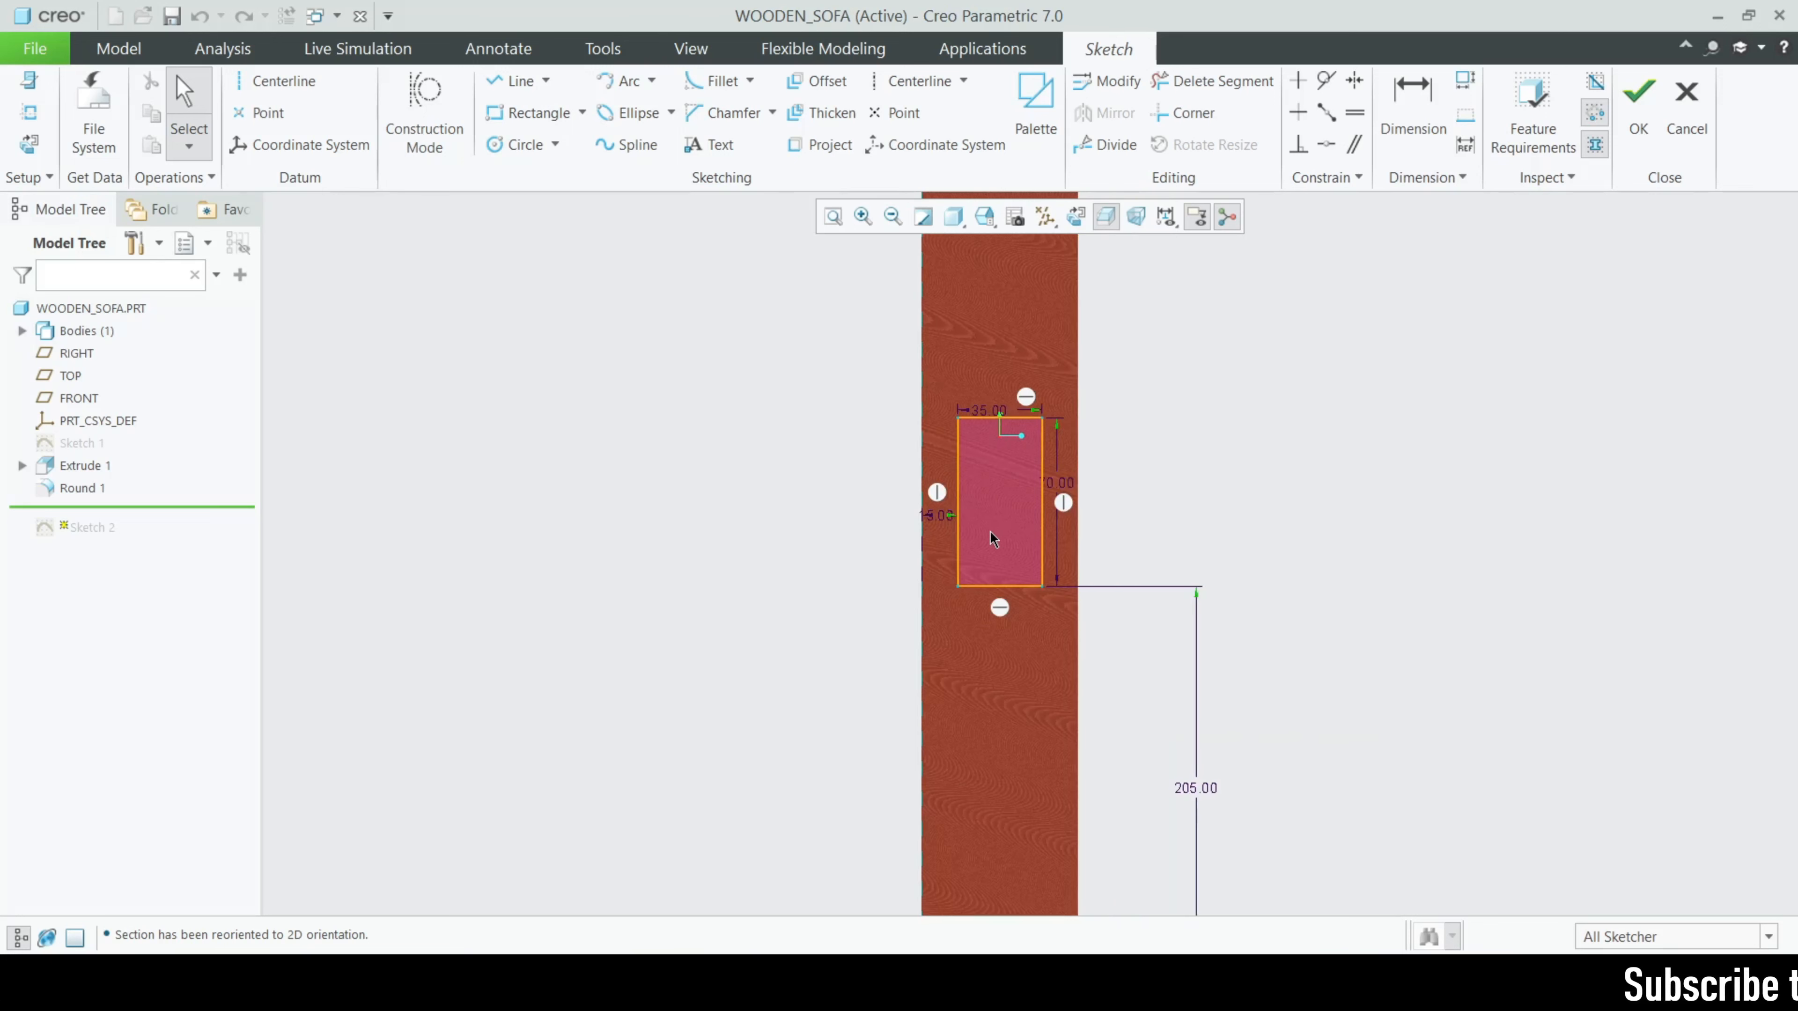
pyautogui.scroll(-3, 1118, 693)
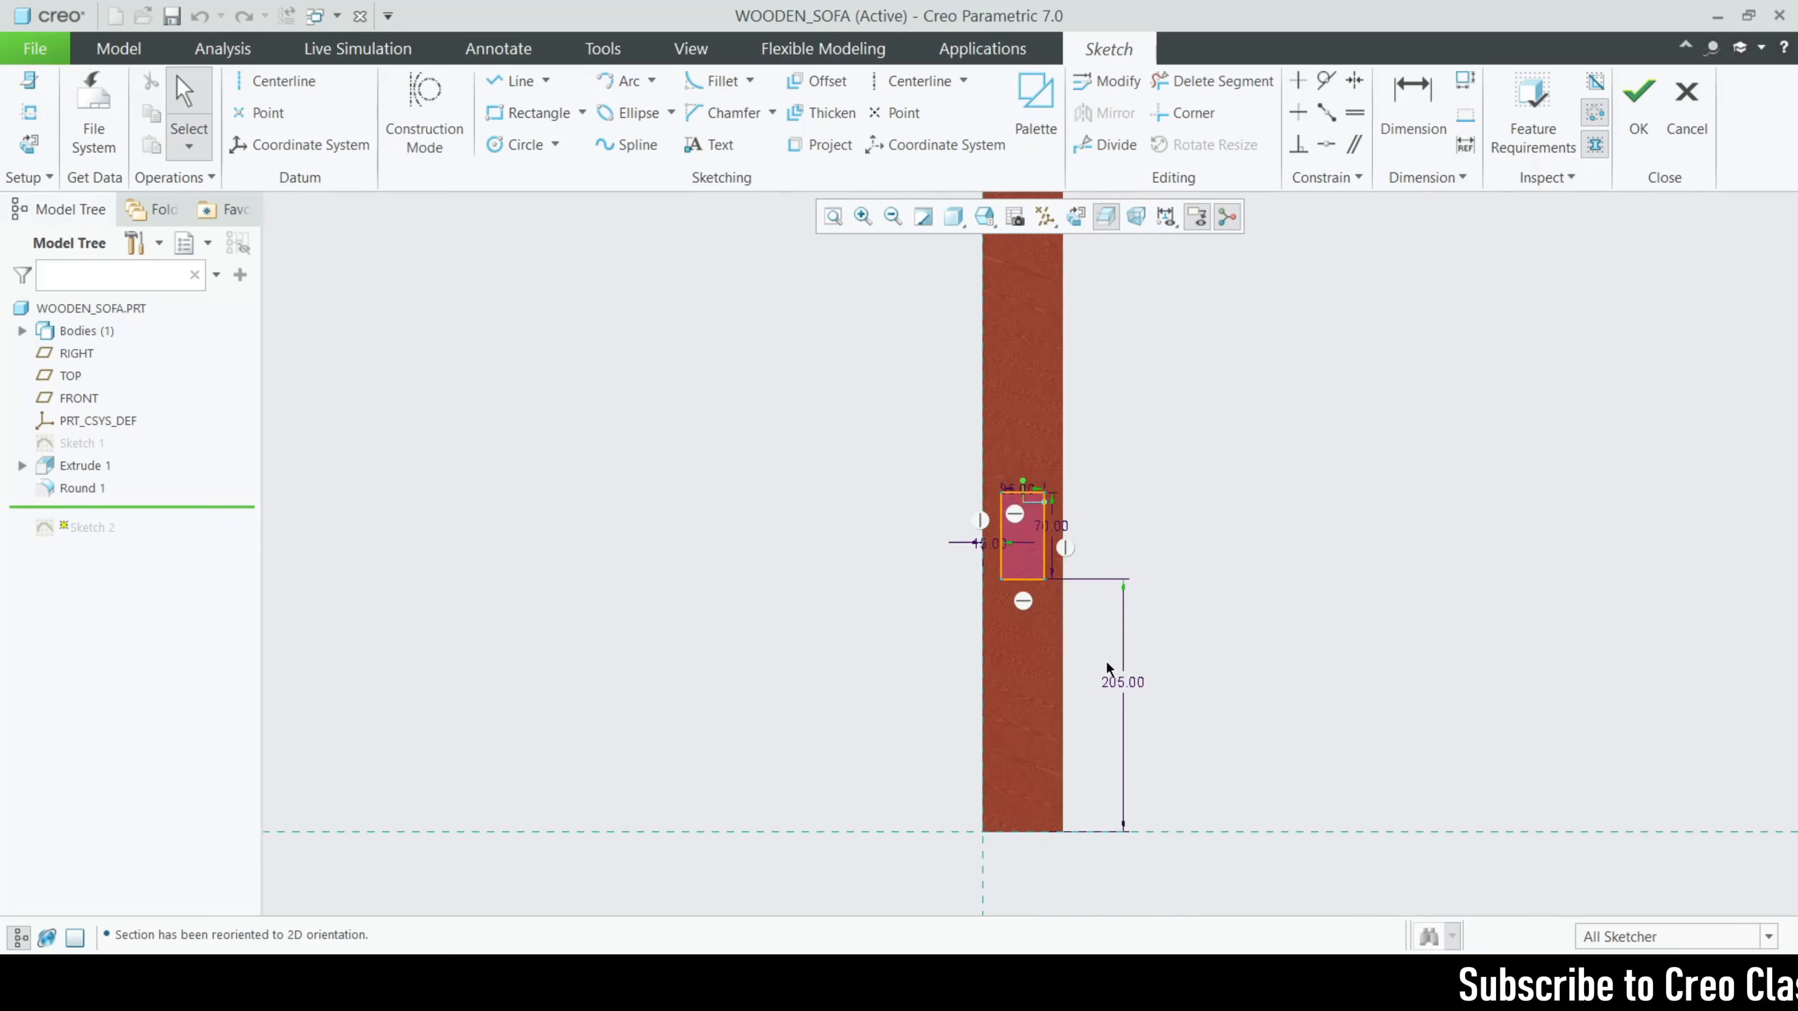
pyautogui.click(1687, 113)
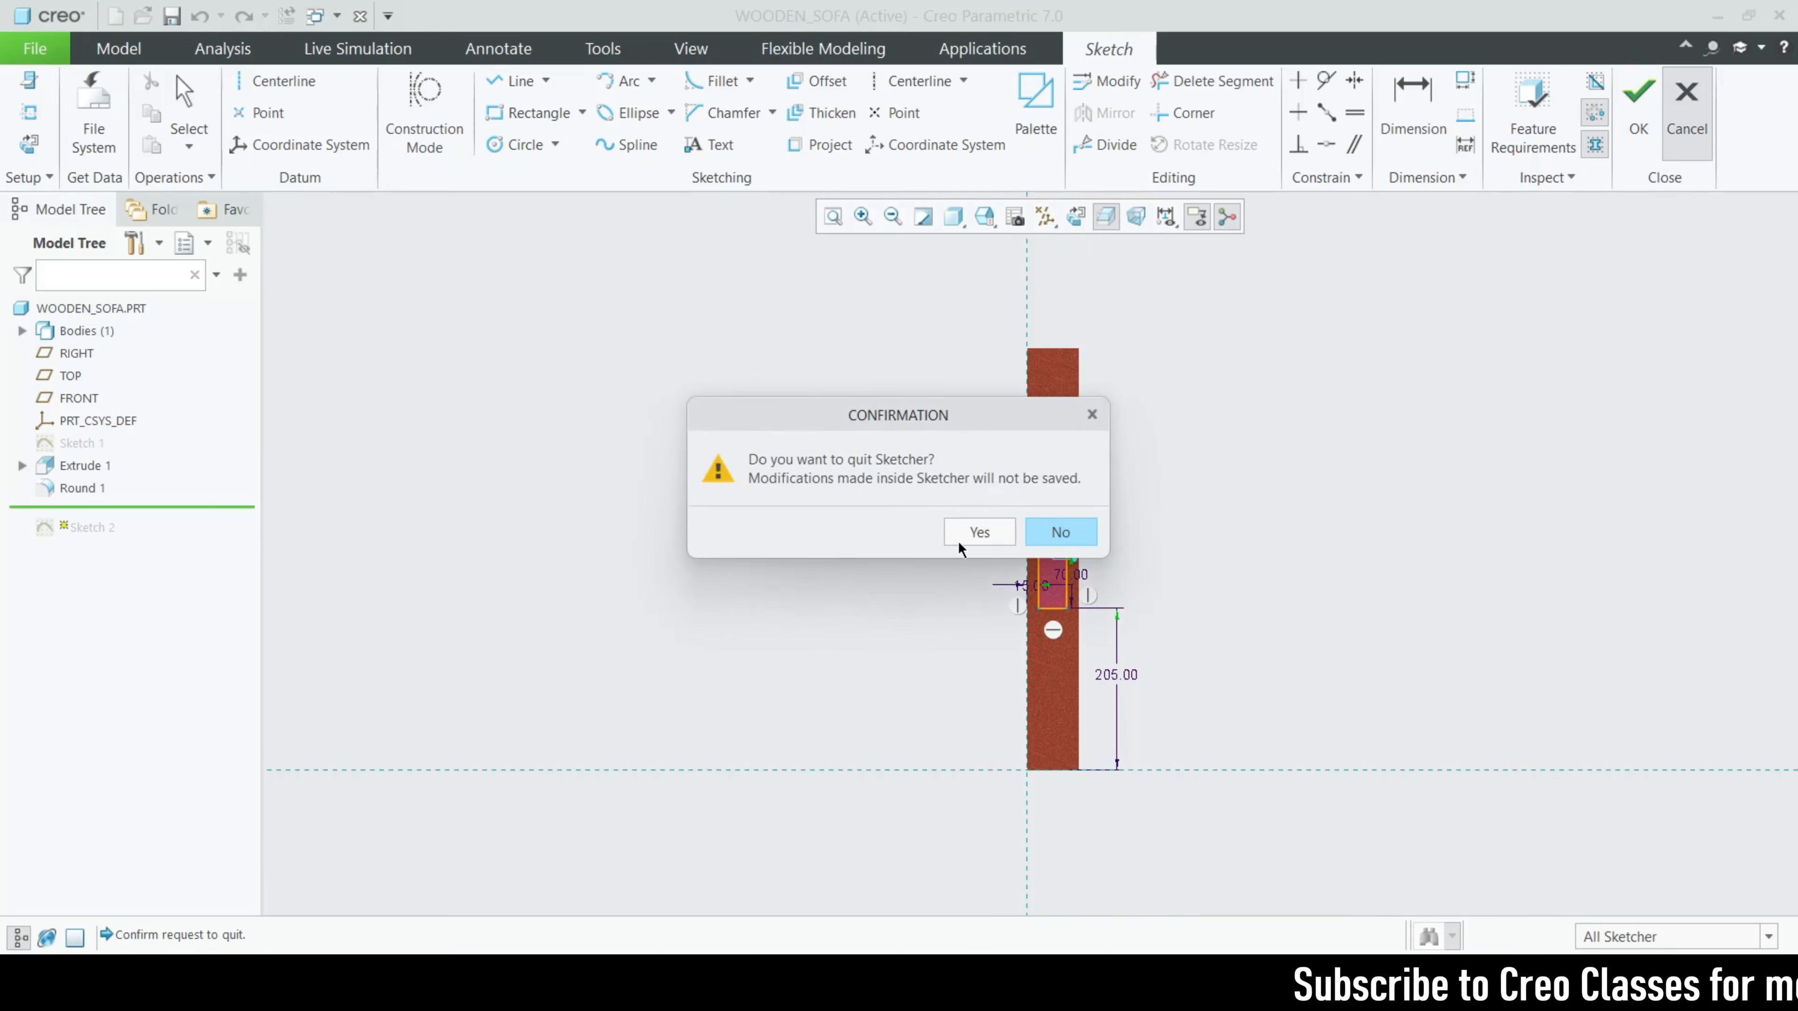
pyautogui.click(957, 540)
# - Review the definition and depth options of Extrude 2, the rail between the front legs, and leave it without changes
pyautogui.click(61, 536)
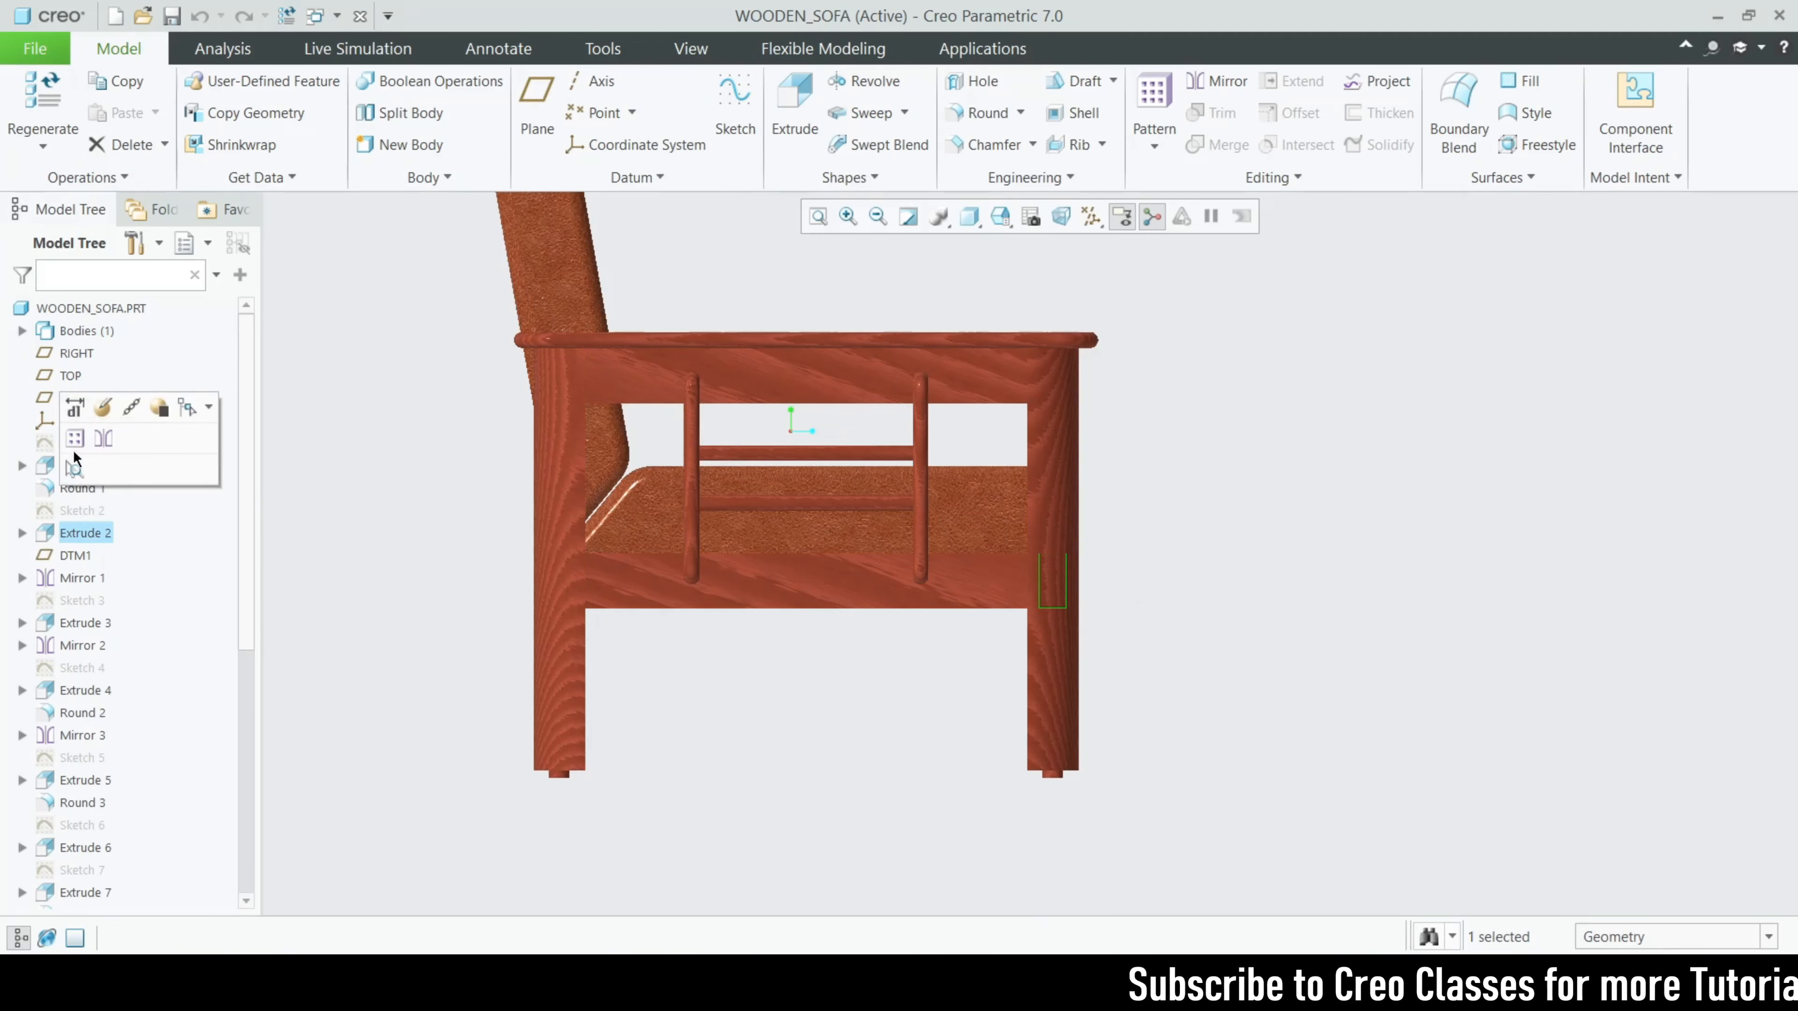
pyautogui.click(96, 410)
pyautogui.moveTo(1271, 595); pyautogui.dragTo(1228, 613, button='middle')
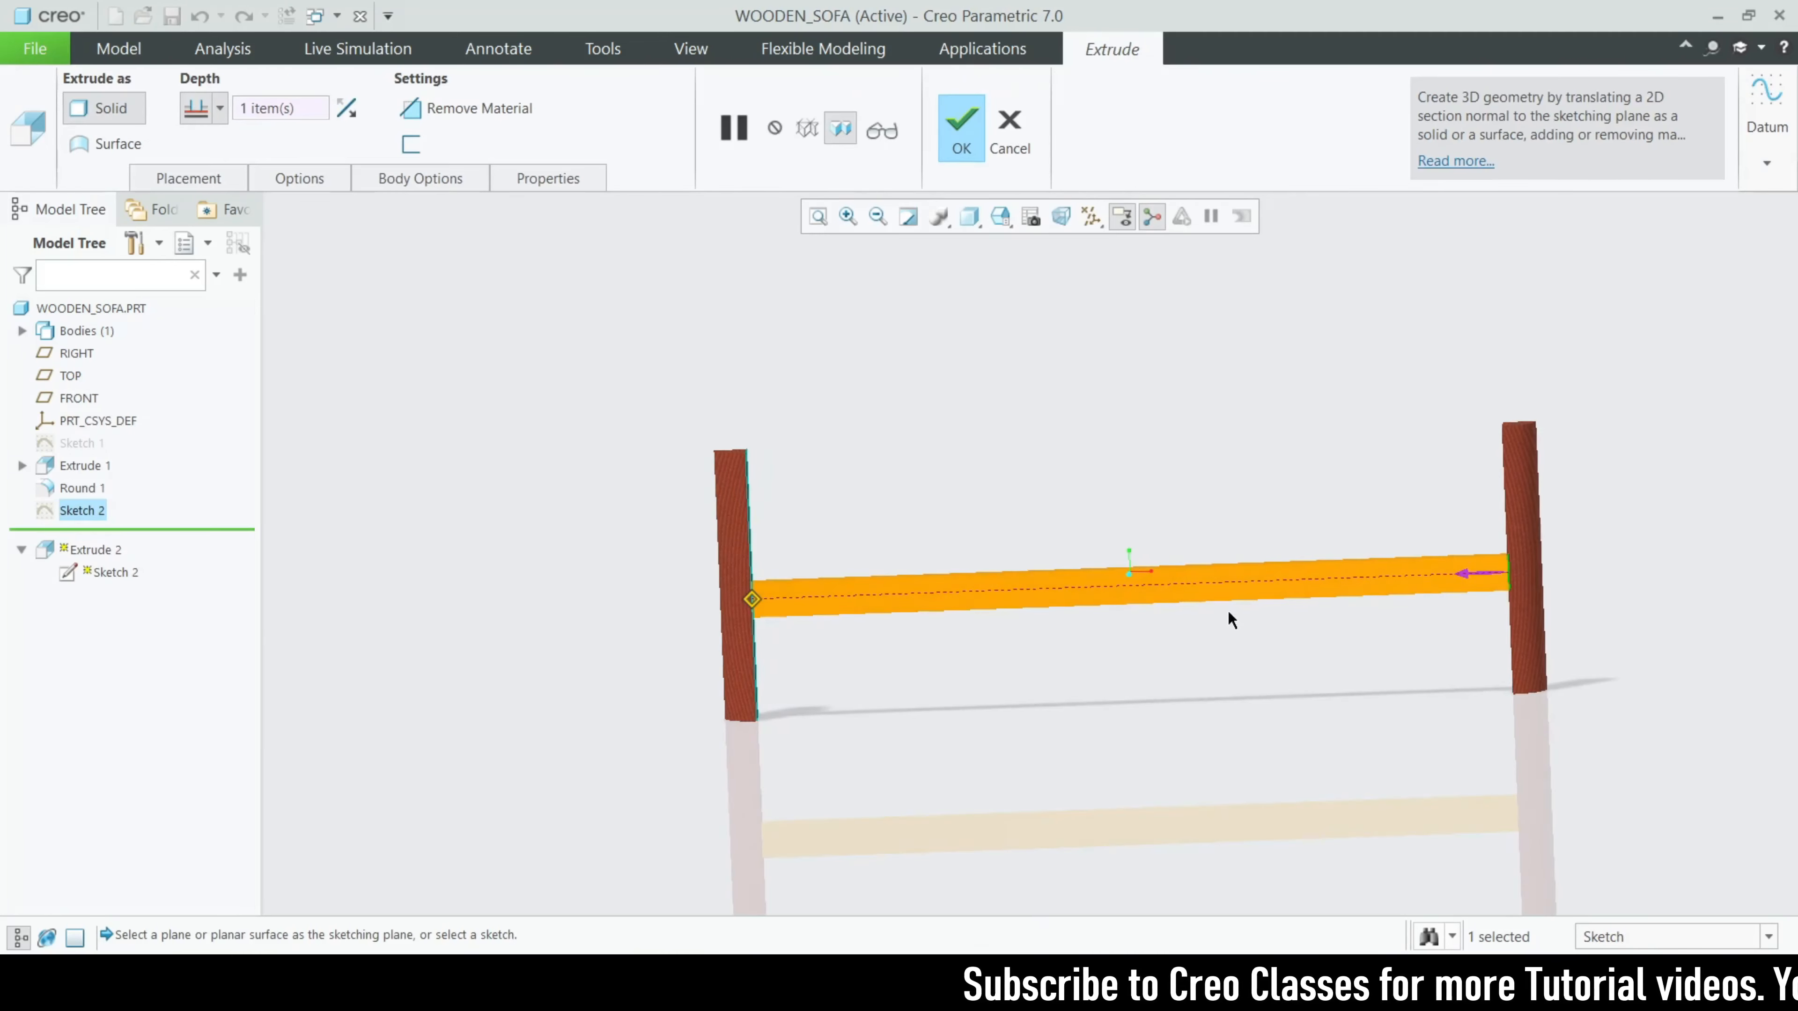
pyautogui.moveTo(780, 600); pyautogui.dragTo(694, 602, button='middle')
pyautogui.scroll(-3, 983, 605)
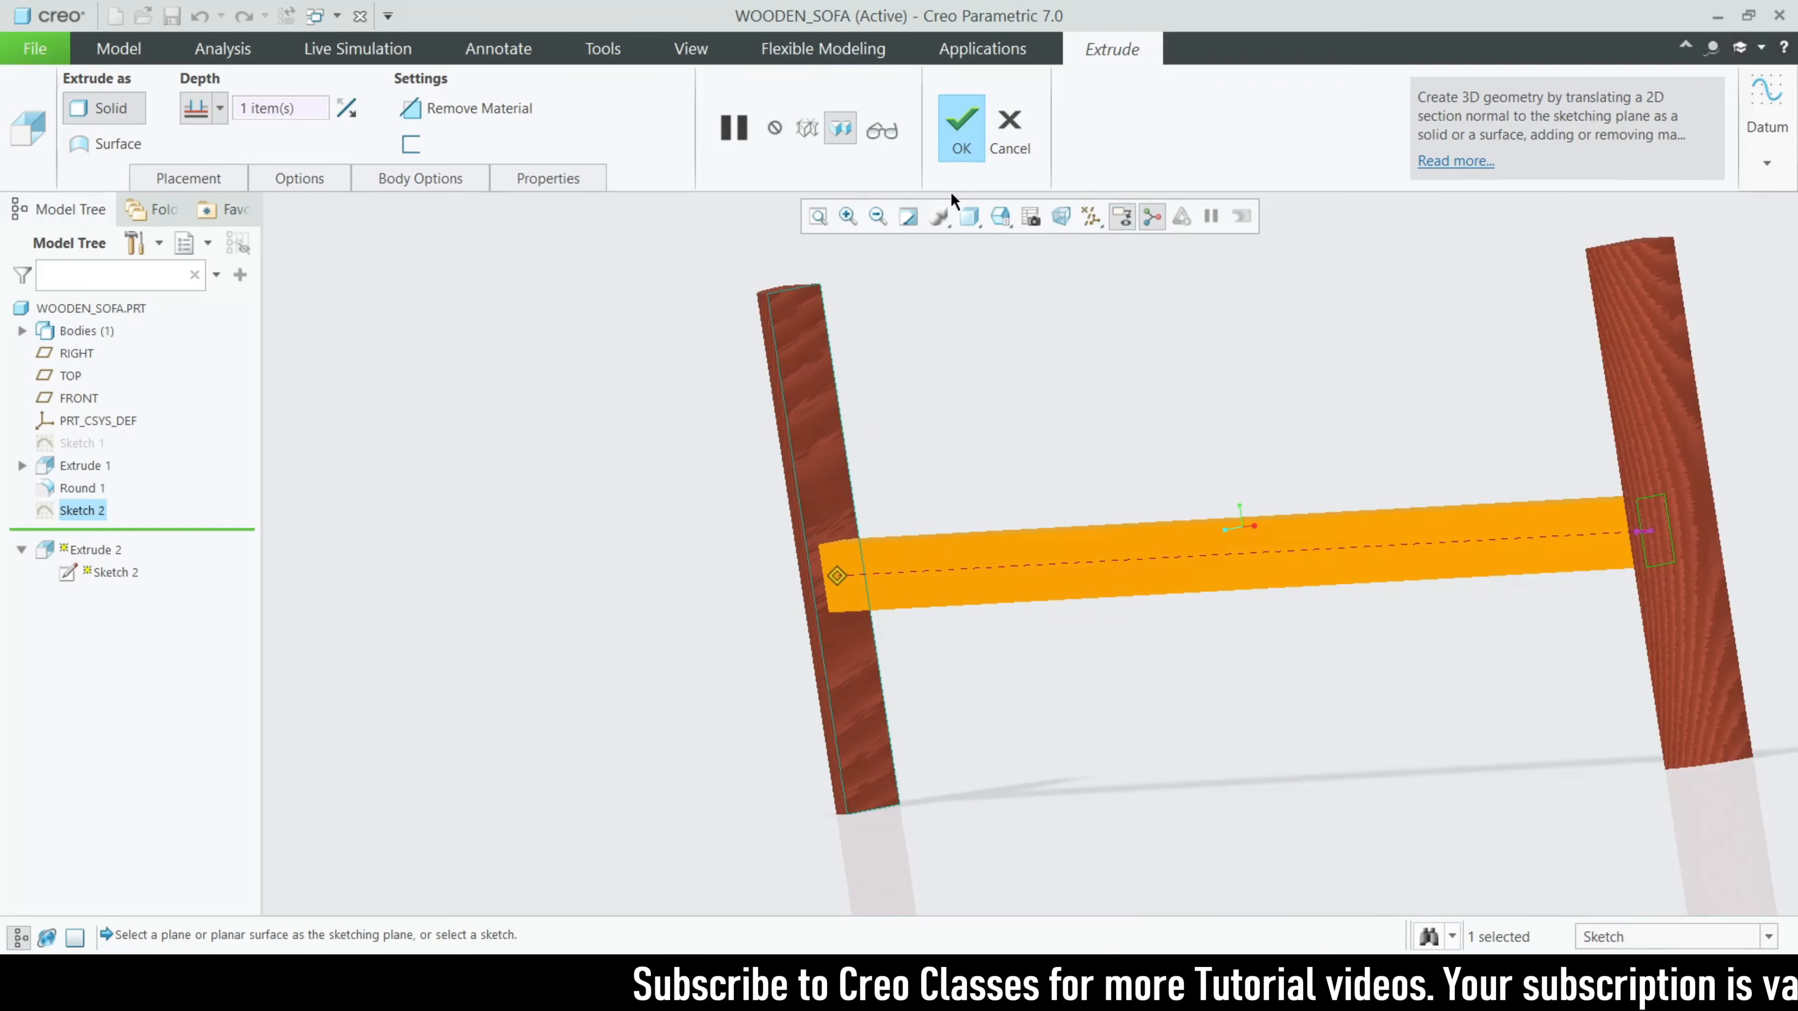
pyautogui.click(223, 104)
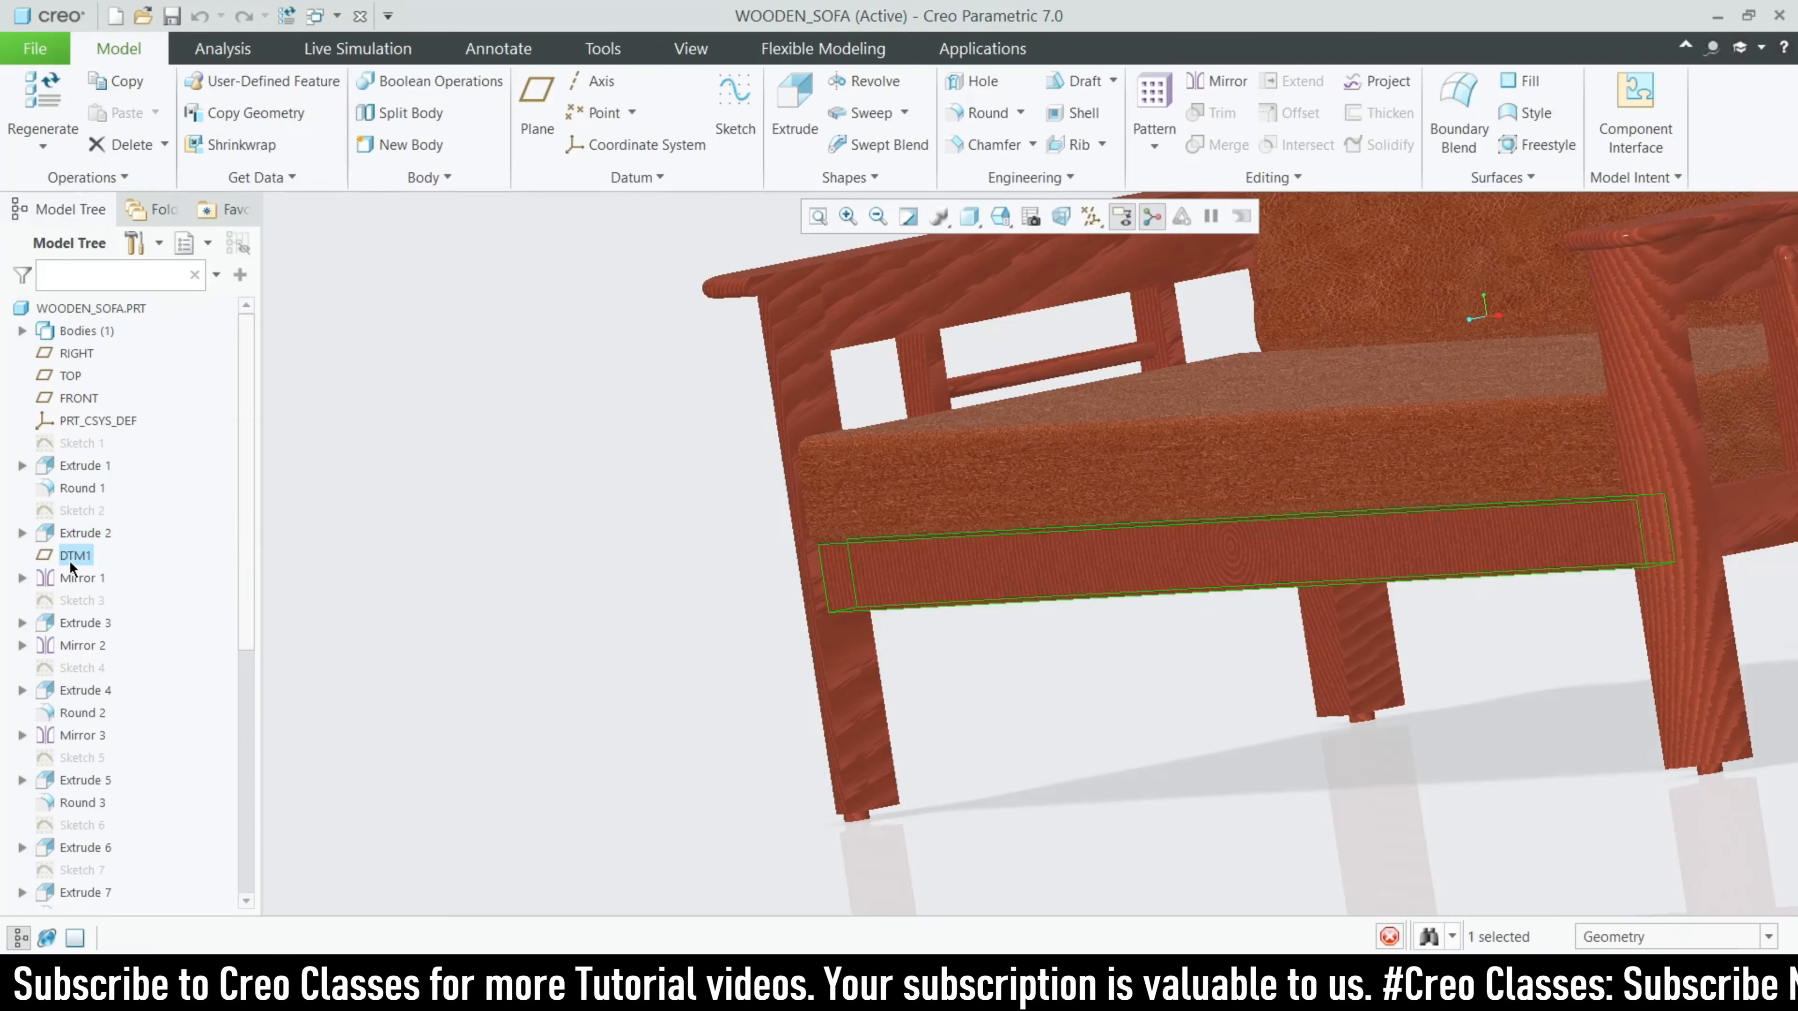
# - Select datum plane DTM1 and turn the datum plane display back on
pyautogui.click(70, 561)
pyautogui.scroll(2, 502, 644)
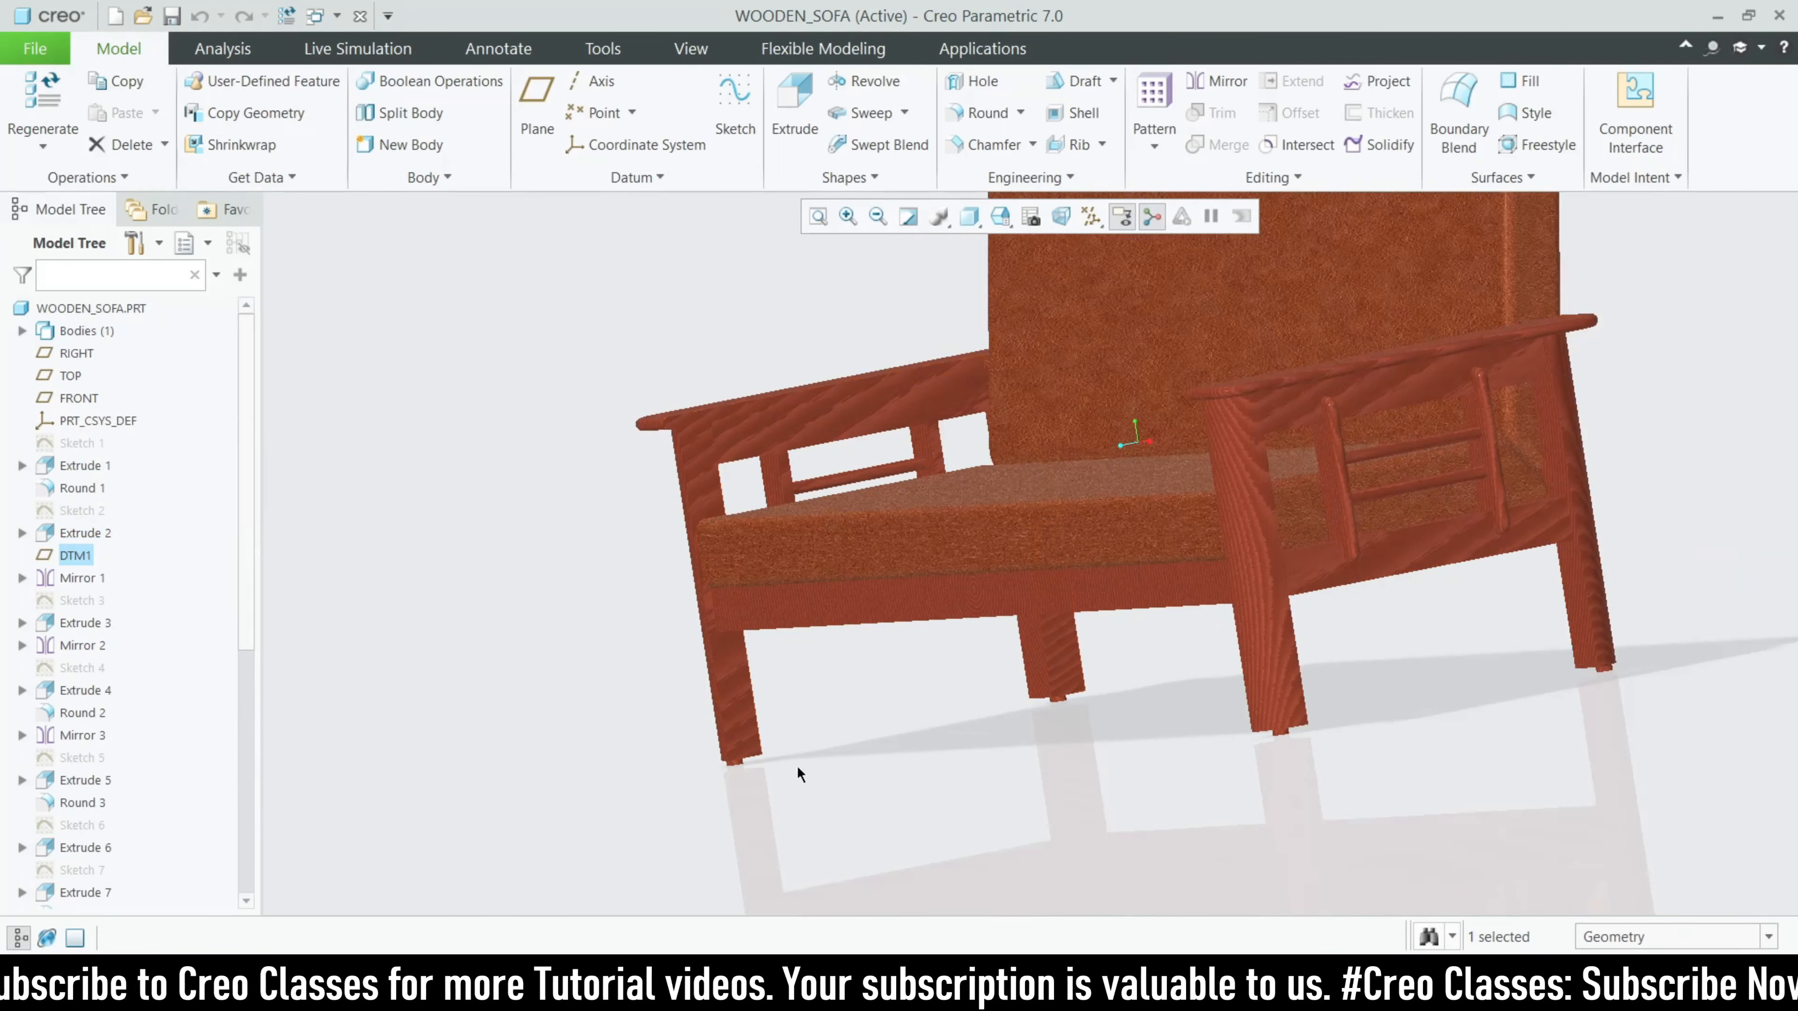
pyautogui.moveTo(796, 765); pyautogui.dragTo(1014, 391, button='middle')
pyautogui.click(1092, 216)
pyautogui.click(1118, 341)
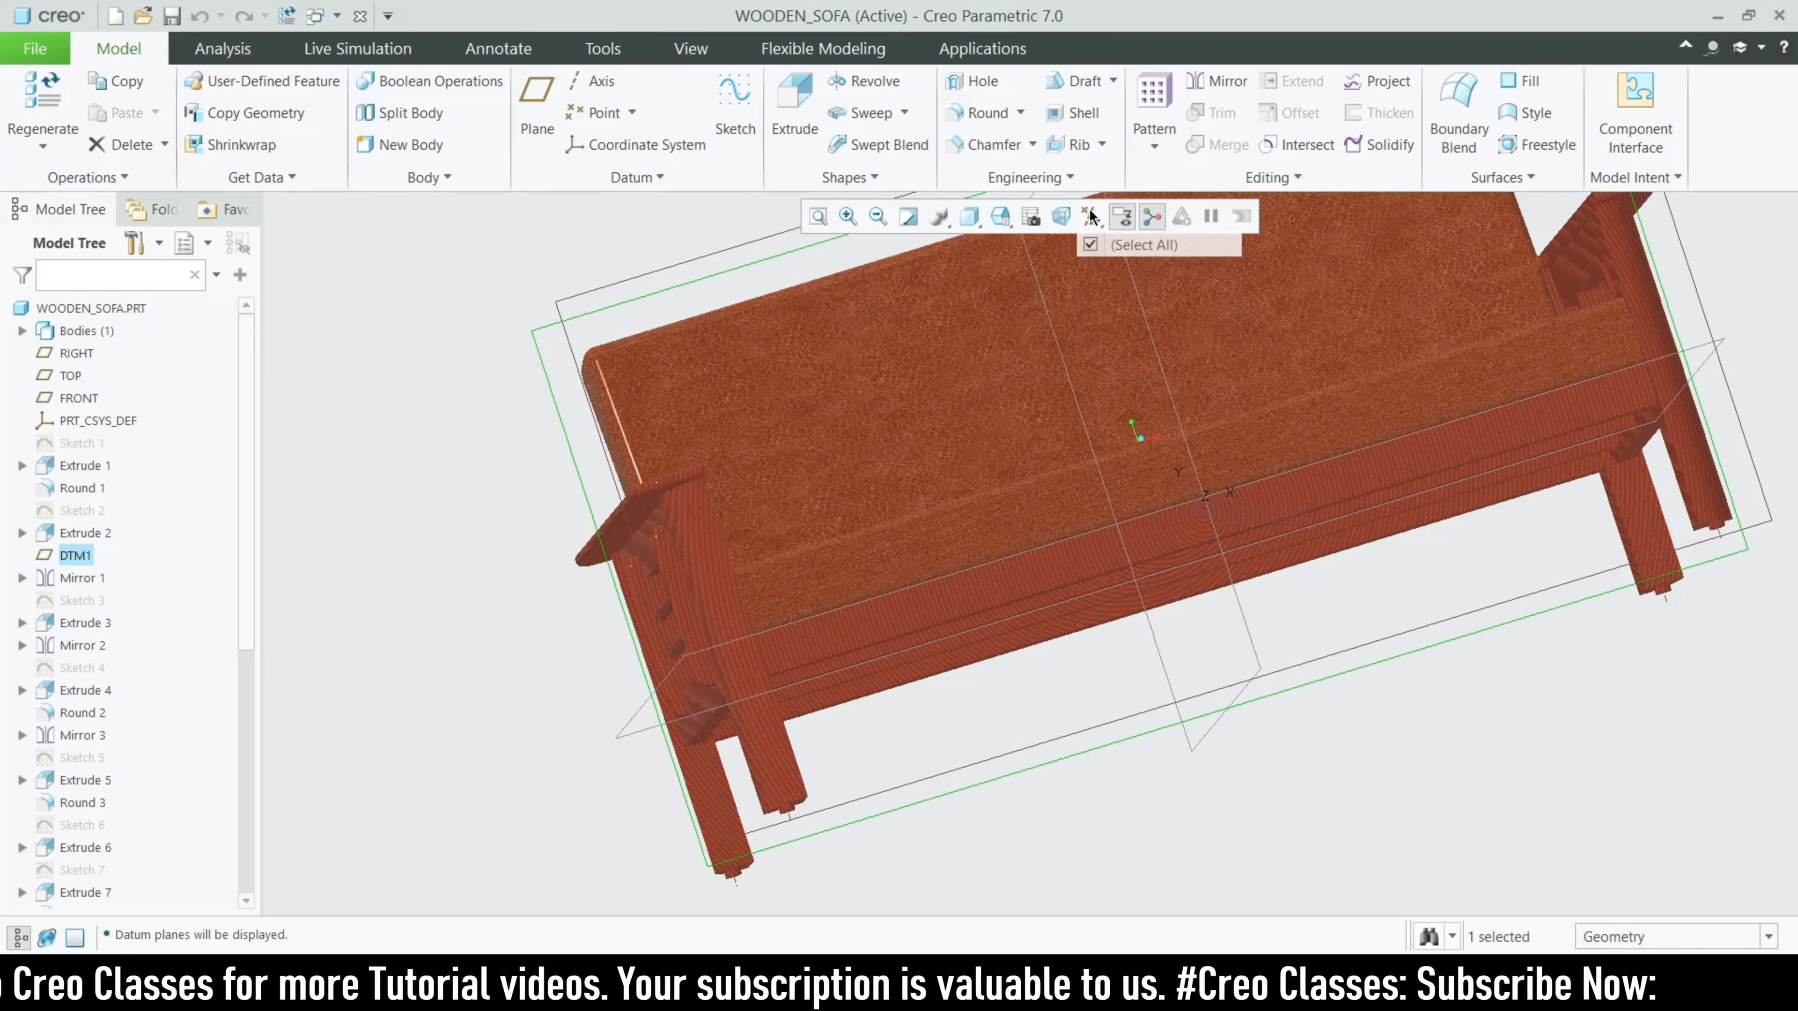
# - Review the offset reference and translation value of datum plane DTM1 in its definition, and leave it without changes
pyautogui.click(76, 557)
pyautogui.click(119, 426)
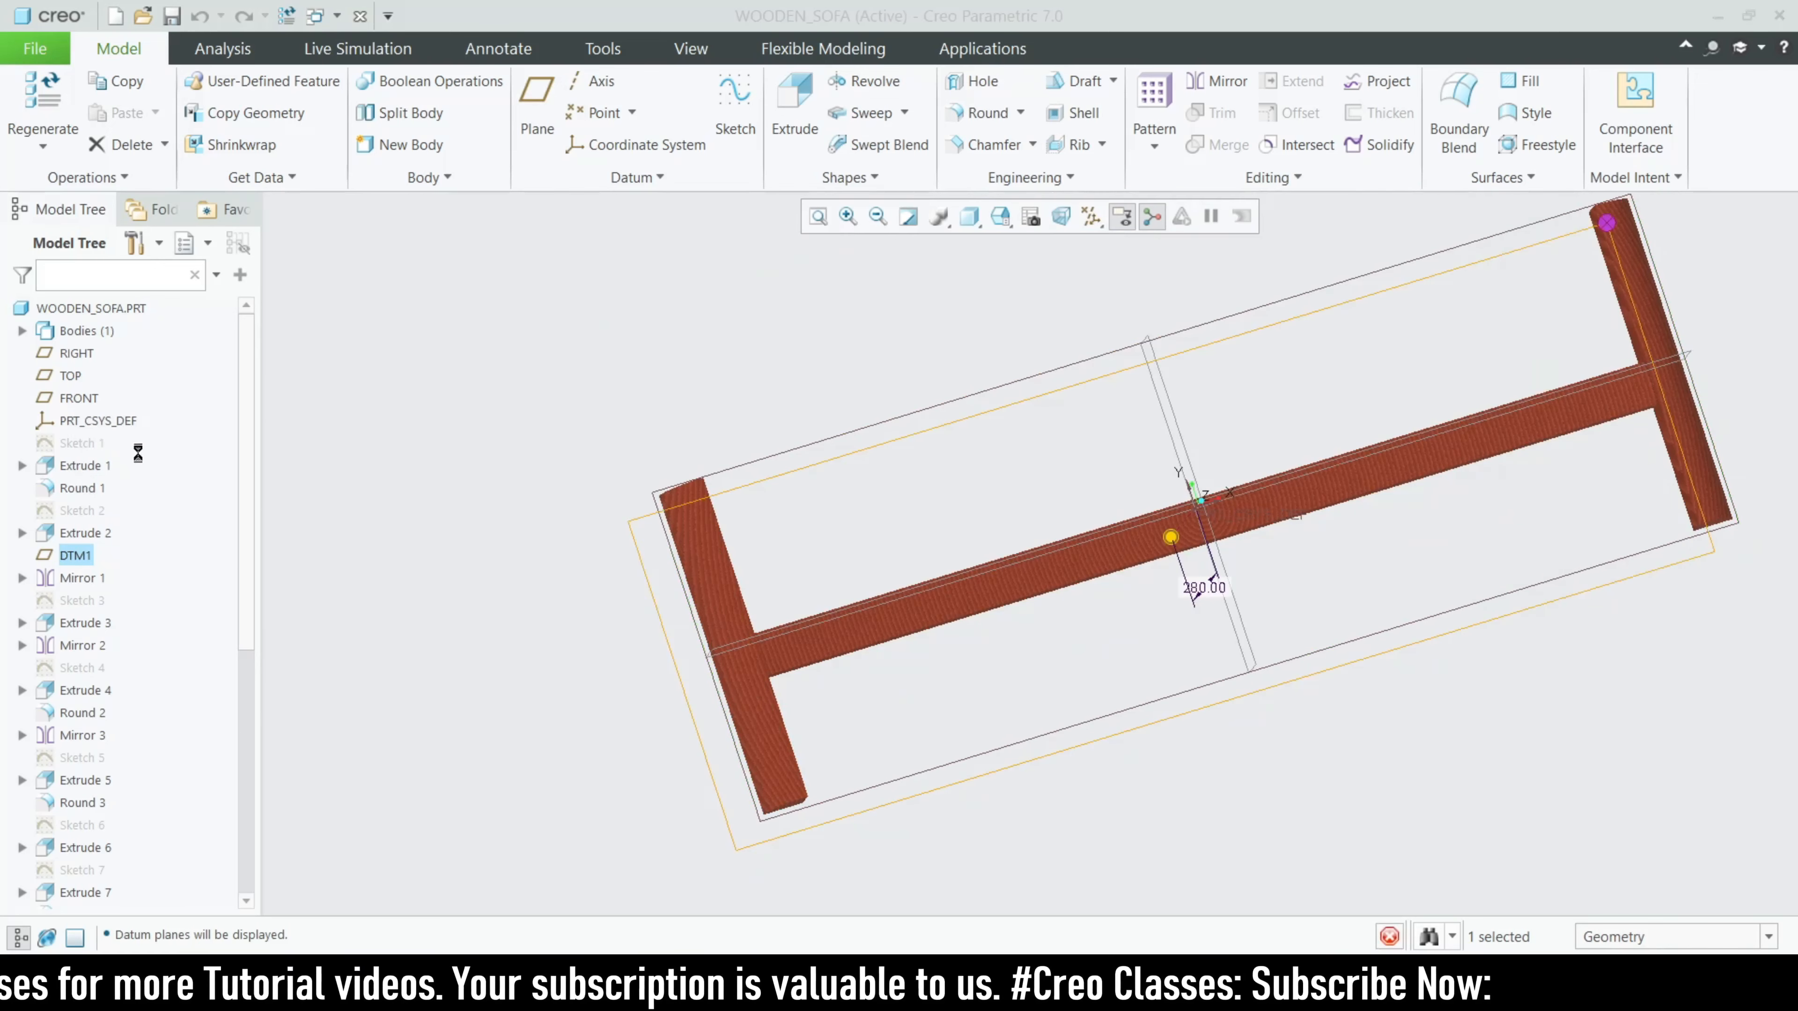
pyautogui.moveTo(1153, 659); pyautogui.dragTo(1203, 658, button='middle')
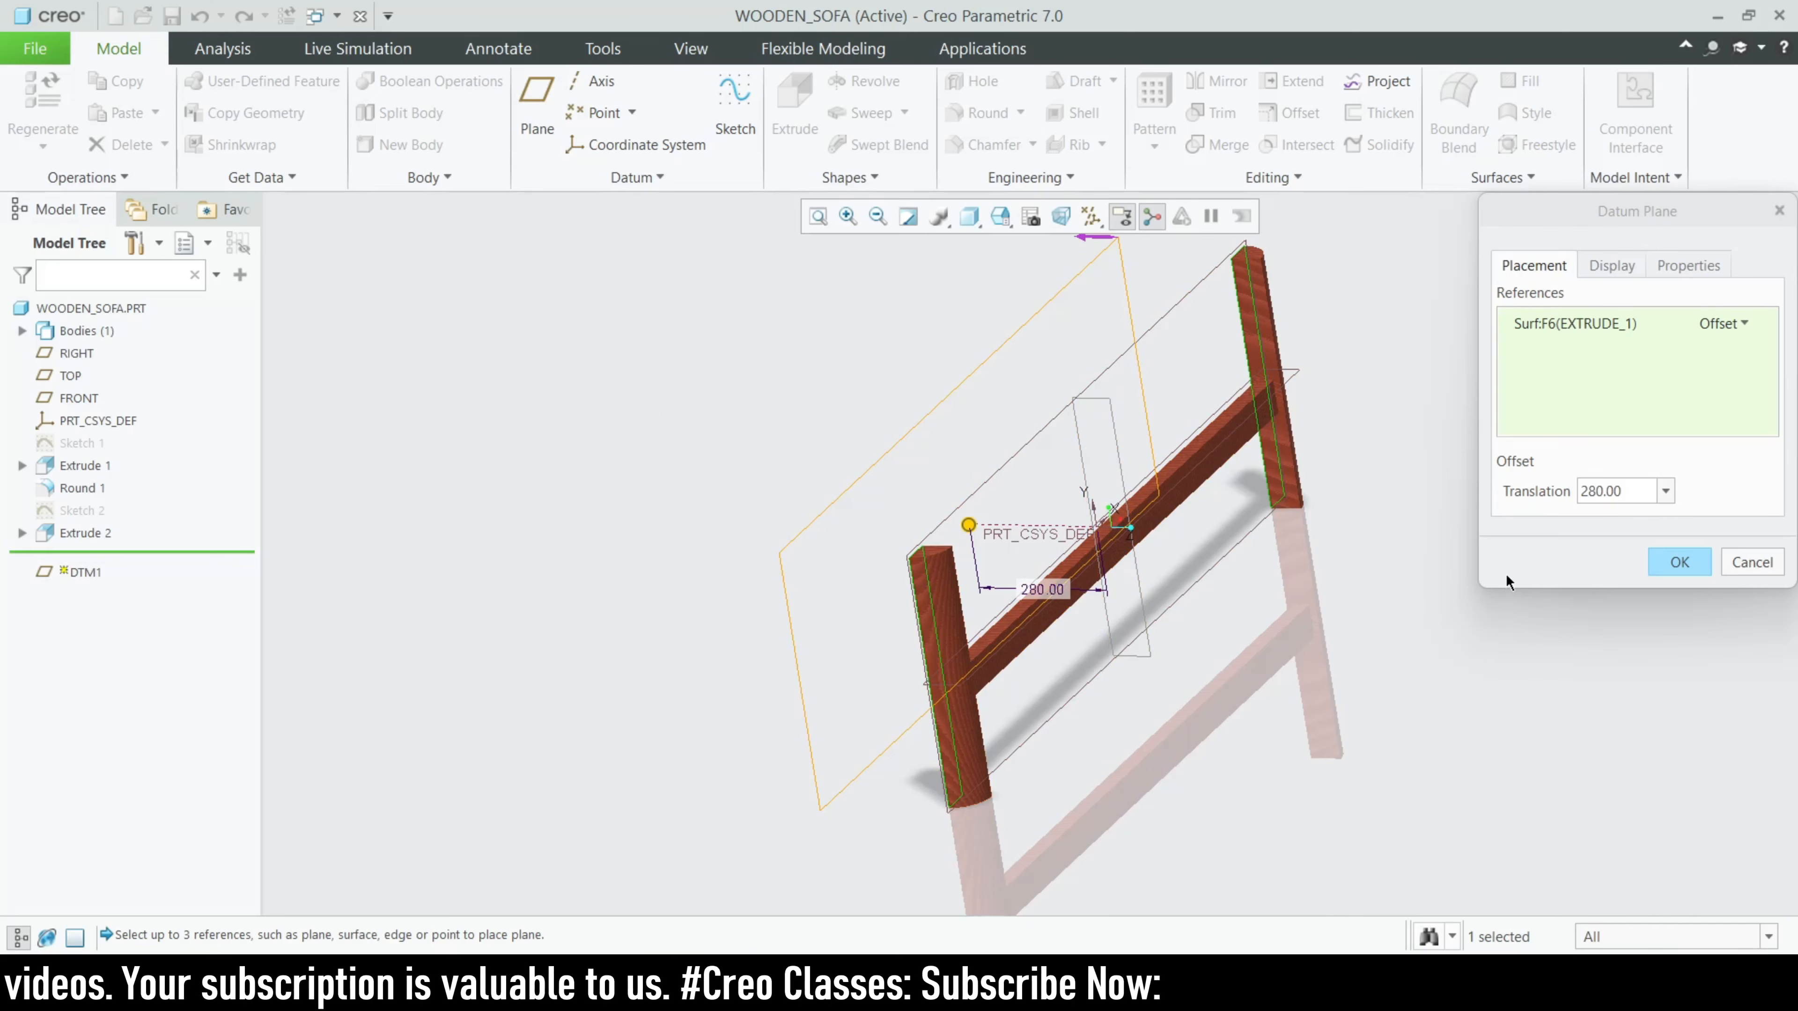
pyautogui.scroll(3, 1203, 690)
pyautogui.scroll(-3, 1178, 584)
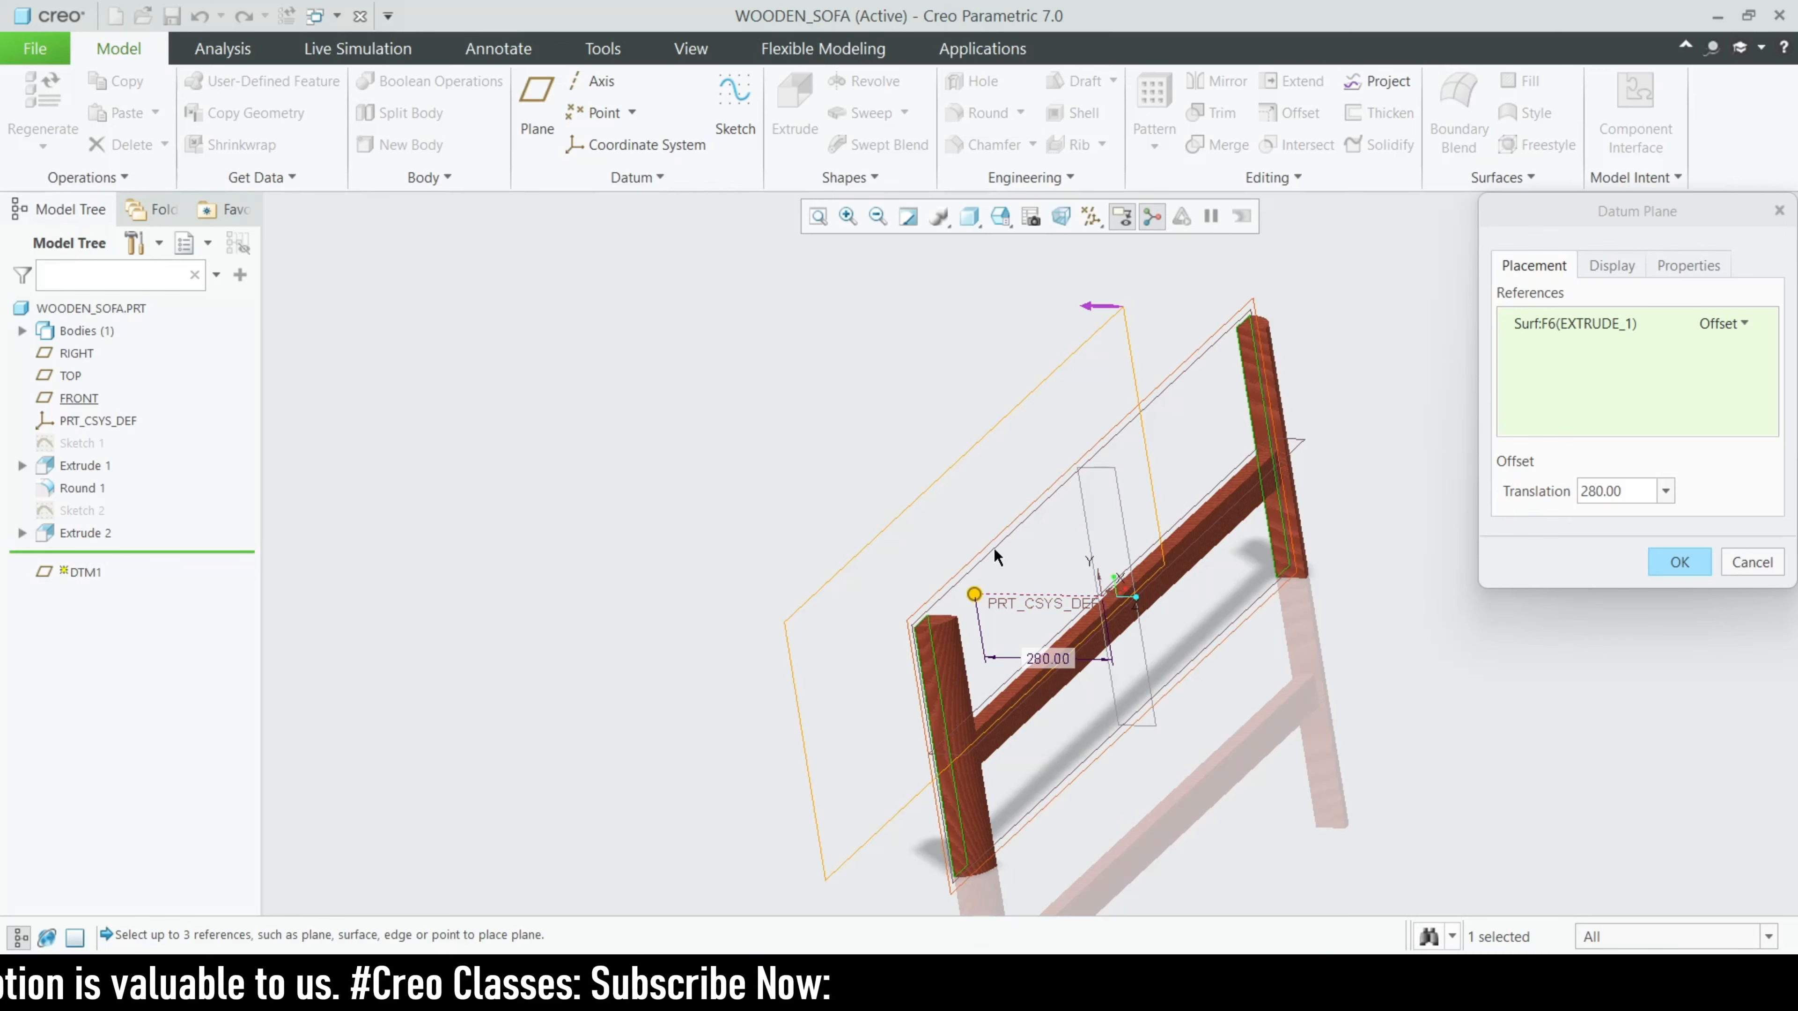
pyautogui.scroll(-1, 991, 542)
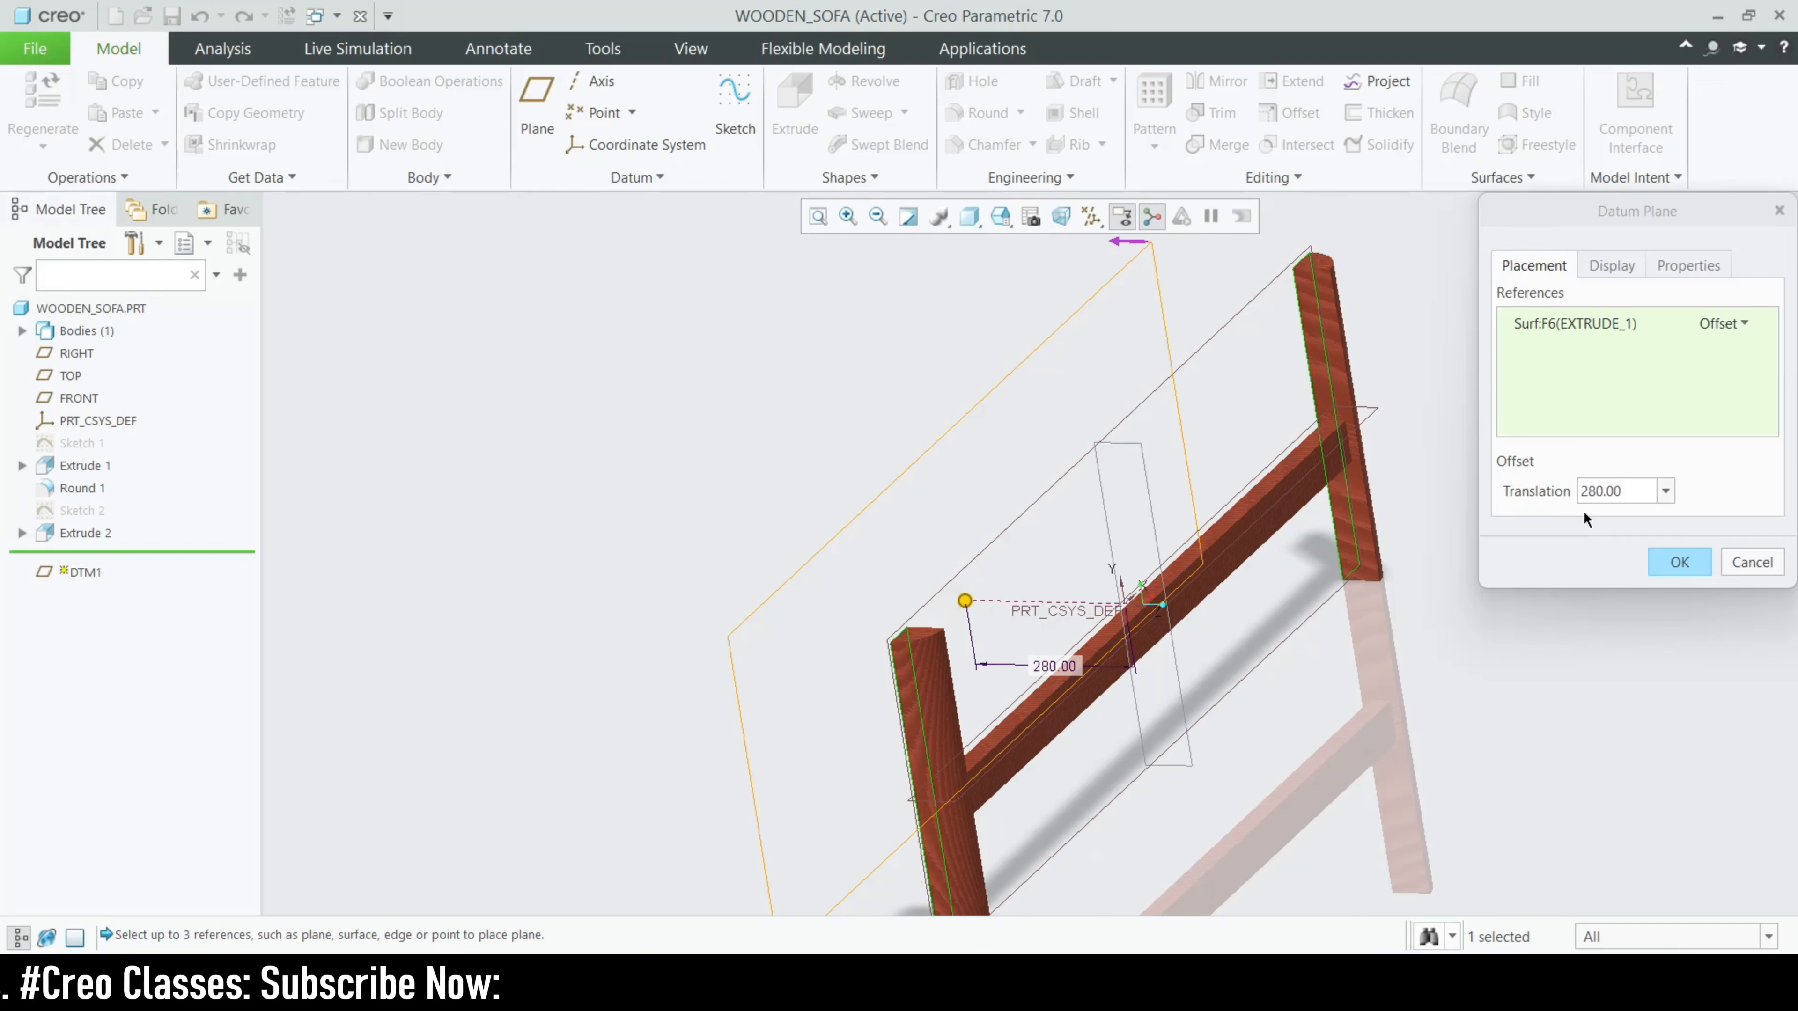
pyautogui.click(1752, 561)
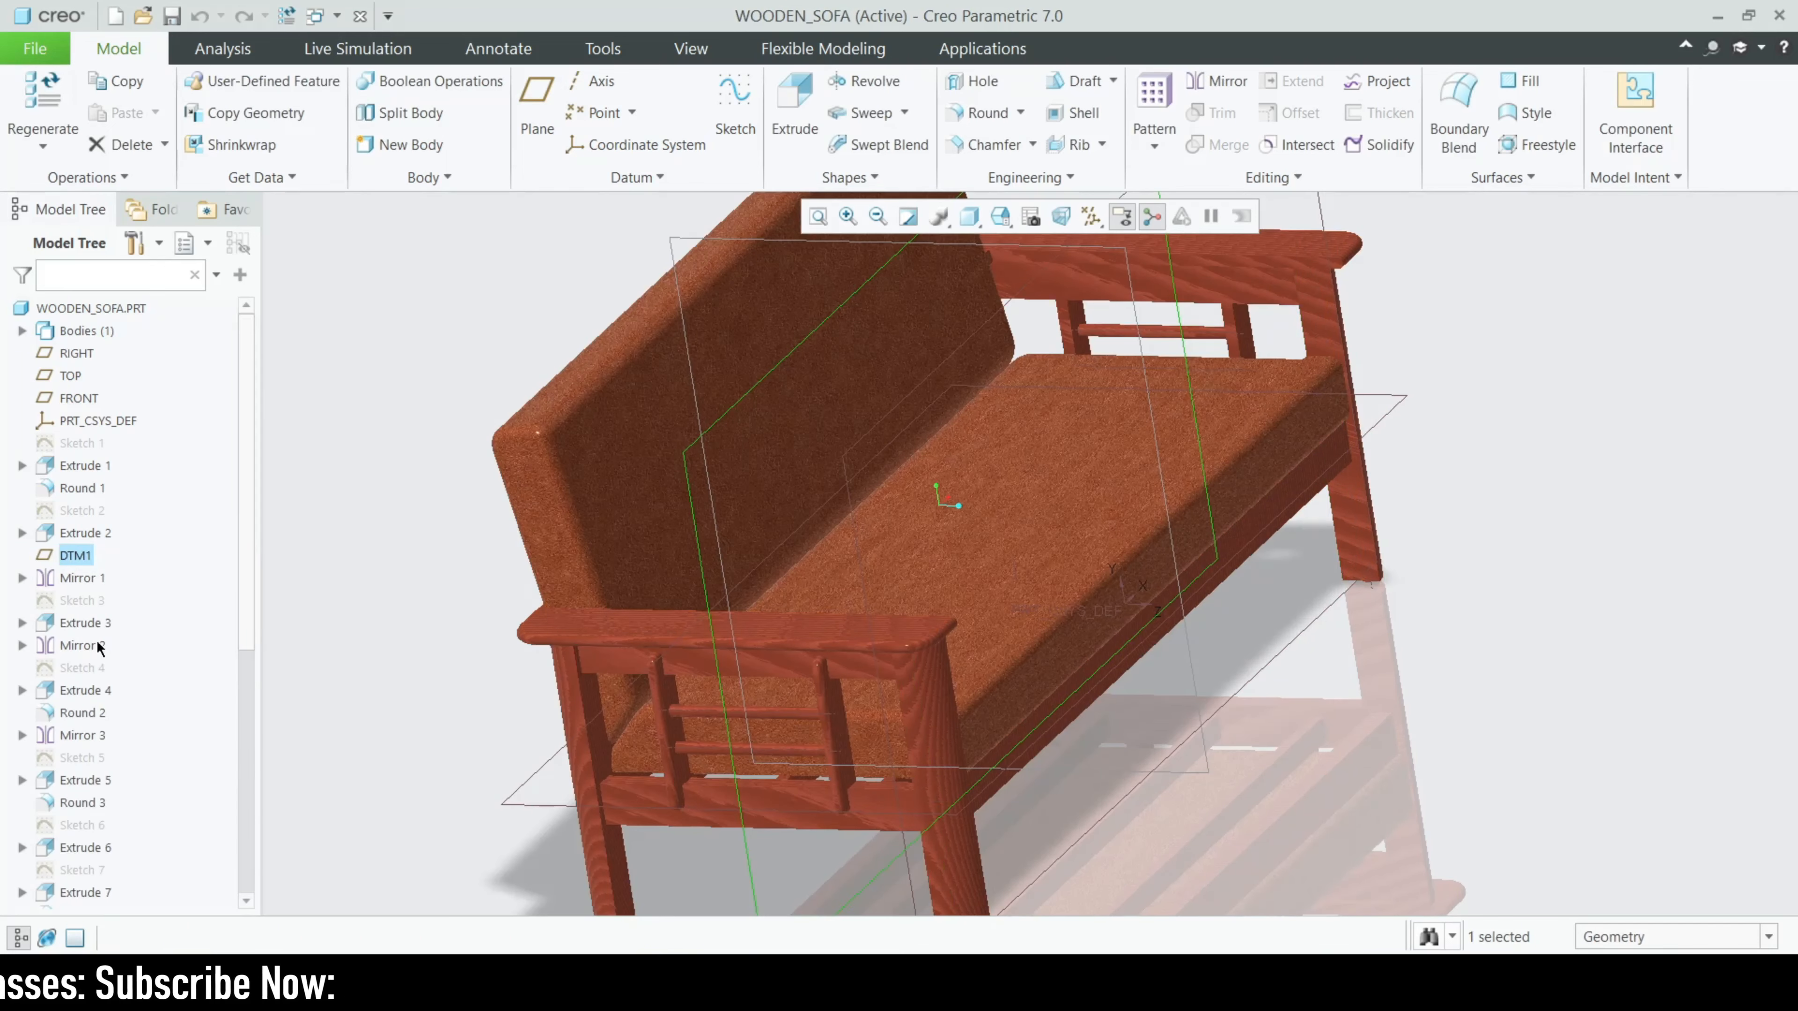
# - Review the definition of Mirror 1, which copies the legs and front rail about DTM1, and leave it without changes
pyautogui.click(79, 578)
pyautogui.moveTo(885, 503); pyautogui.dragTo(1169, 524, button='middle')
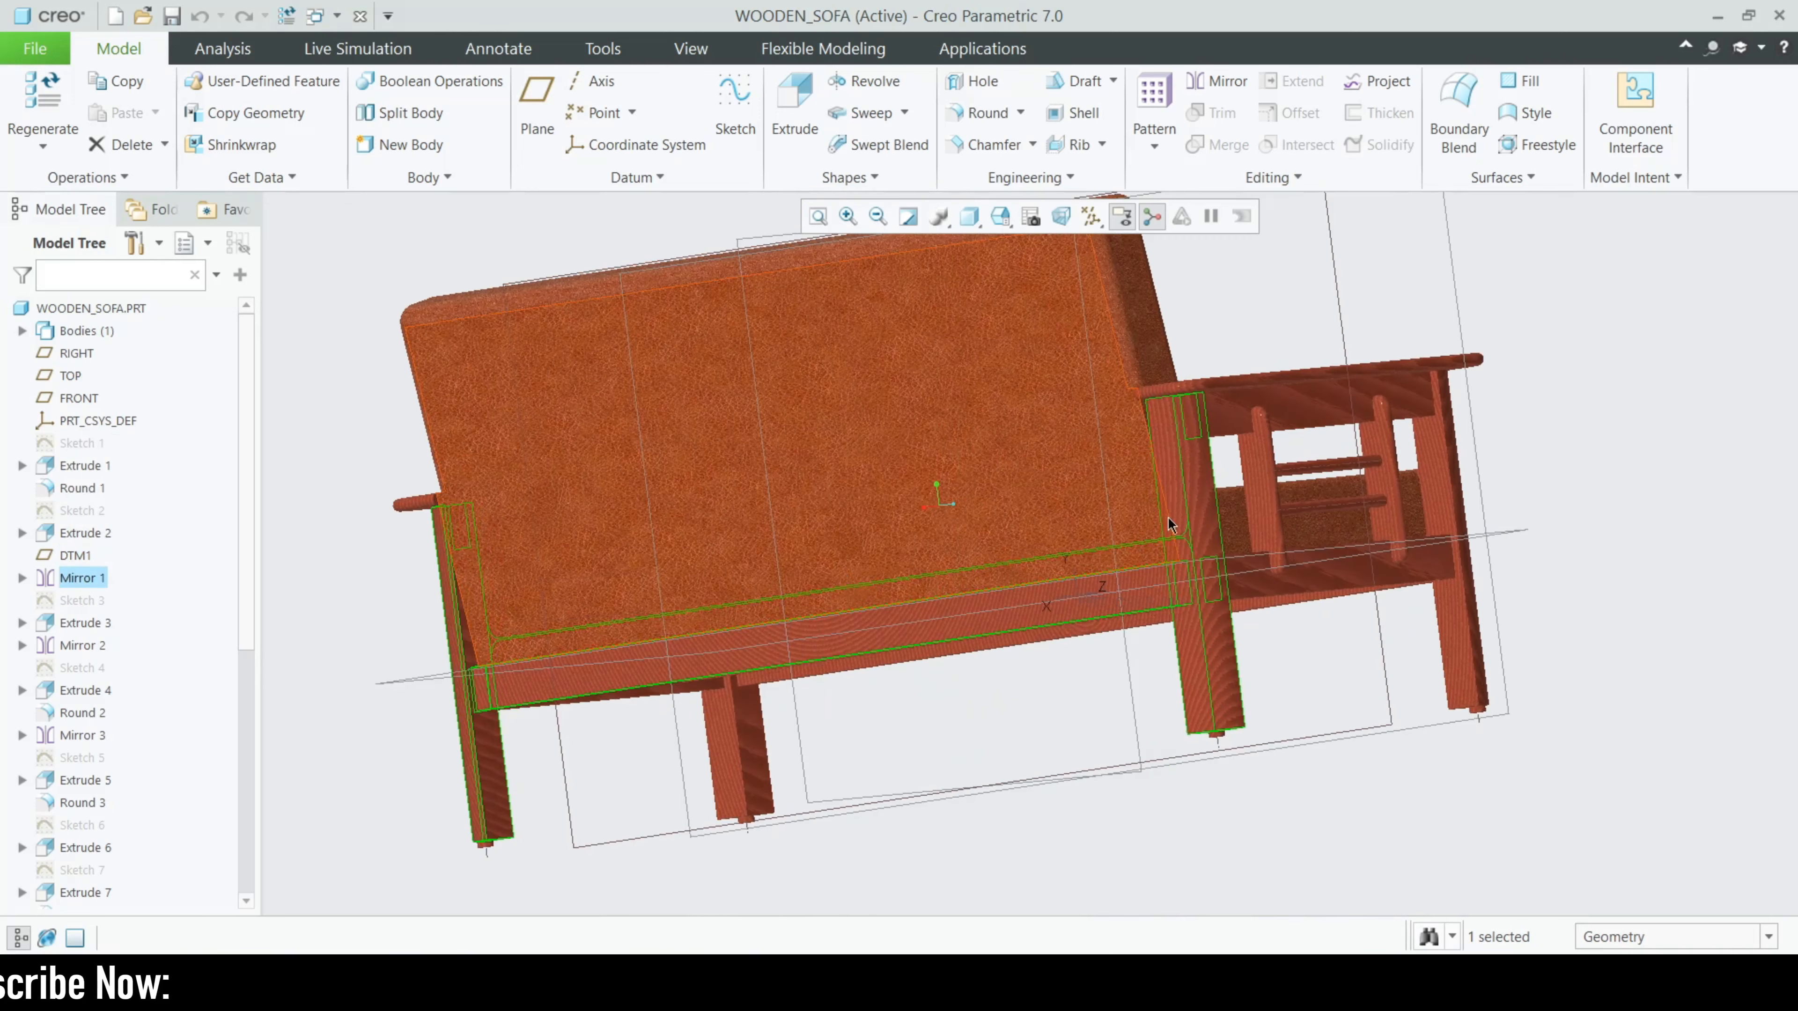
pyautogui.click(76, 578)
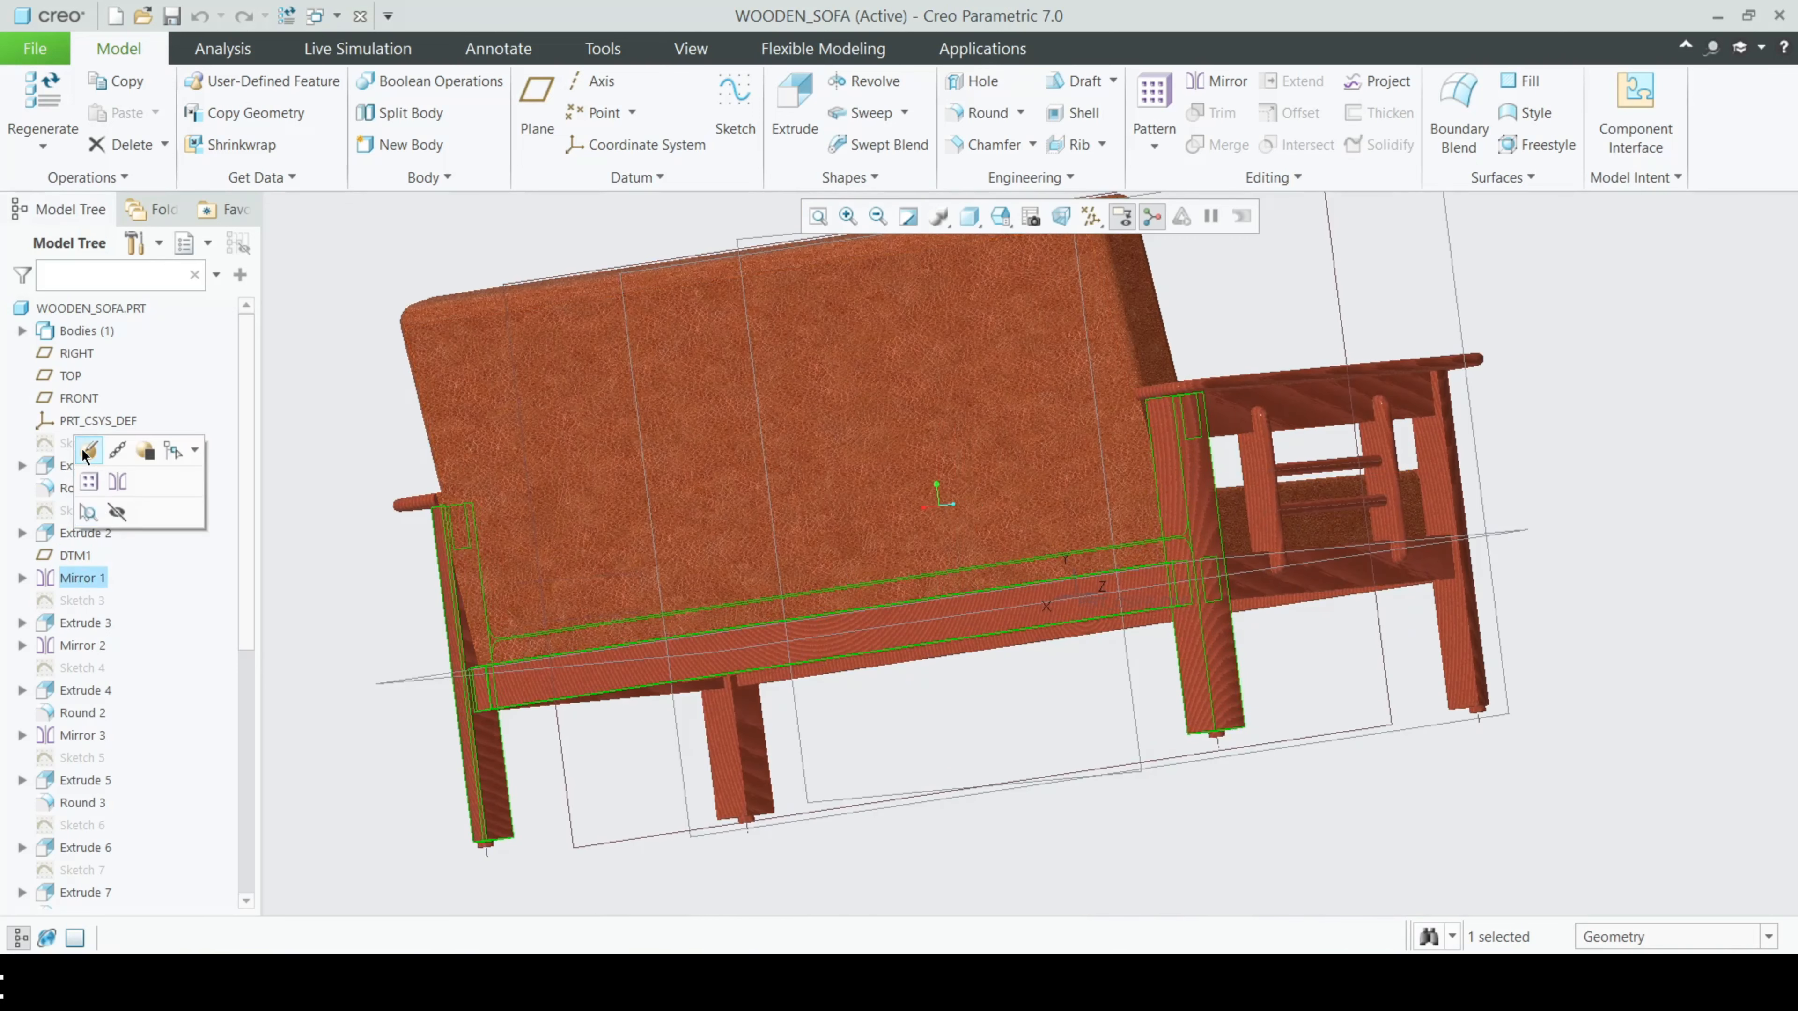
pyautogui.click(84, 455)
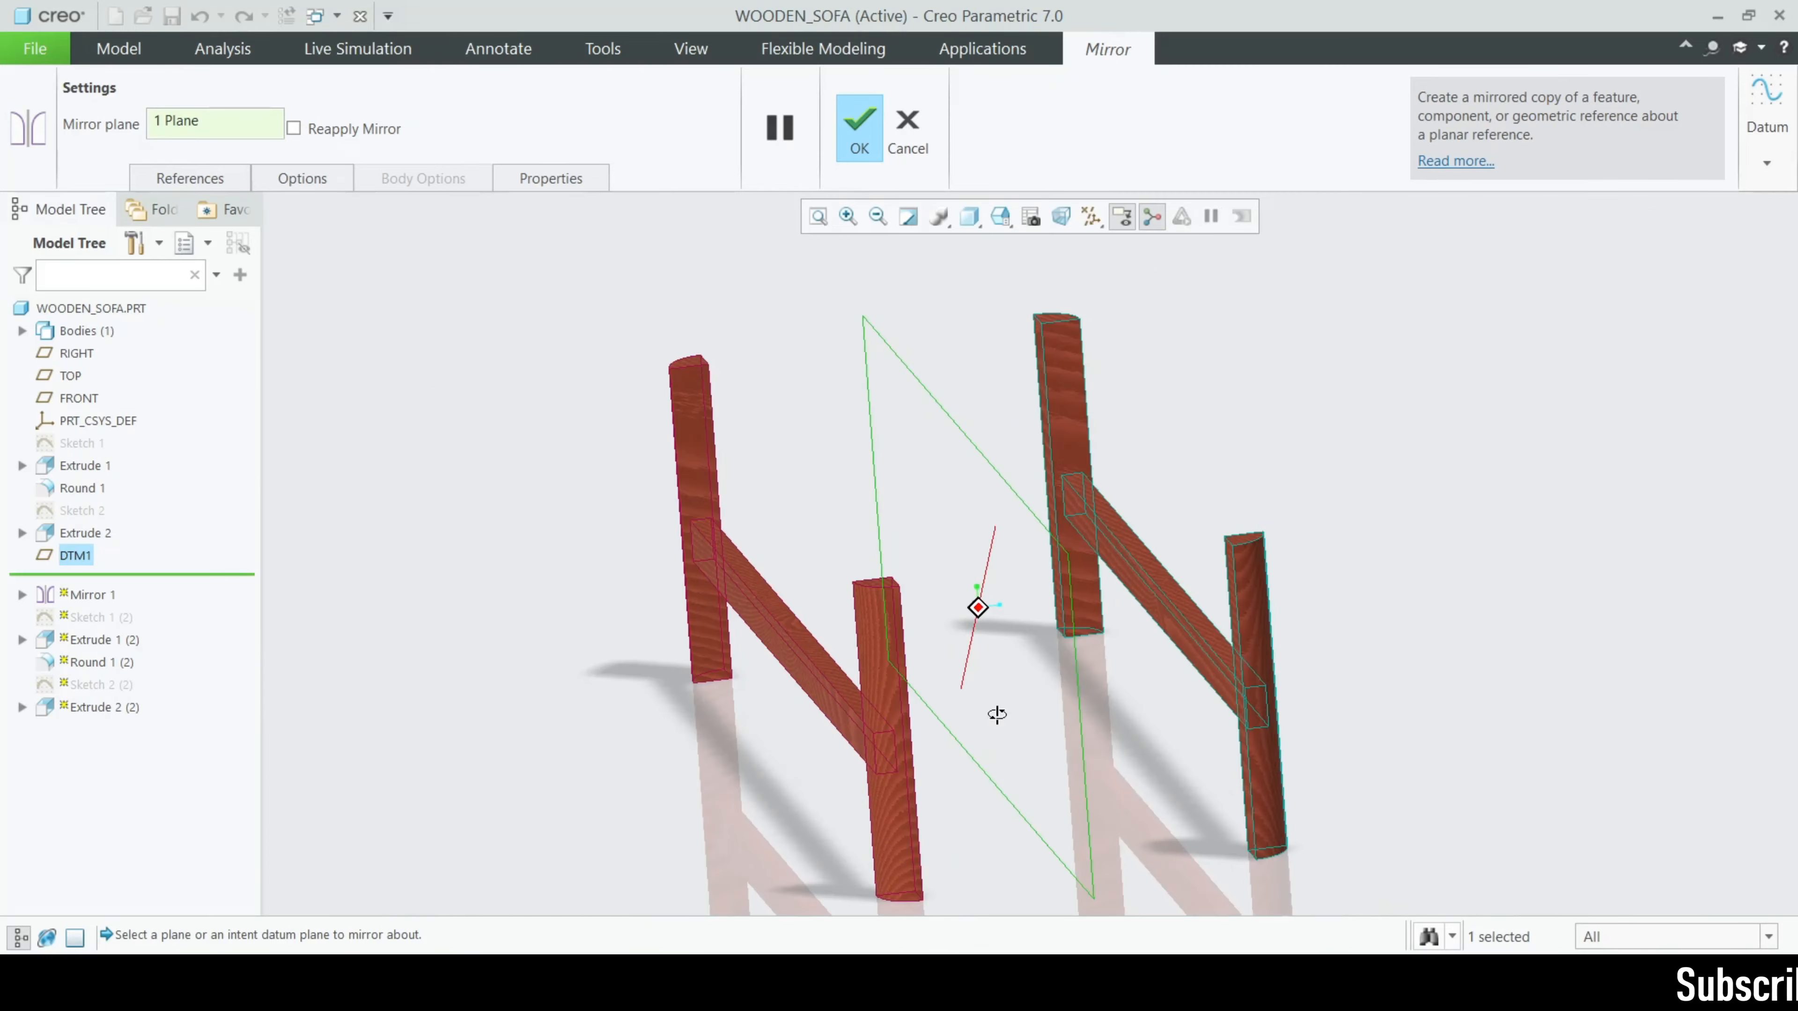
pyautogui.click(920, 138)
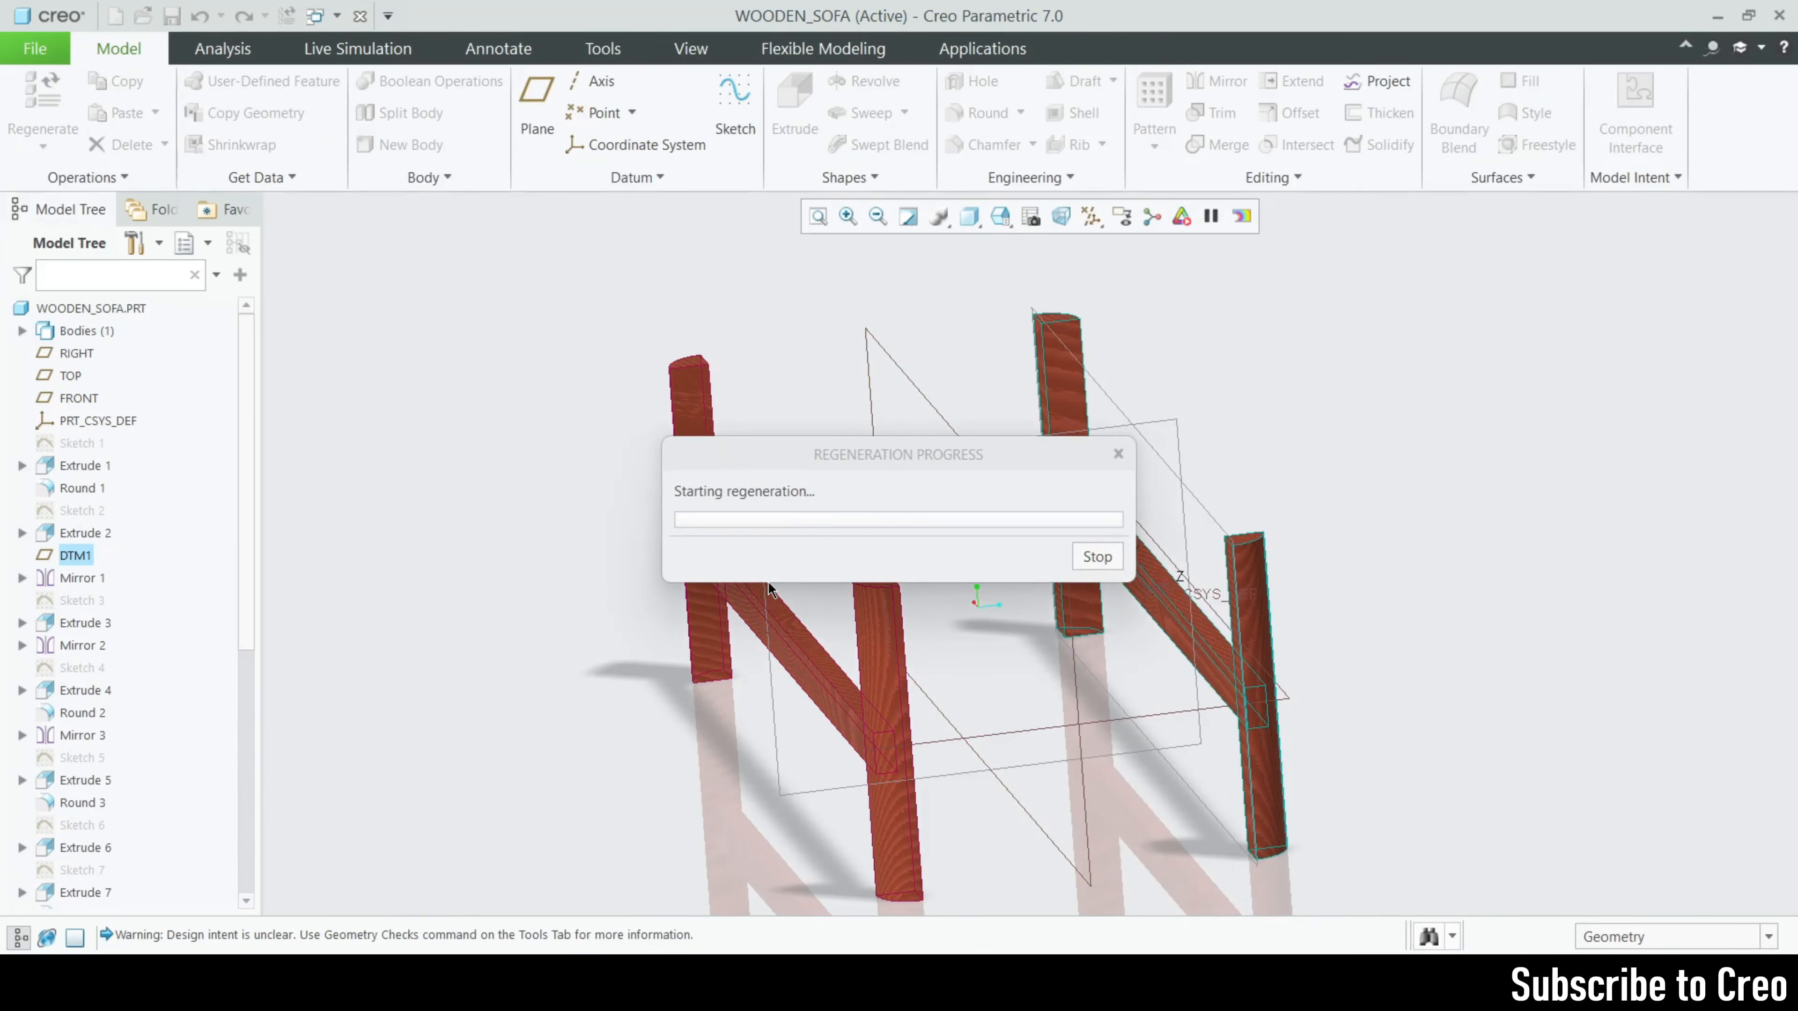
# - Open Sketch 3 for editing, orient the view to its sketch plane and examine the side rail profile on the leg
pyautogui.click(71, 601)
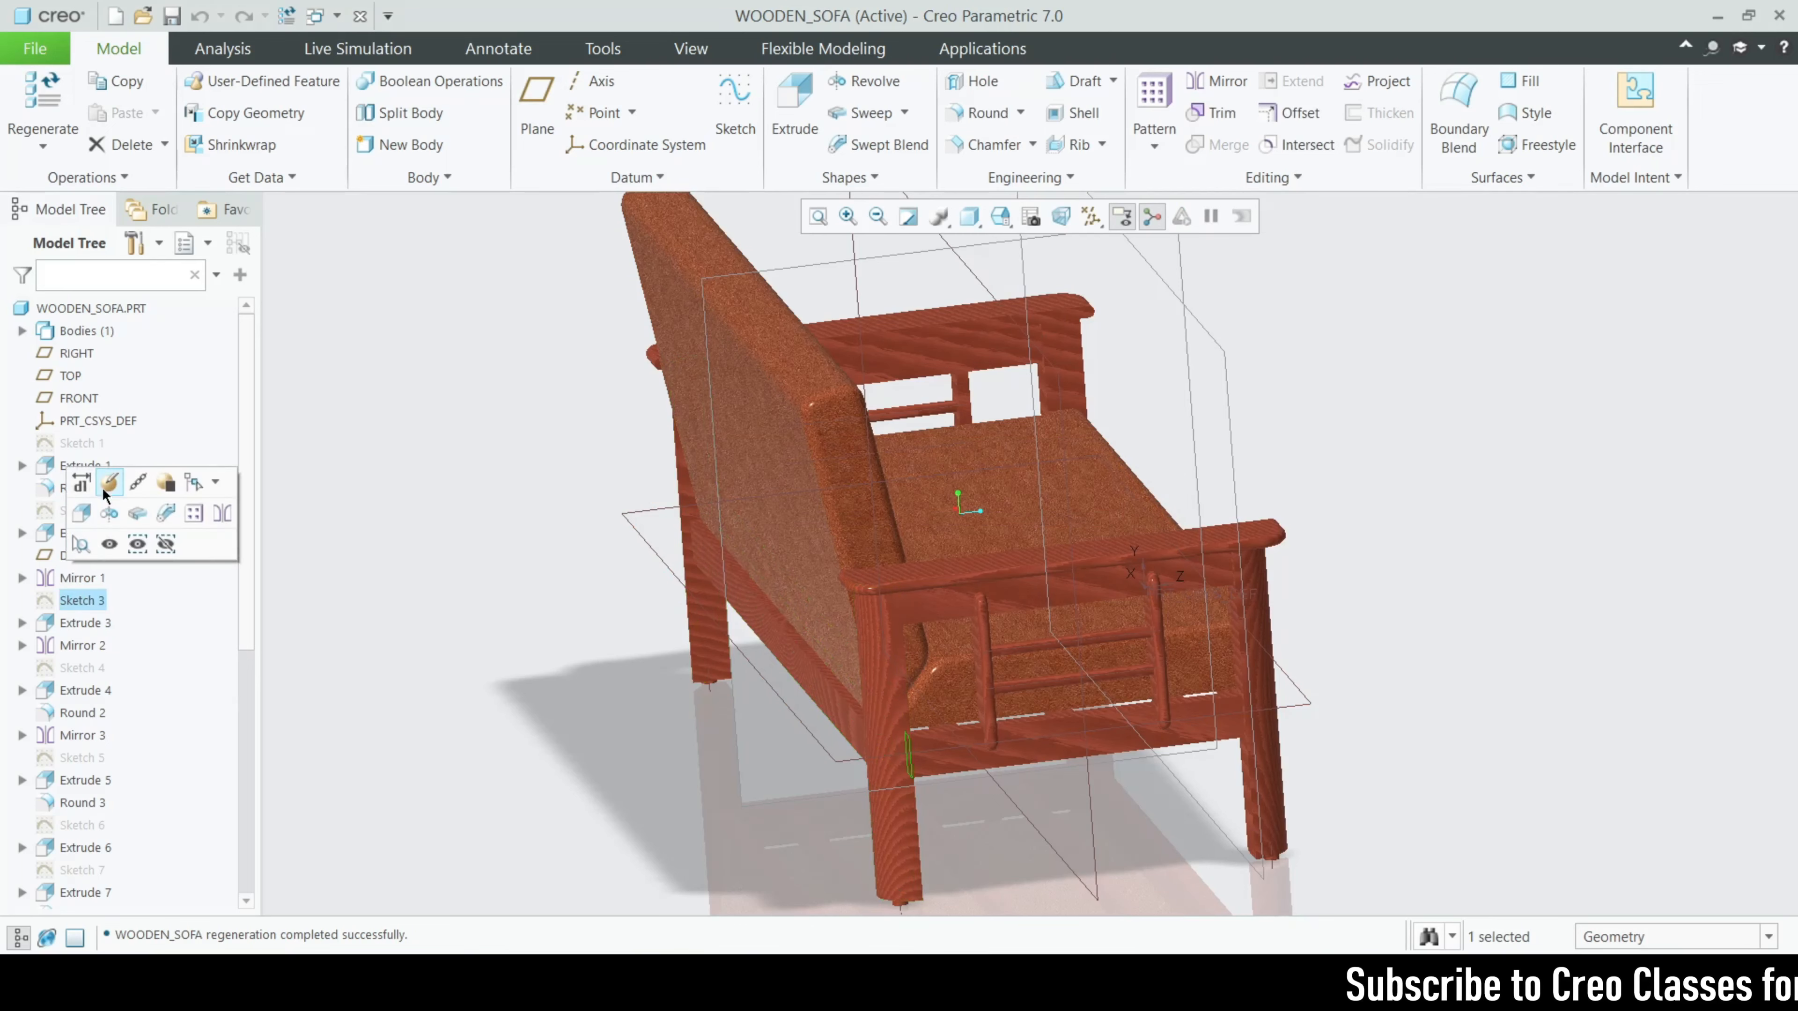
pyautogui.click(109, 484)
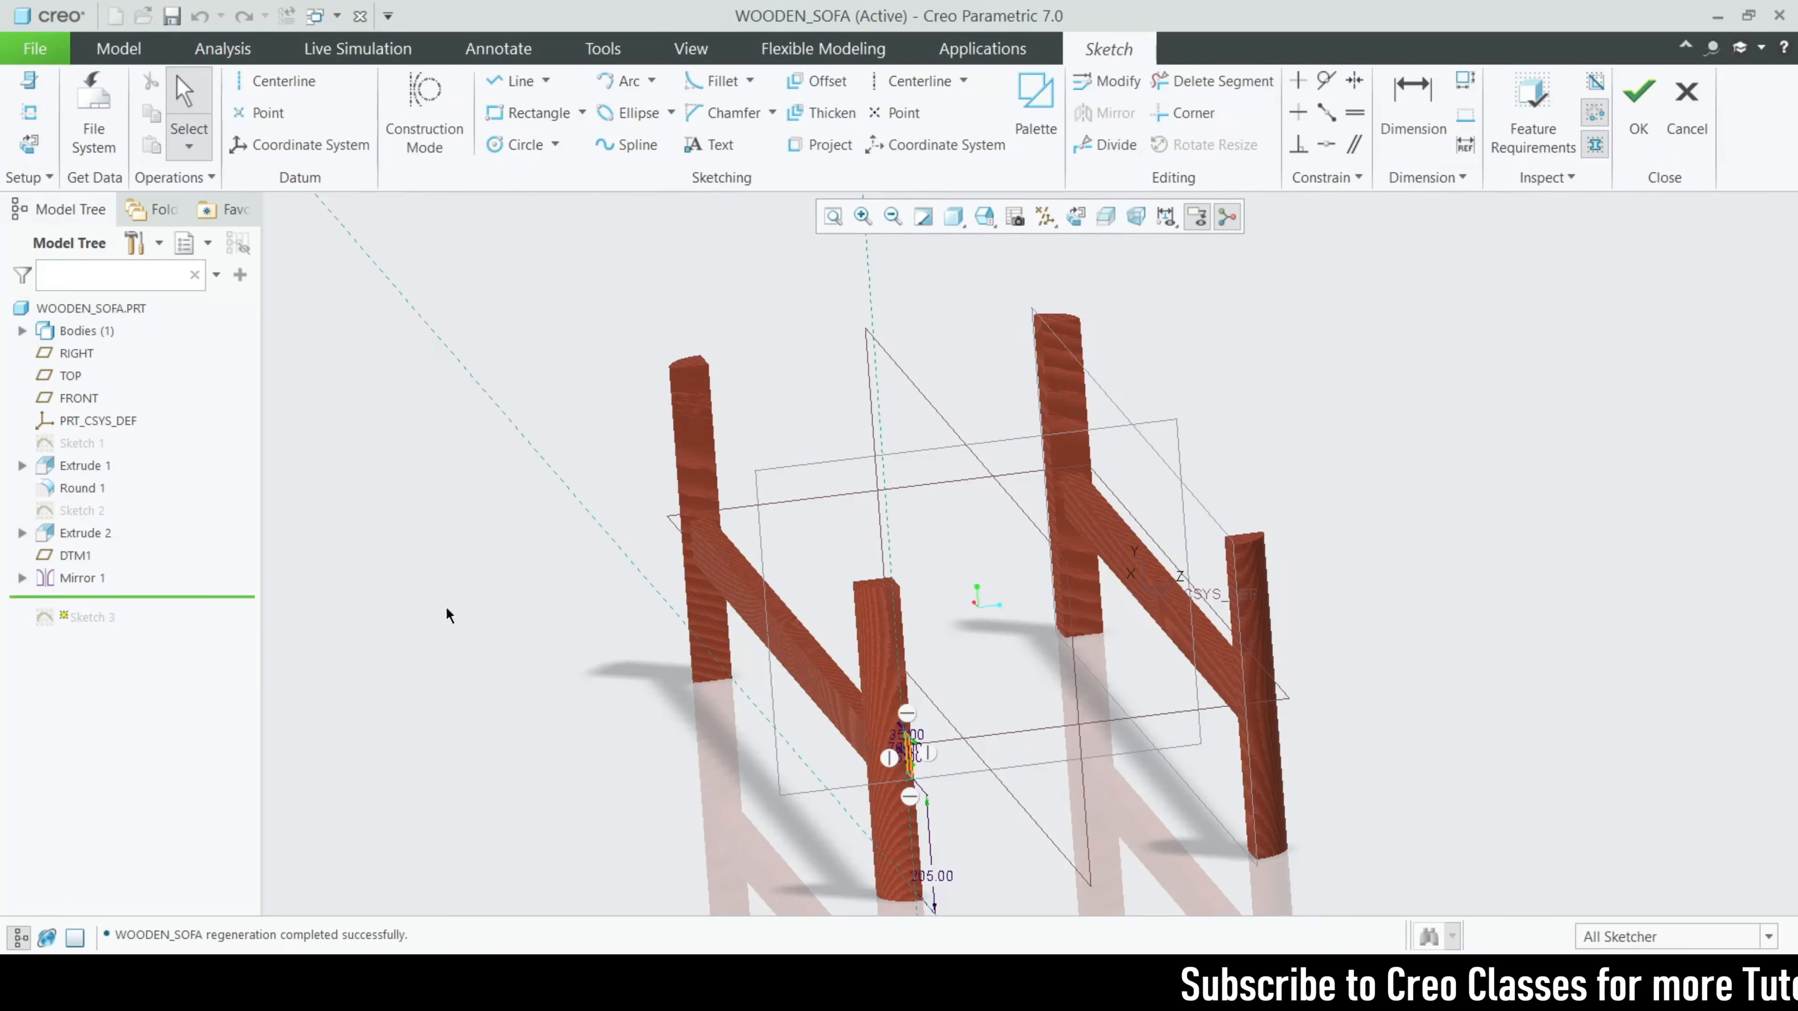
pyautogui.scroll(5, 569, 613)
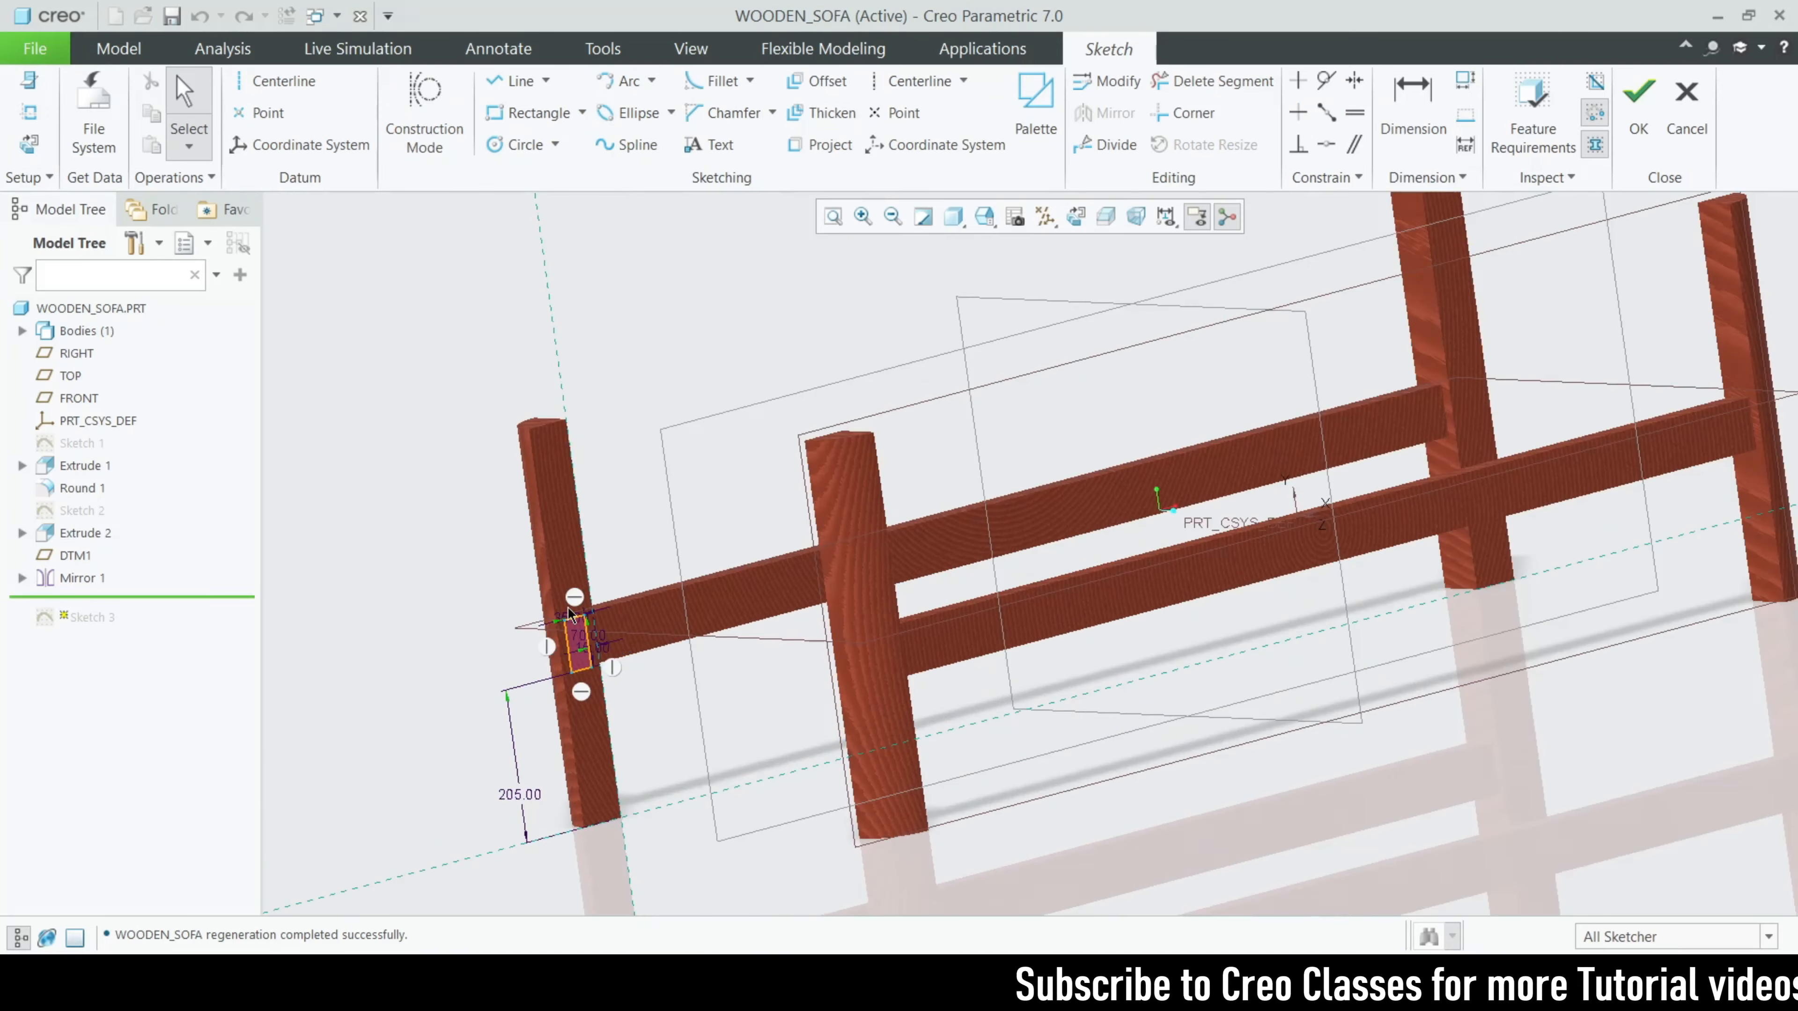
pyautogui.click(1075, 216)
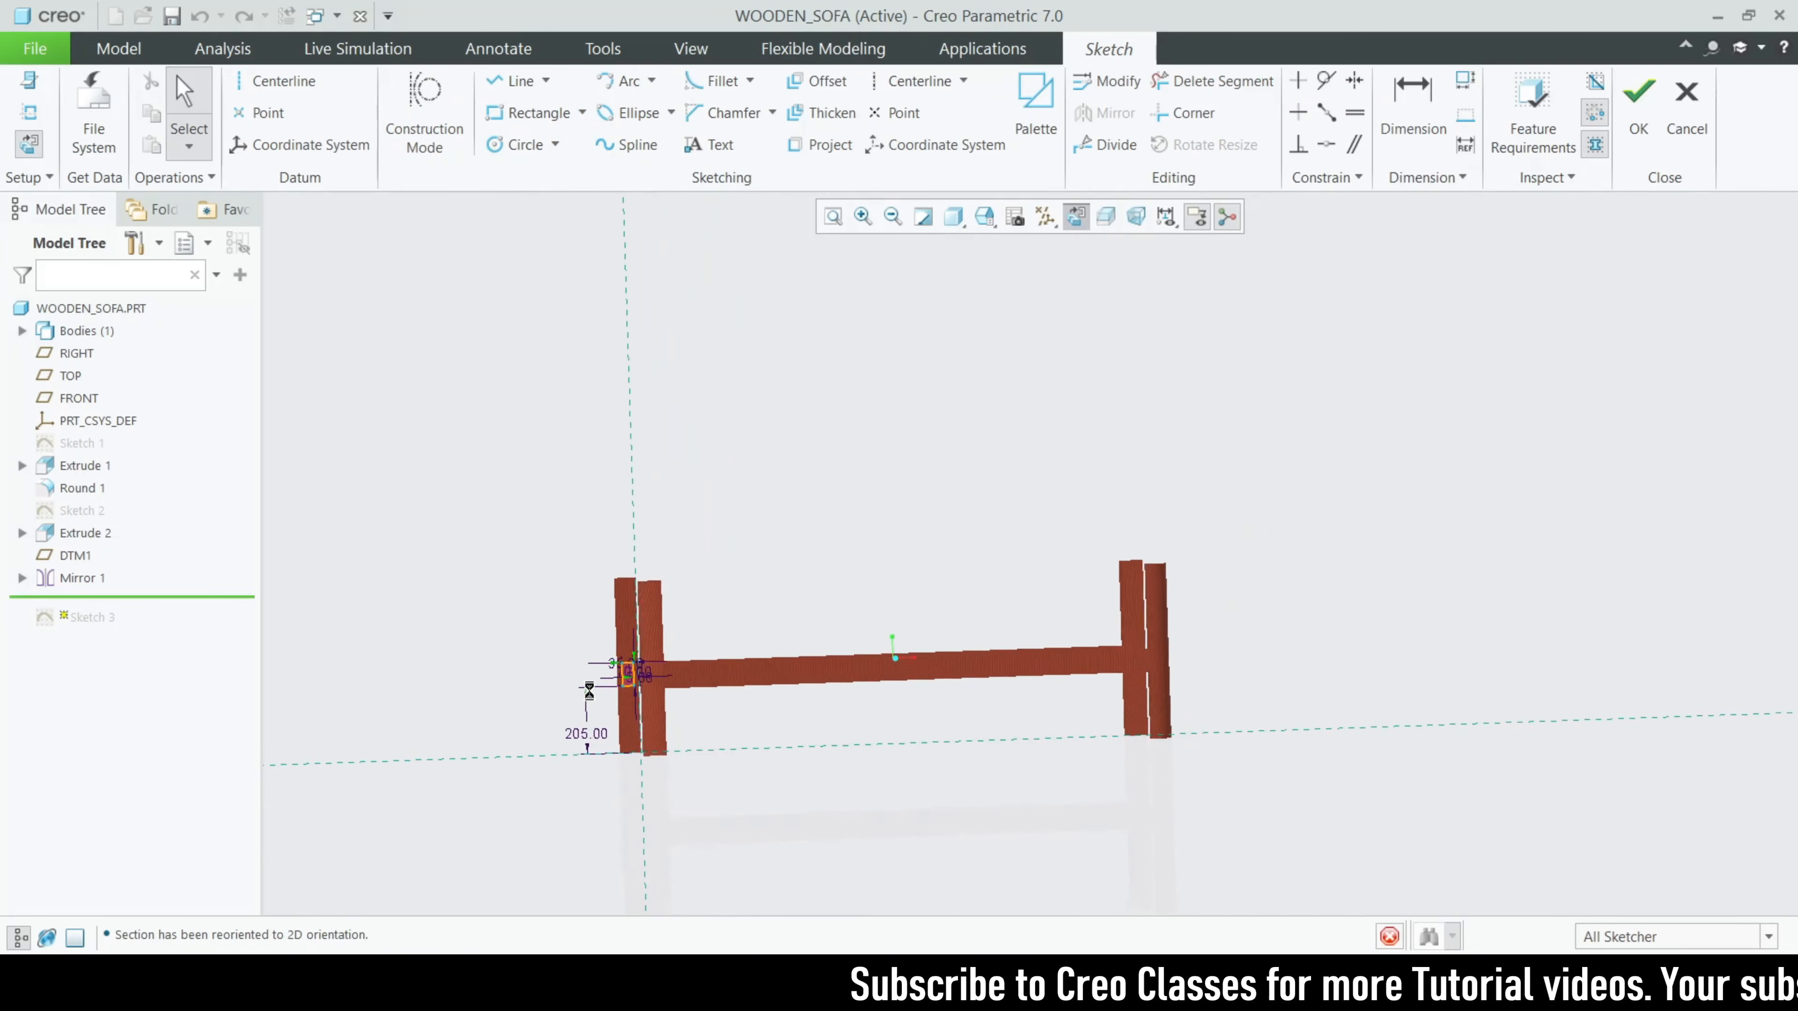
pyautogui.scroll(6, 575, 687)
pyautogui.scroll(-4, 759, 530)
pyautogui.scroll(5, 772, 536)
pyautogui.scroll(-4, 727, 602)
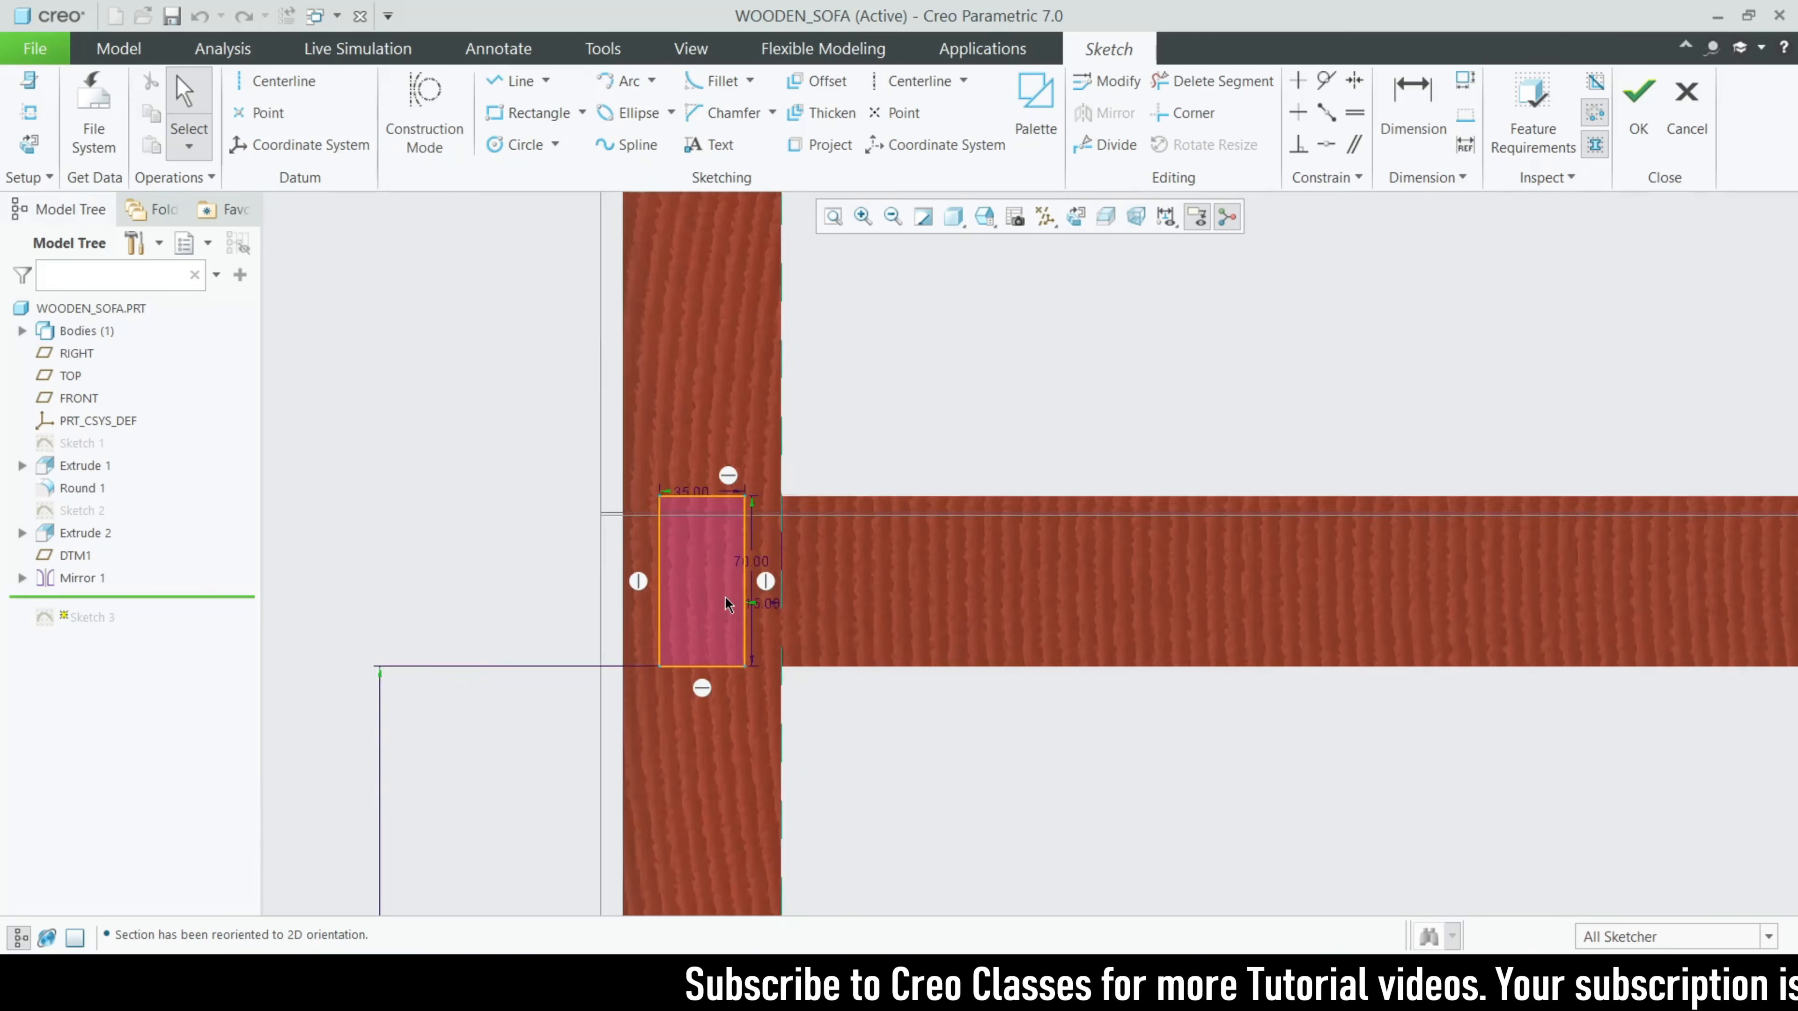
# - Move Sketch 3's width and offset dimensions clear of the profile to read its positioning, and quit the sketch without saving
pyautogui.moveTo(691, 467); pyautogui.dragTo(698, 417)
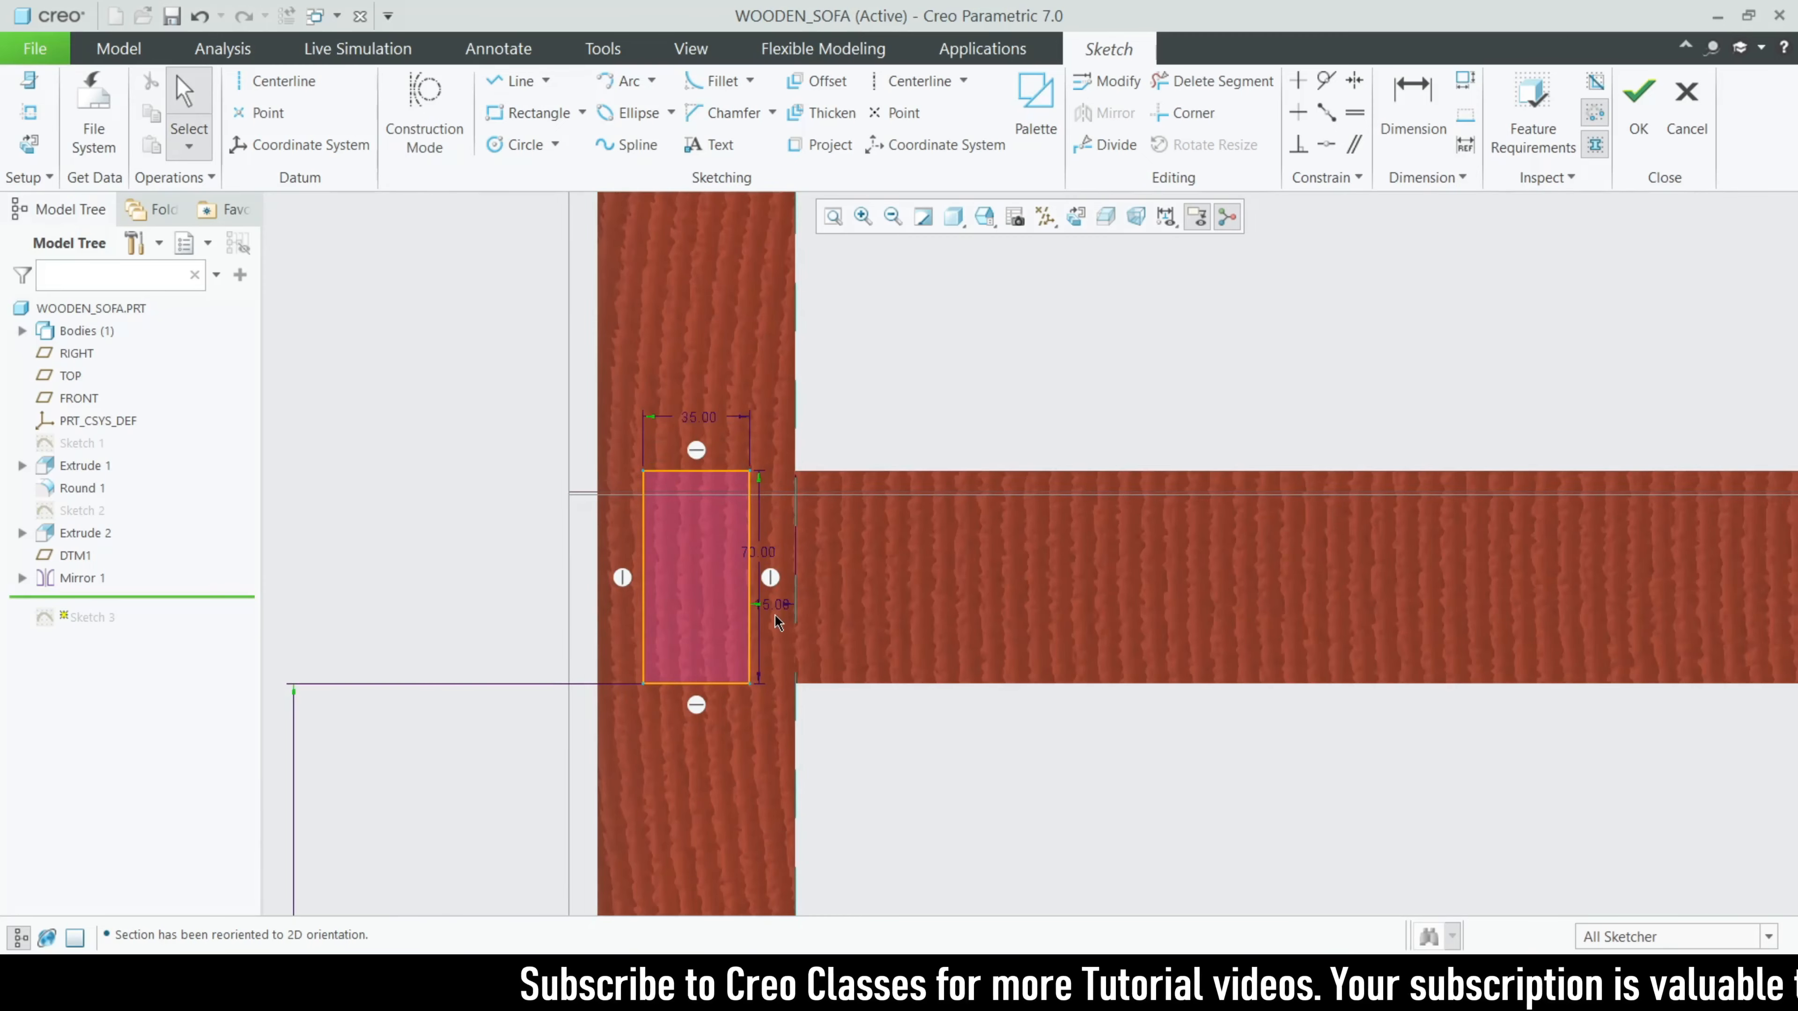
pyautogui.moveTo(779, 607)
pyautogui.mouseDown()
pyautogui.moveTo(828, 717)
pyautogui.moveTo(860, 723)
pyautogui.mouseUp()
pyautogui.scroll(5, 904, 571)
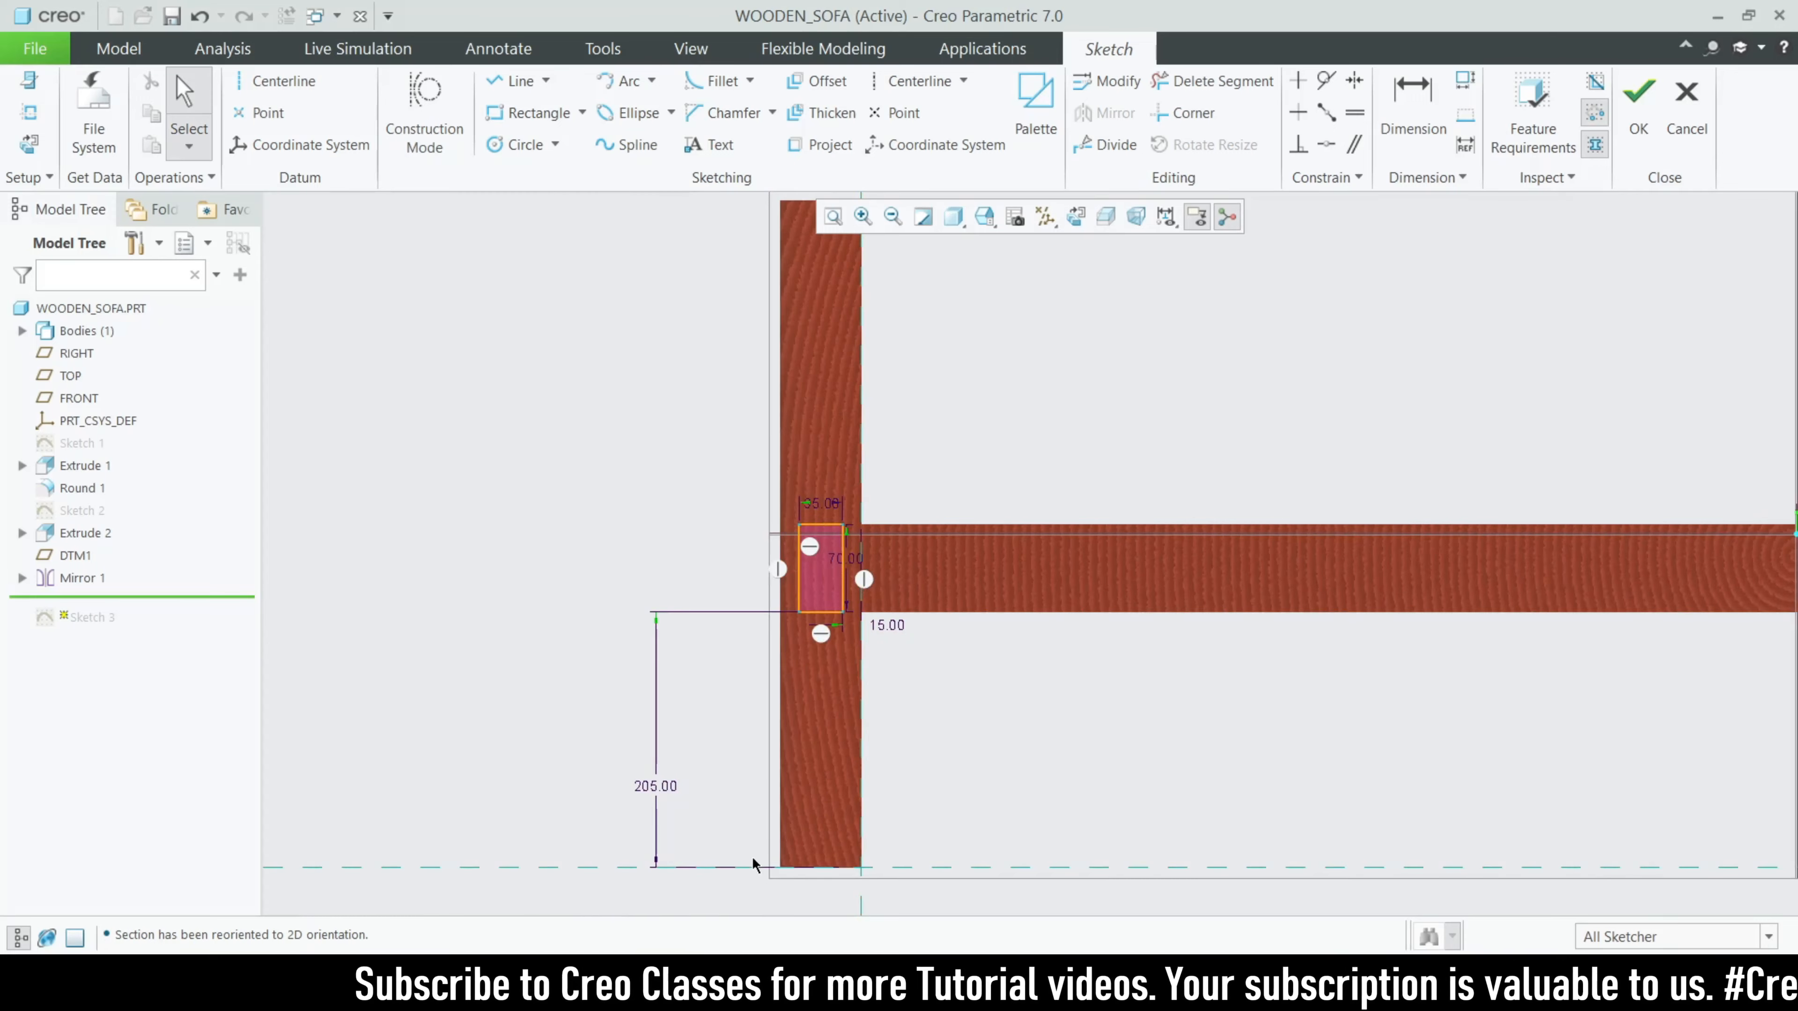
pyautogui.scroll(5, 1126, 496)
pyautogui.scroll(-5, 807, 471)
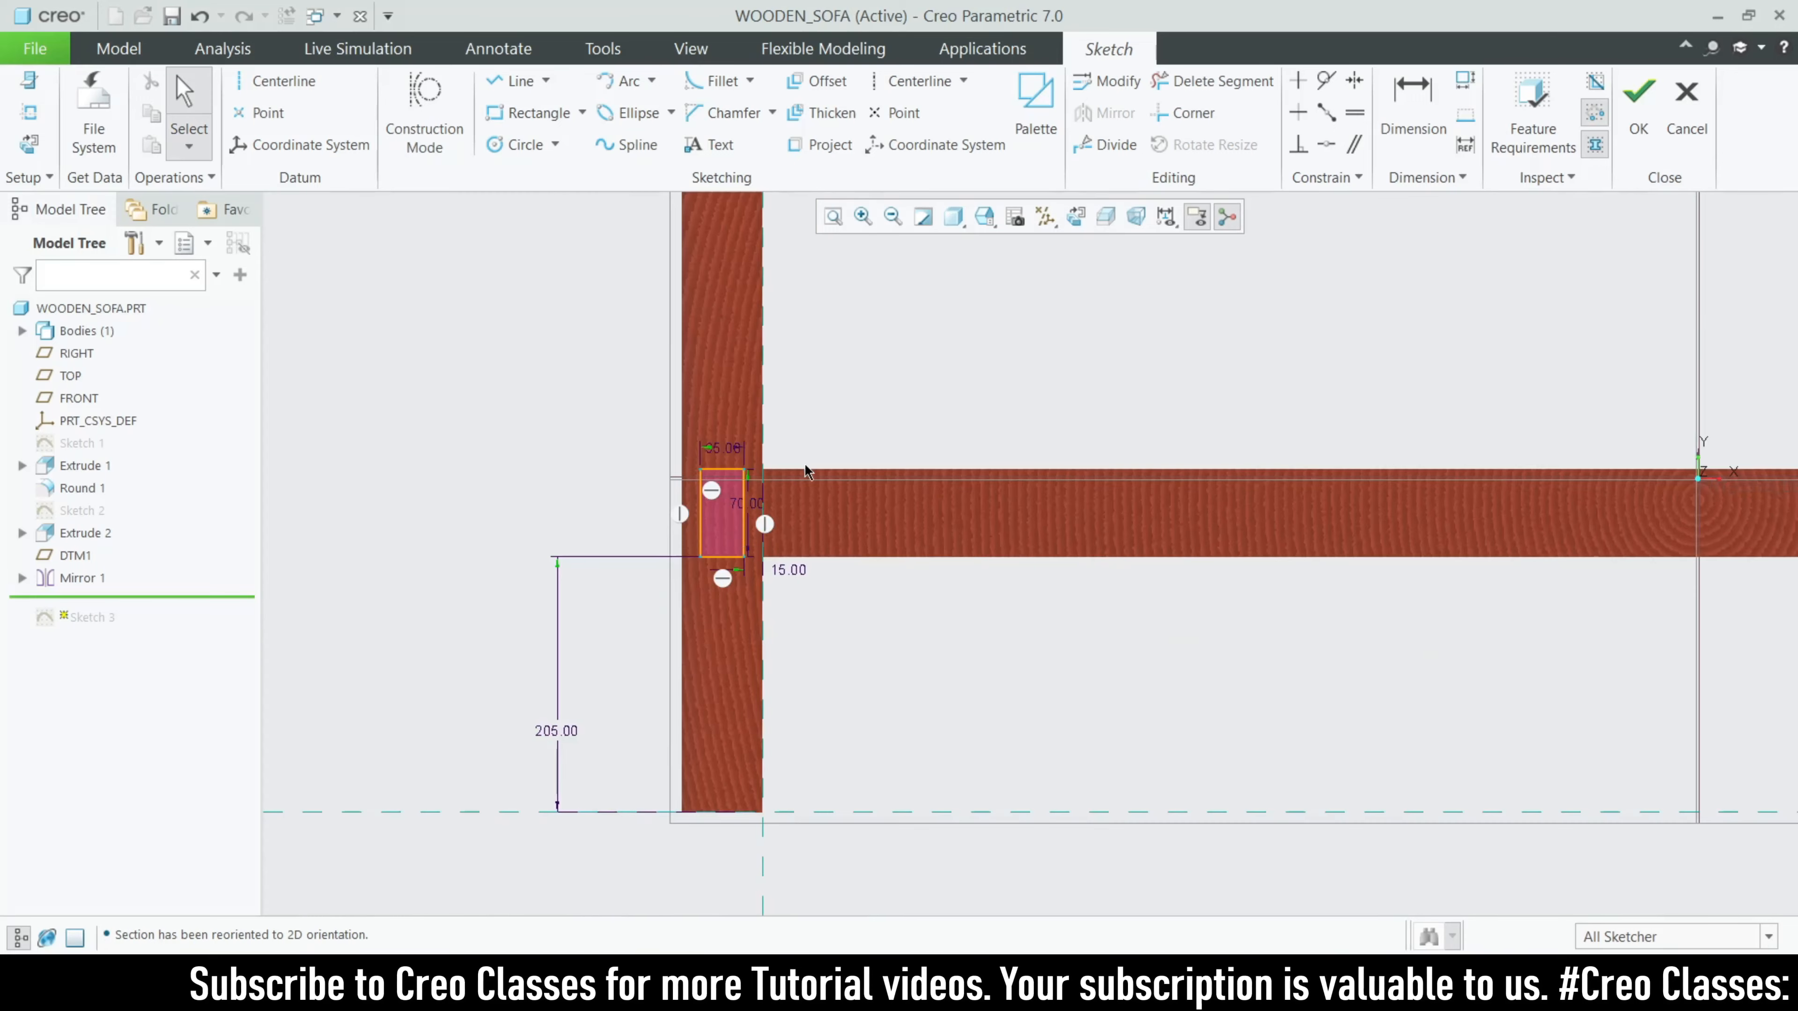
pyautogui.scroll(2, 806, 469)
pyautogui.moveTo(913, 588)
pyautogui.mouseDown(button='middle')
pyautogui.moveTo(1007, 679)
pyautogui.moveTo(1042, 631)
pyautogui.mouseUp(button='middle')
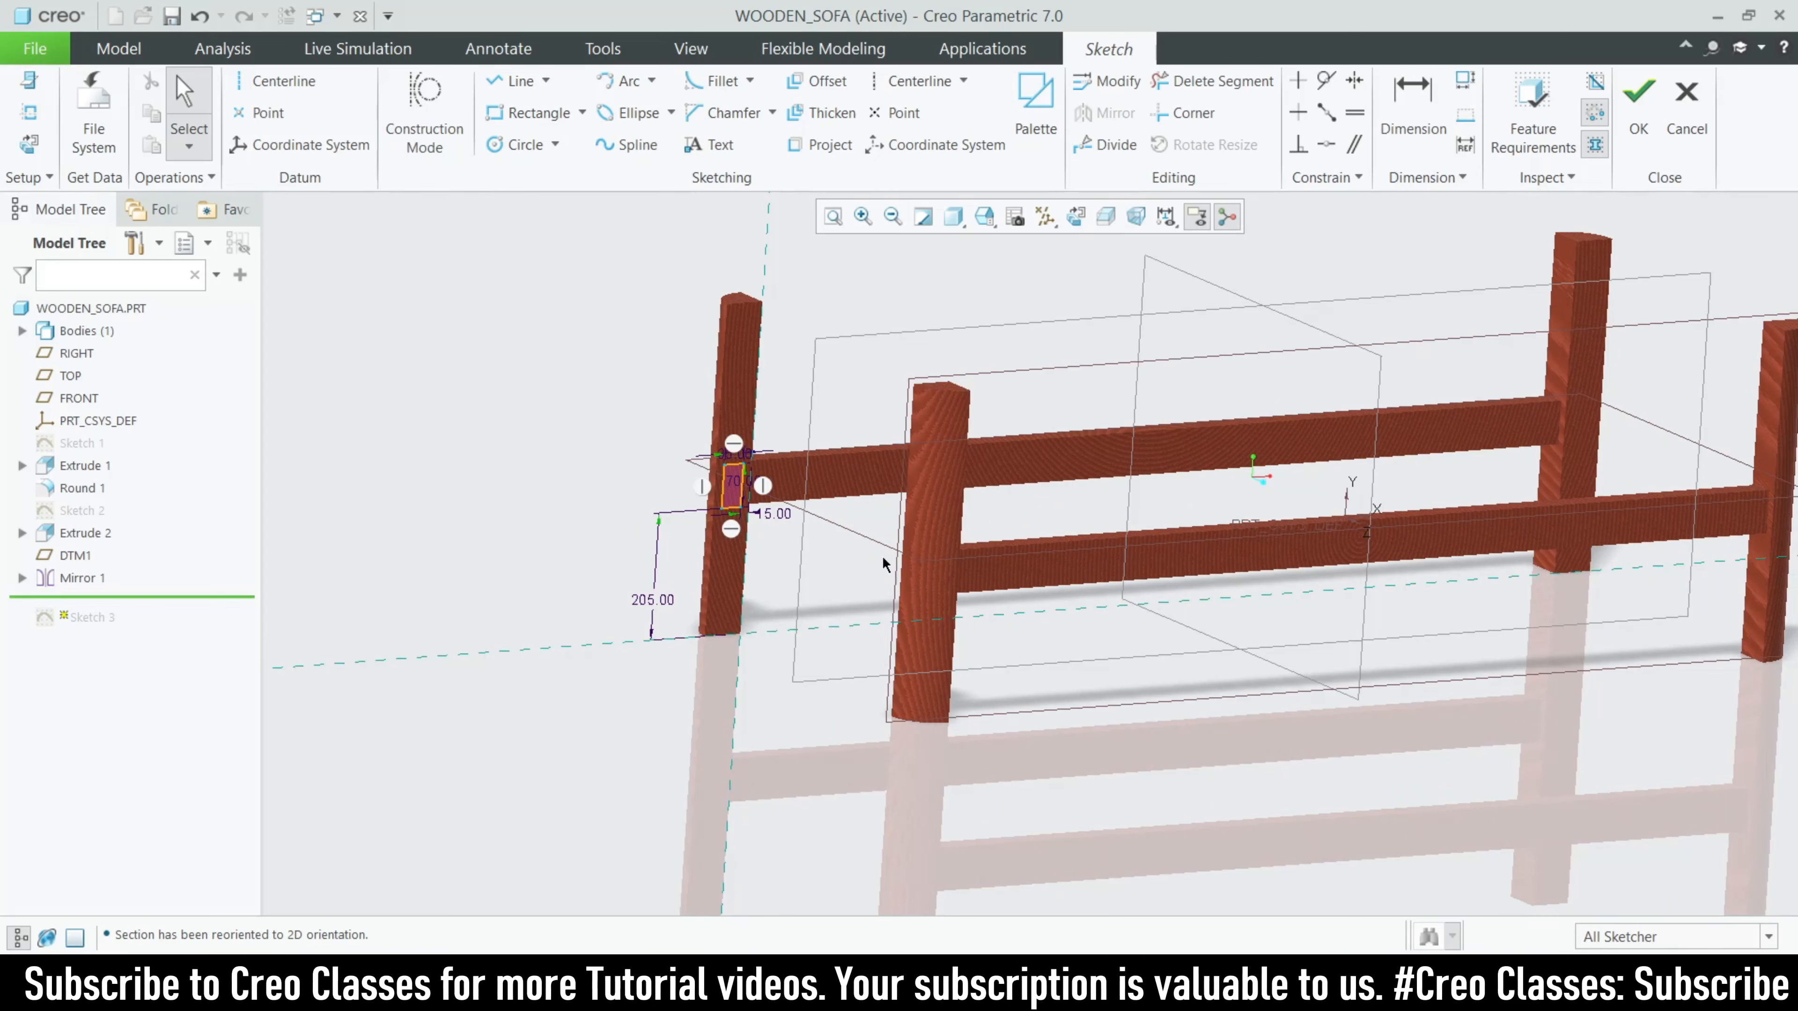
pyautogui.click(1687, 113)
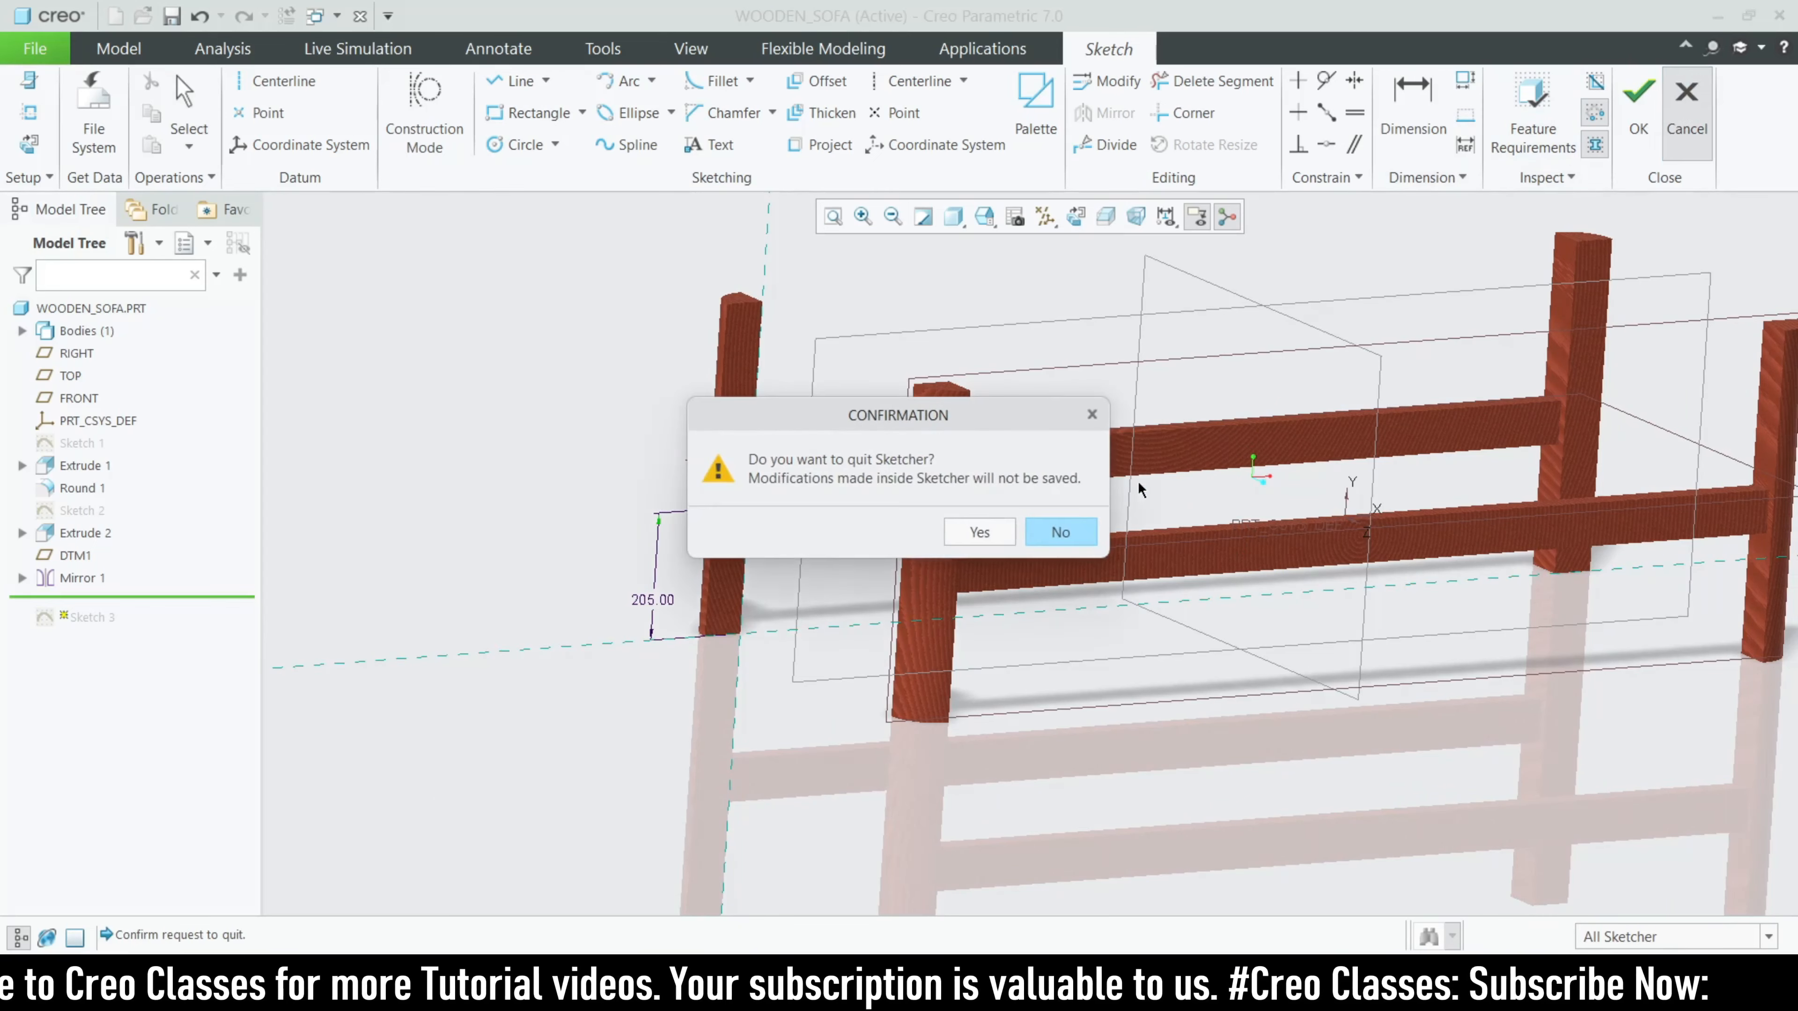
pyautogui.click(979, 532)
# - Highlight Extrude 3 and Mirror 2 to examine the side rail and its mirrored copy
pyautogui.click(69, 626)
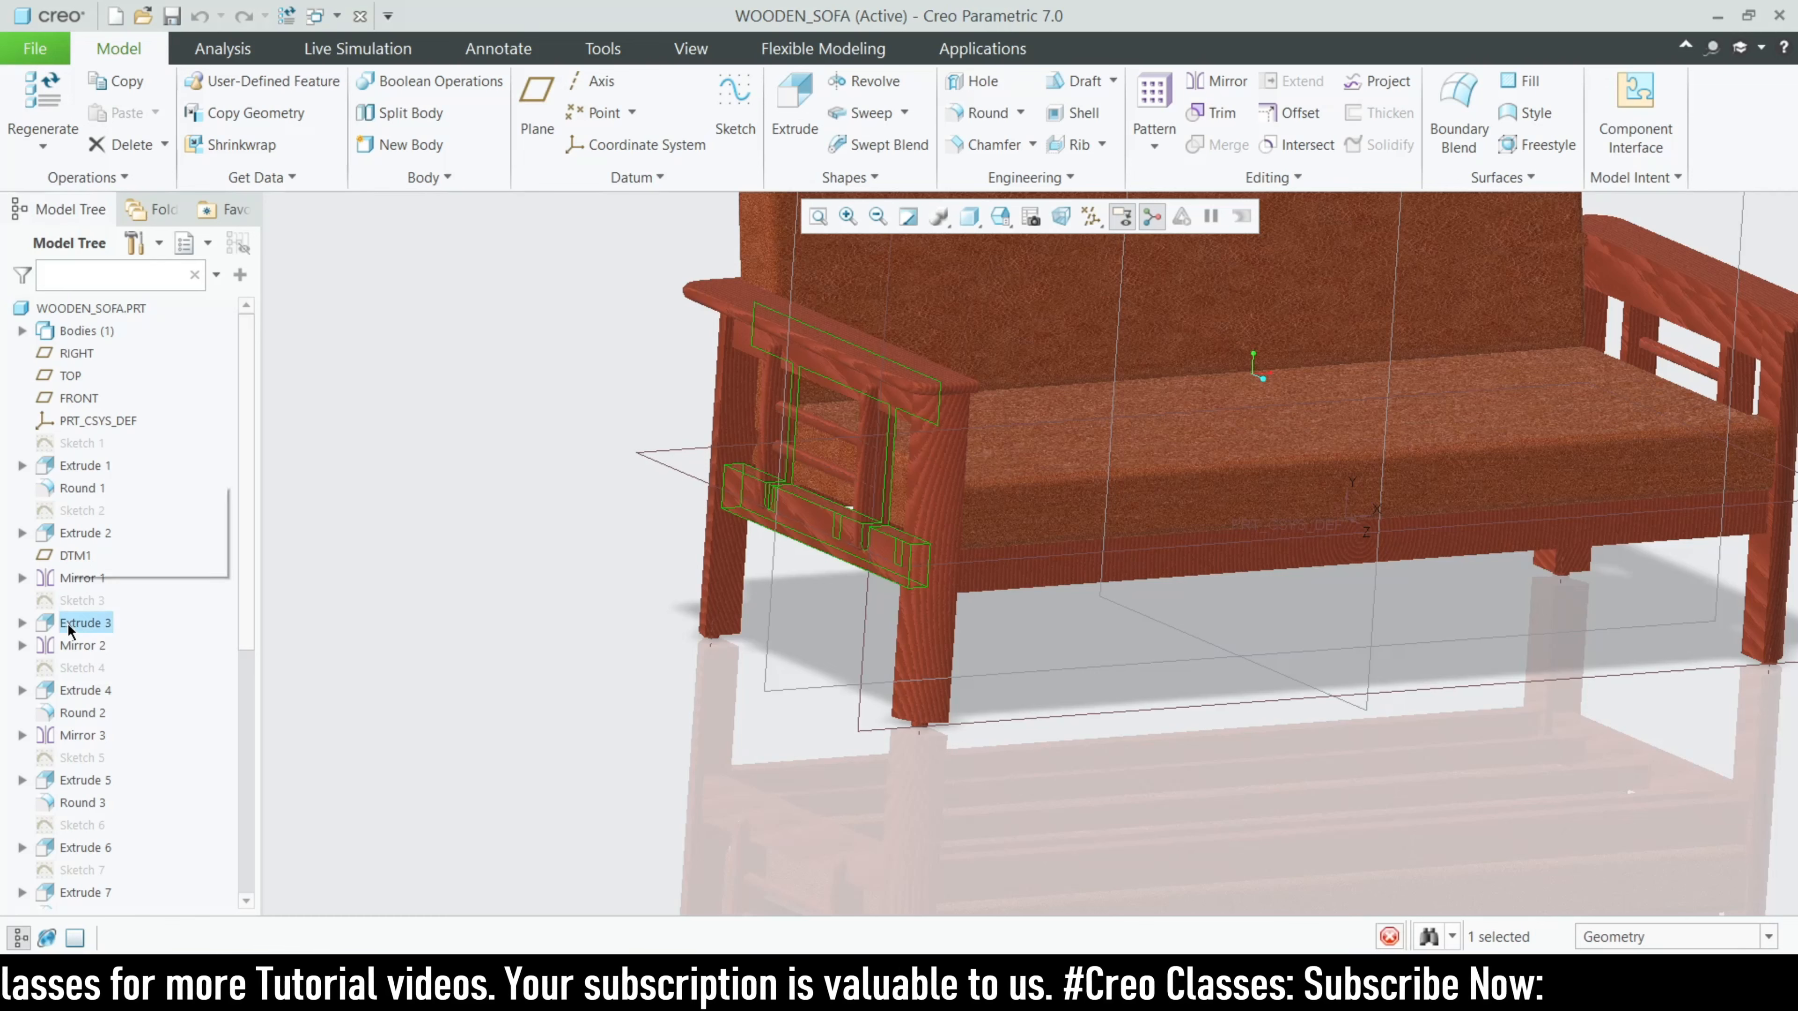
pyautogui.click(81, 645)
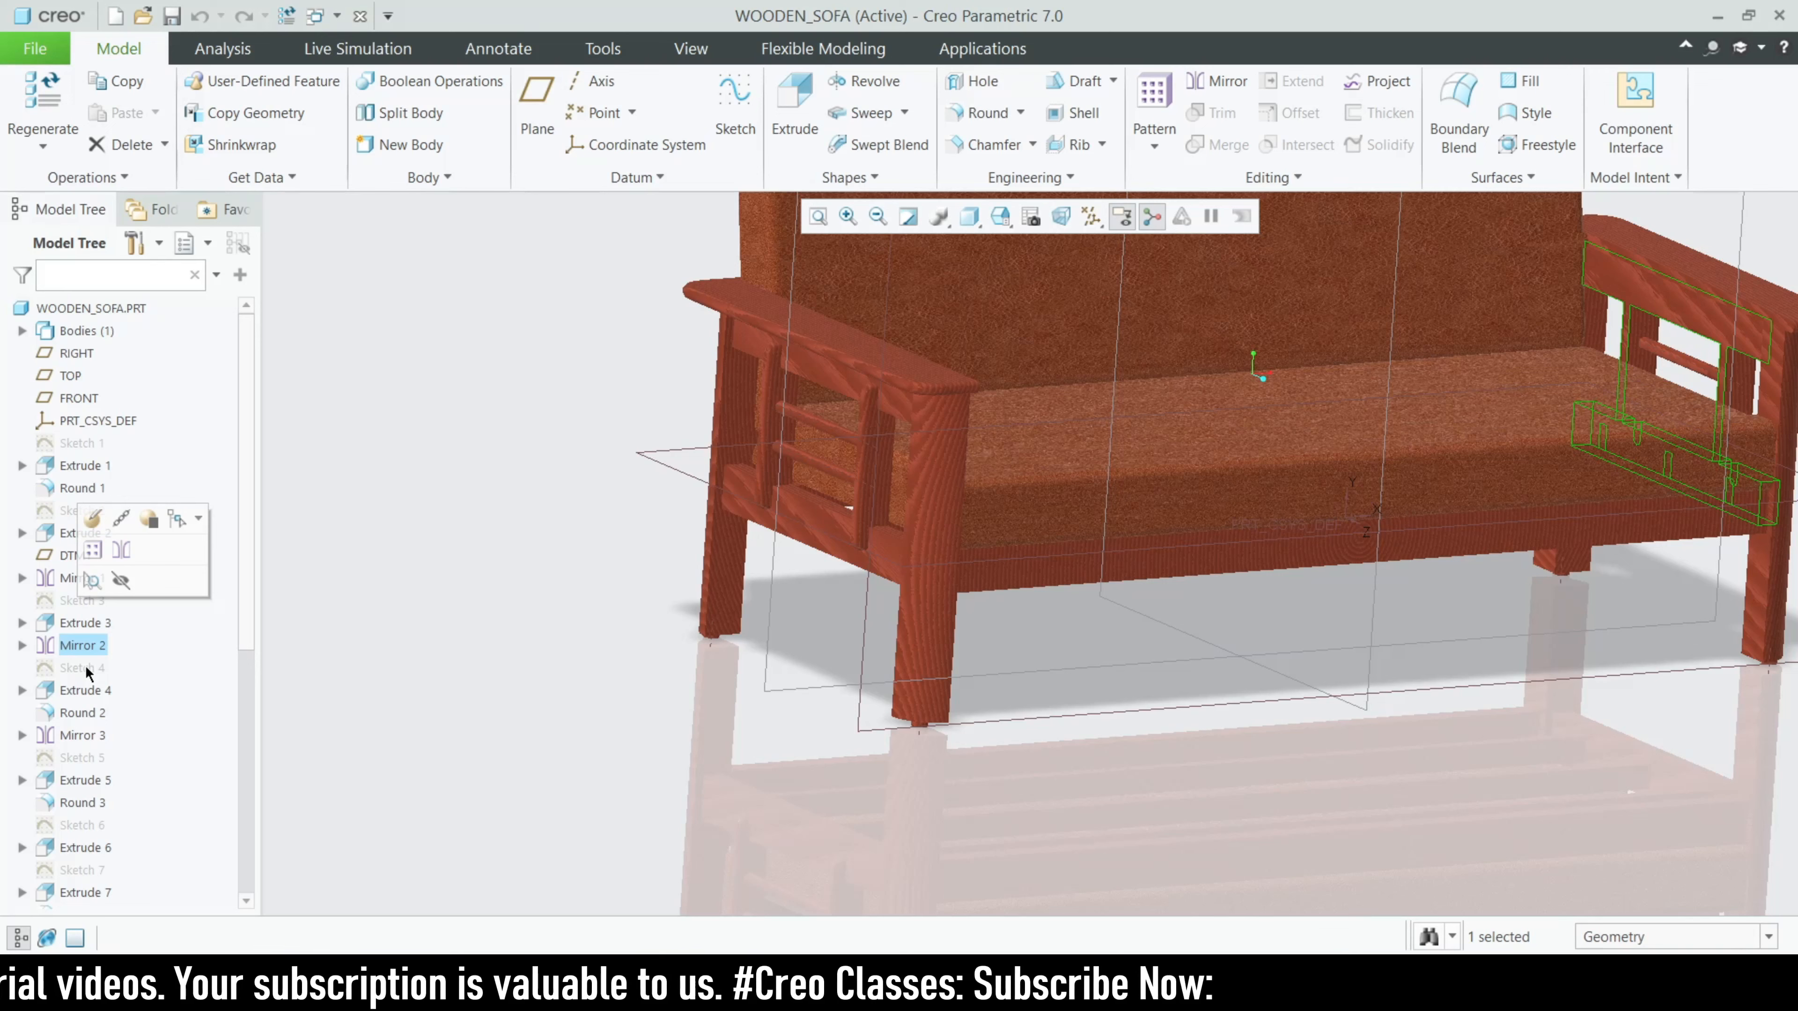
# - Examine the armrest rectangle and its dimensions in Sketch 4 on top of the legs, and quit the sketch without saving
pyautogui.click(83, 668)
pyautogui.click(121, 548)
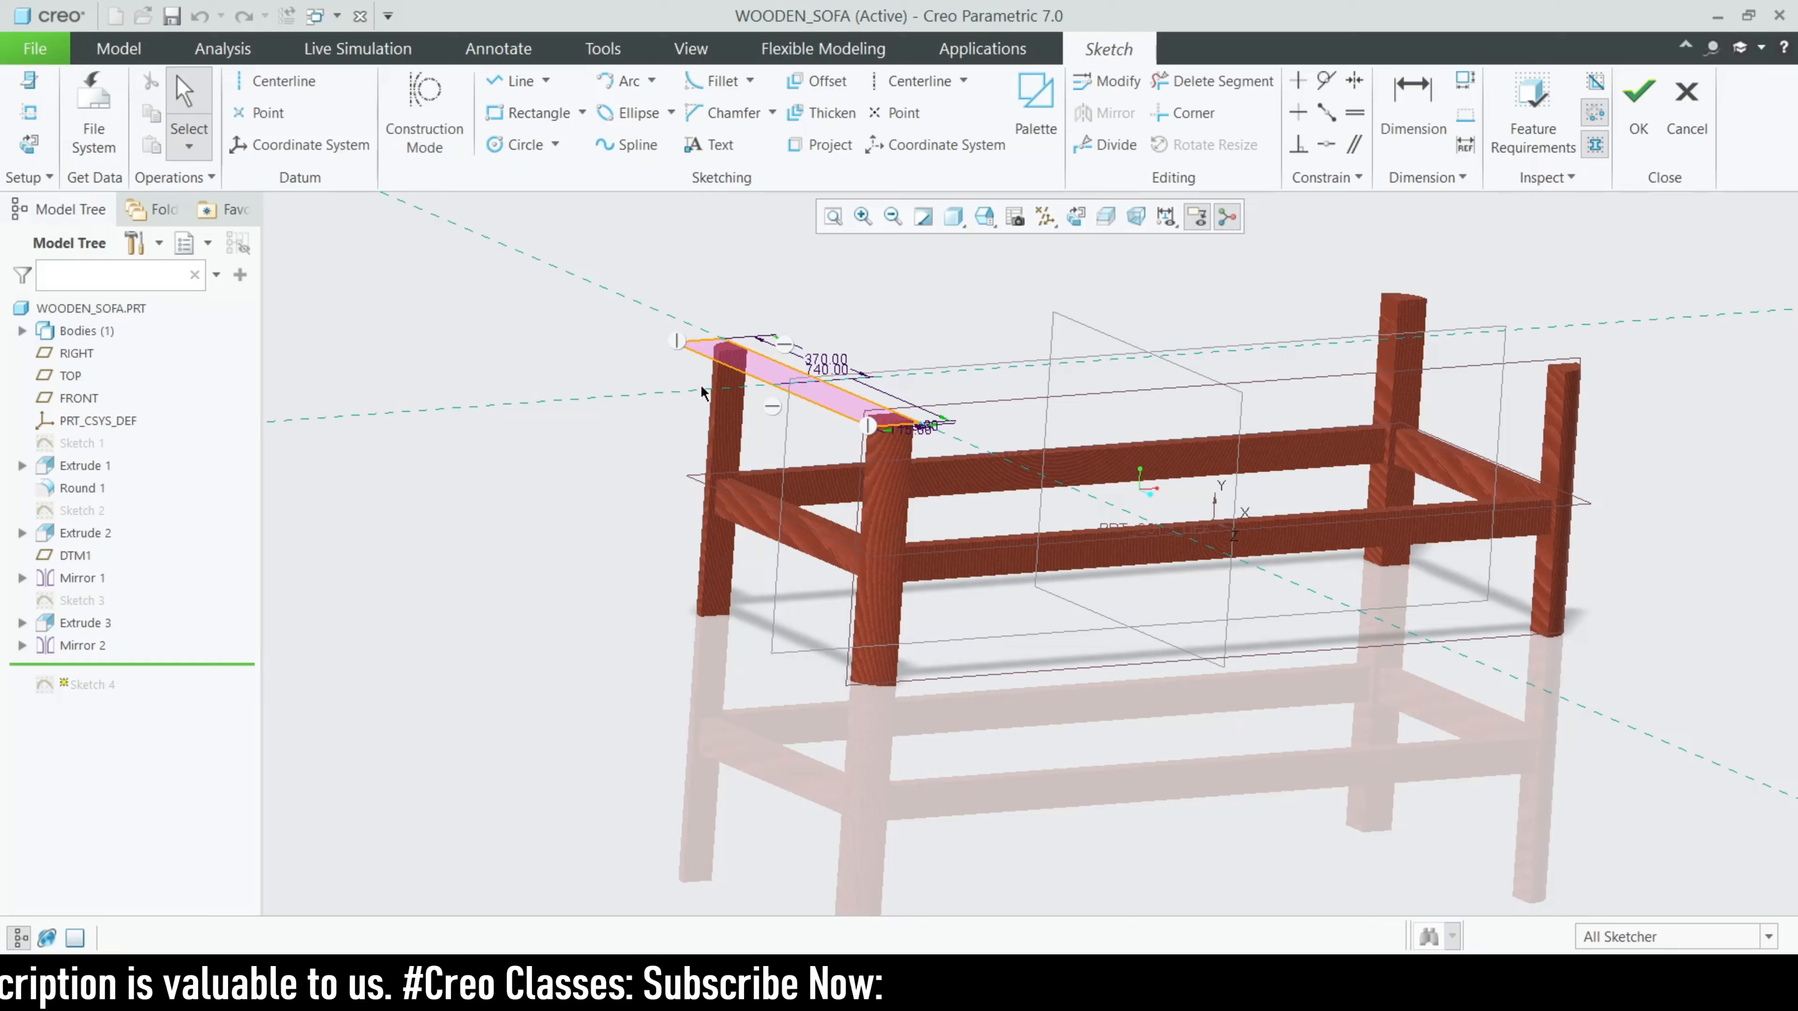
pyautogui.scroll(5, 823, 427)
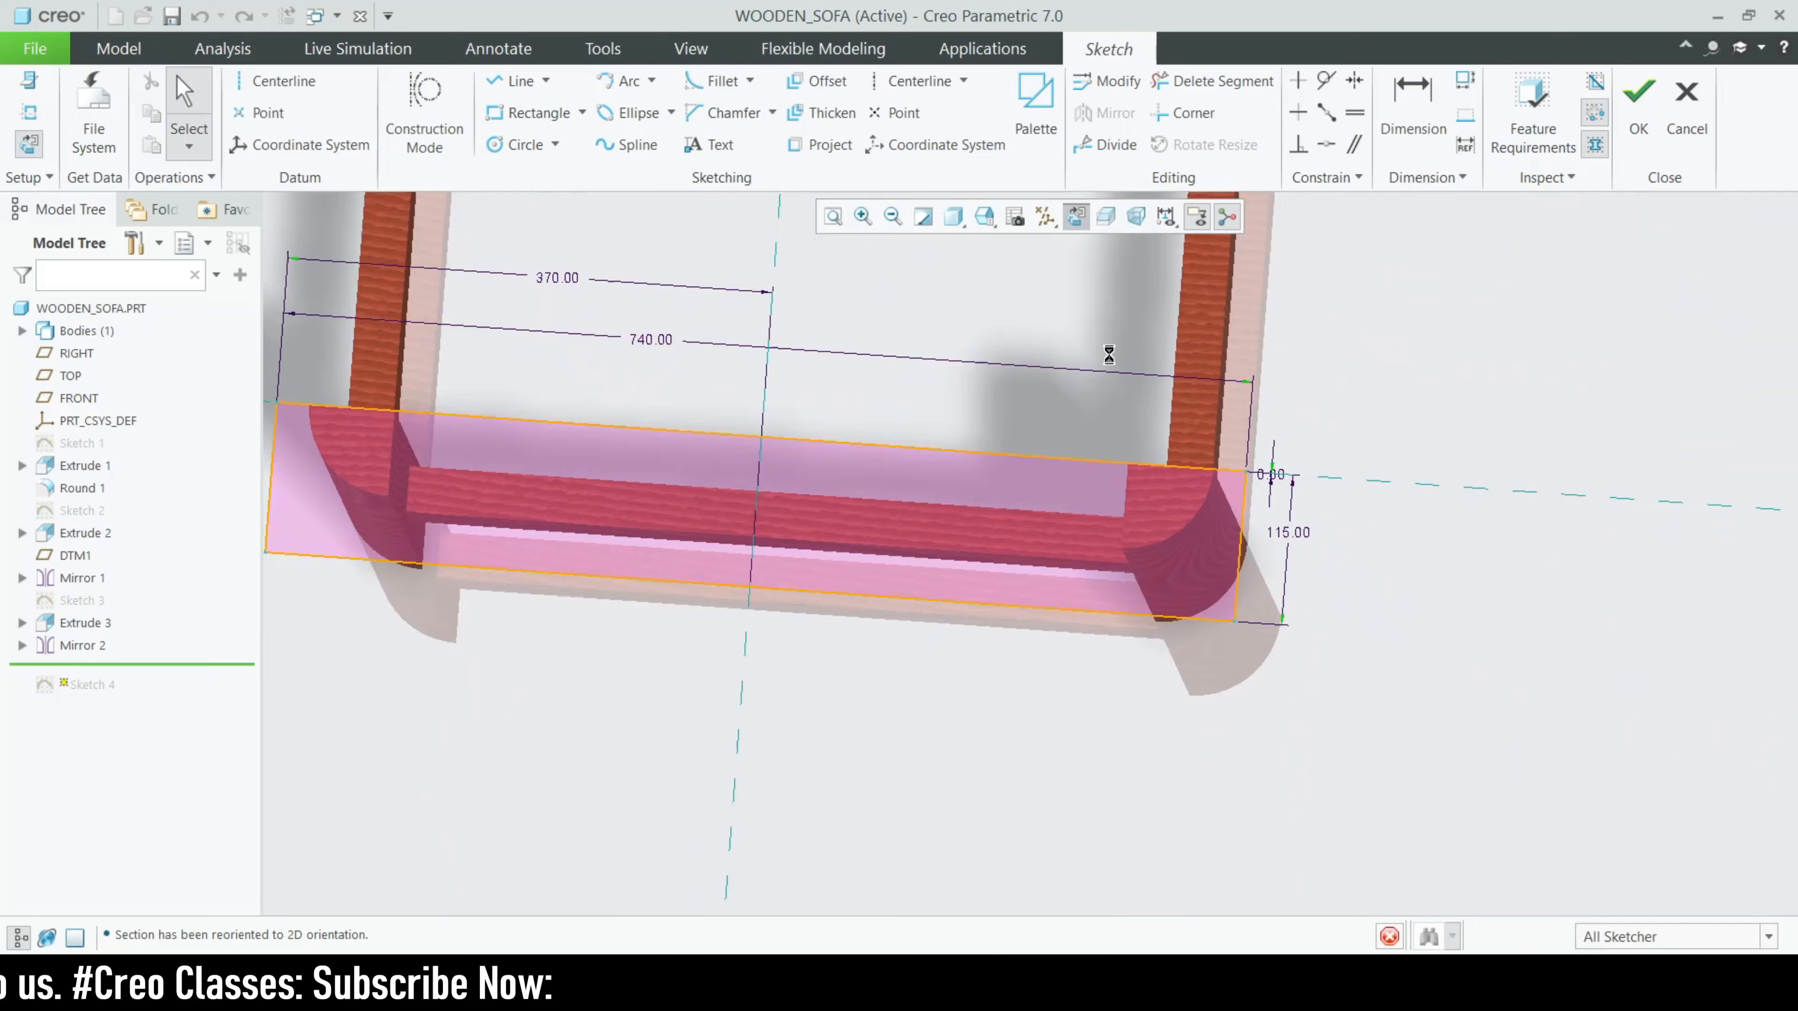
pyautogui.scroll(3, 1216, 383)
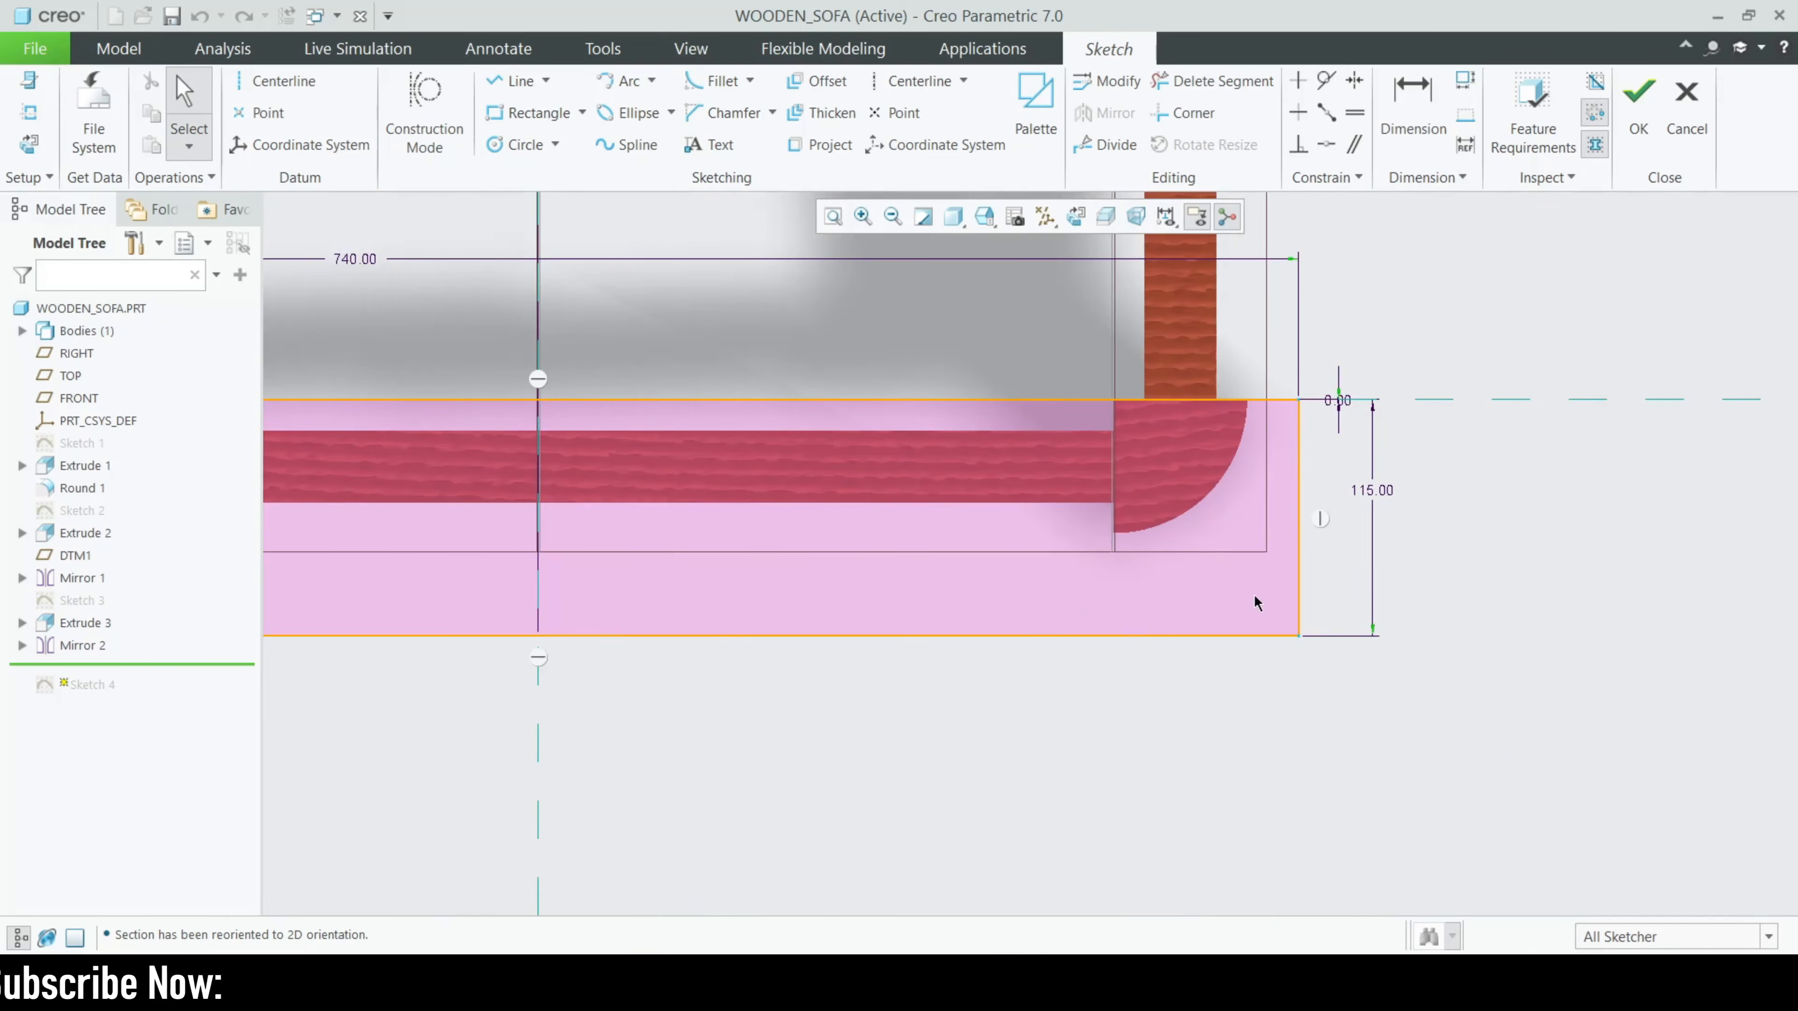
pyautogui.scroll(-3, 1379, 504)
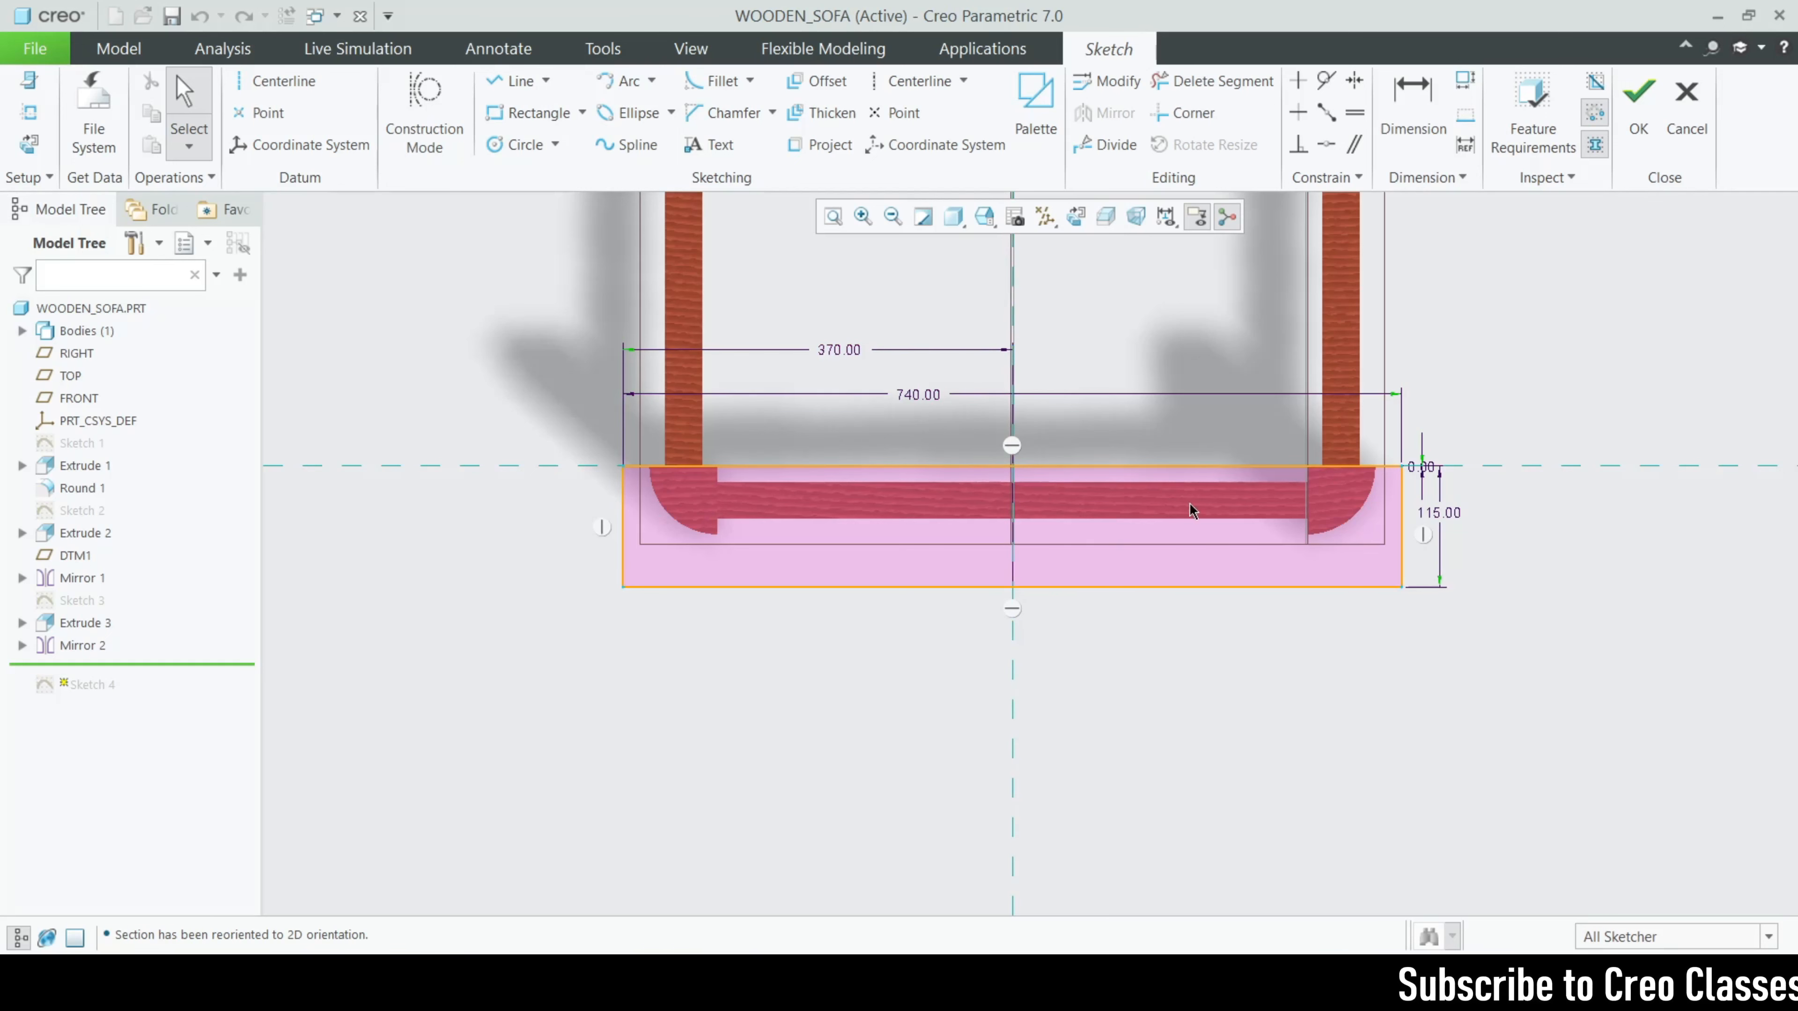
pyautogui.scroll(3, 1419, 476)
pyautogui.moveTo(1456, 433)
pyautogui.mouseDown()
pyautogui.moveTo(1425, 413)
pyautogui.moveTo(1444, 401)
pyautogui.mouseUp()
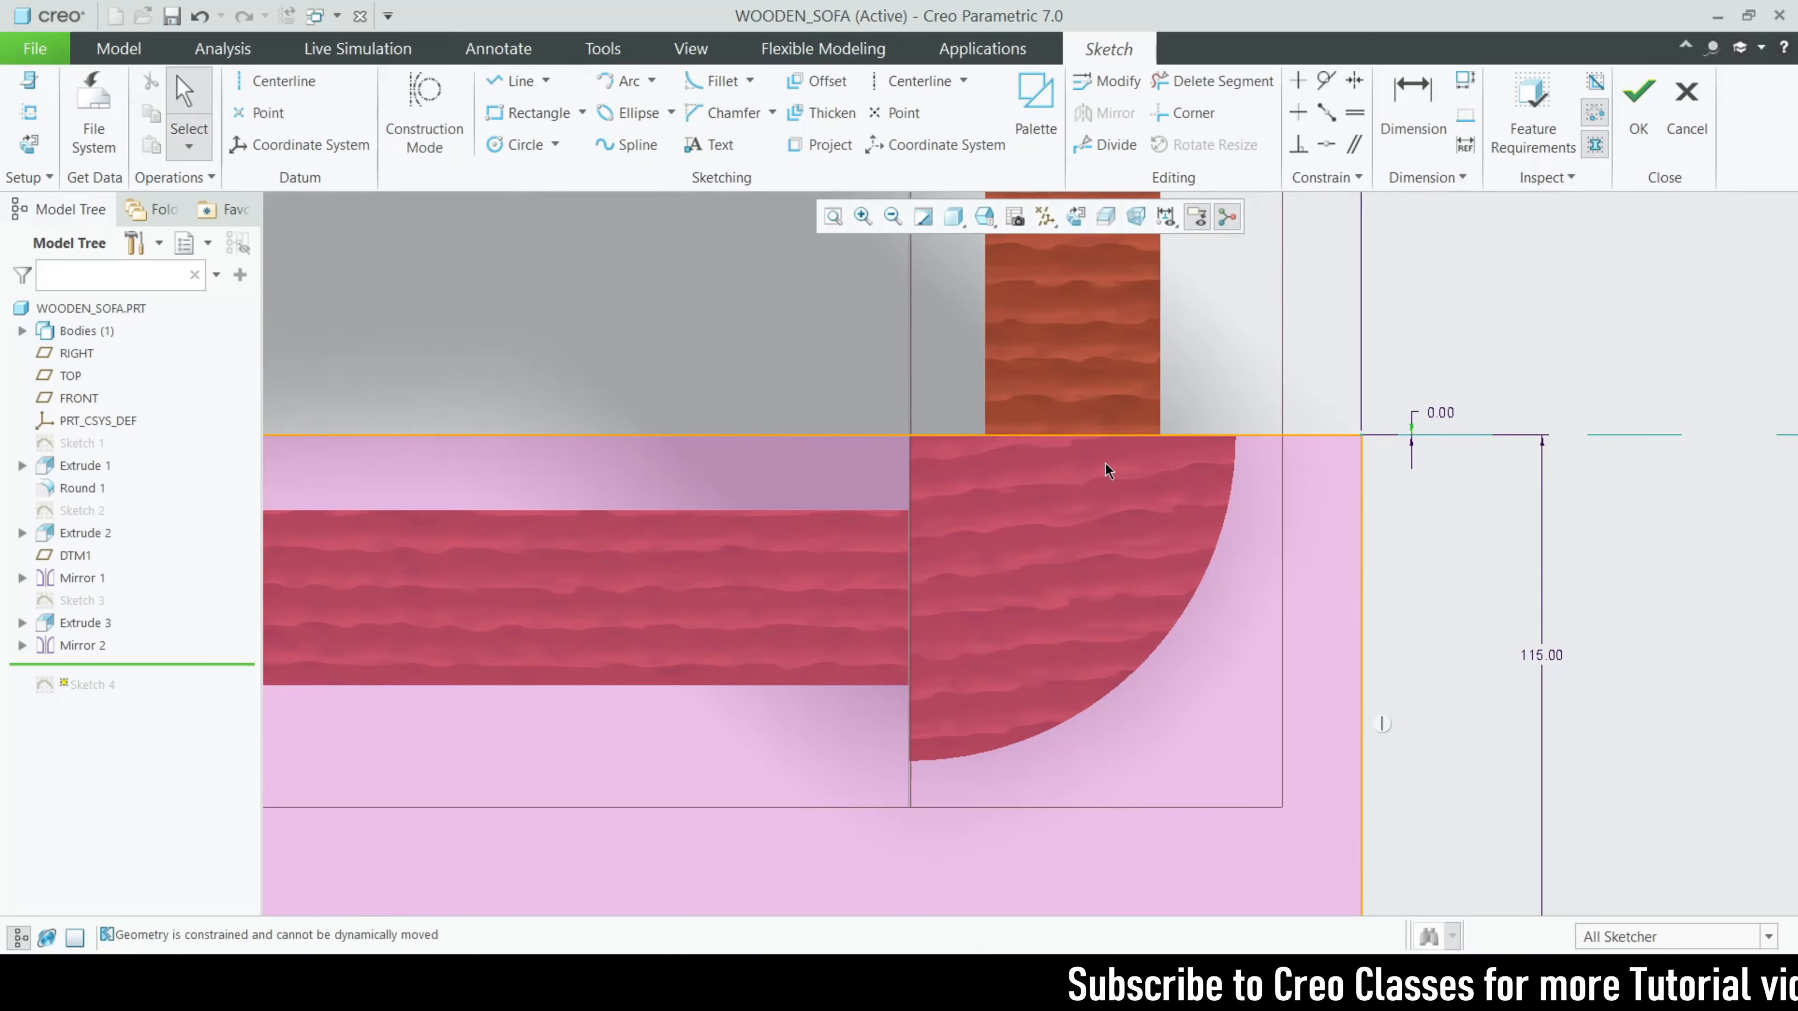
pyautogui.scroll(3, 1108, 471)
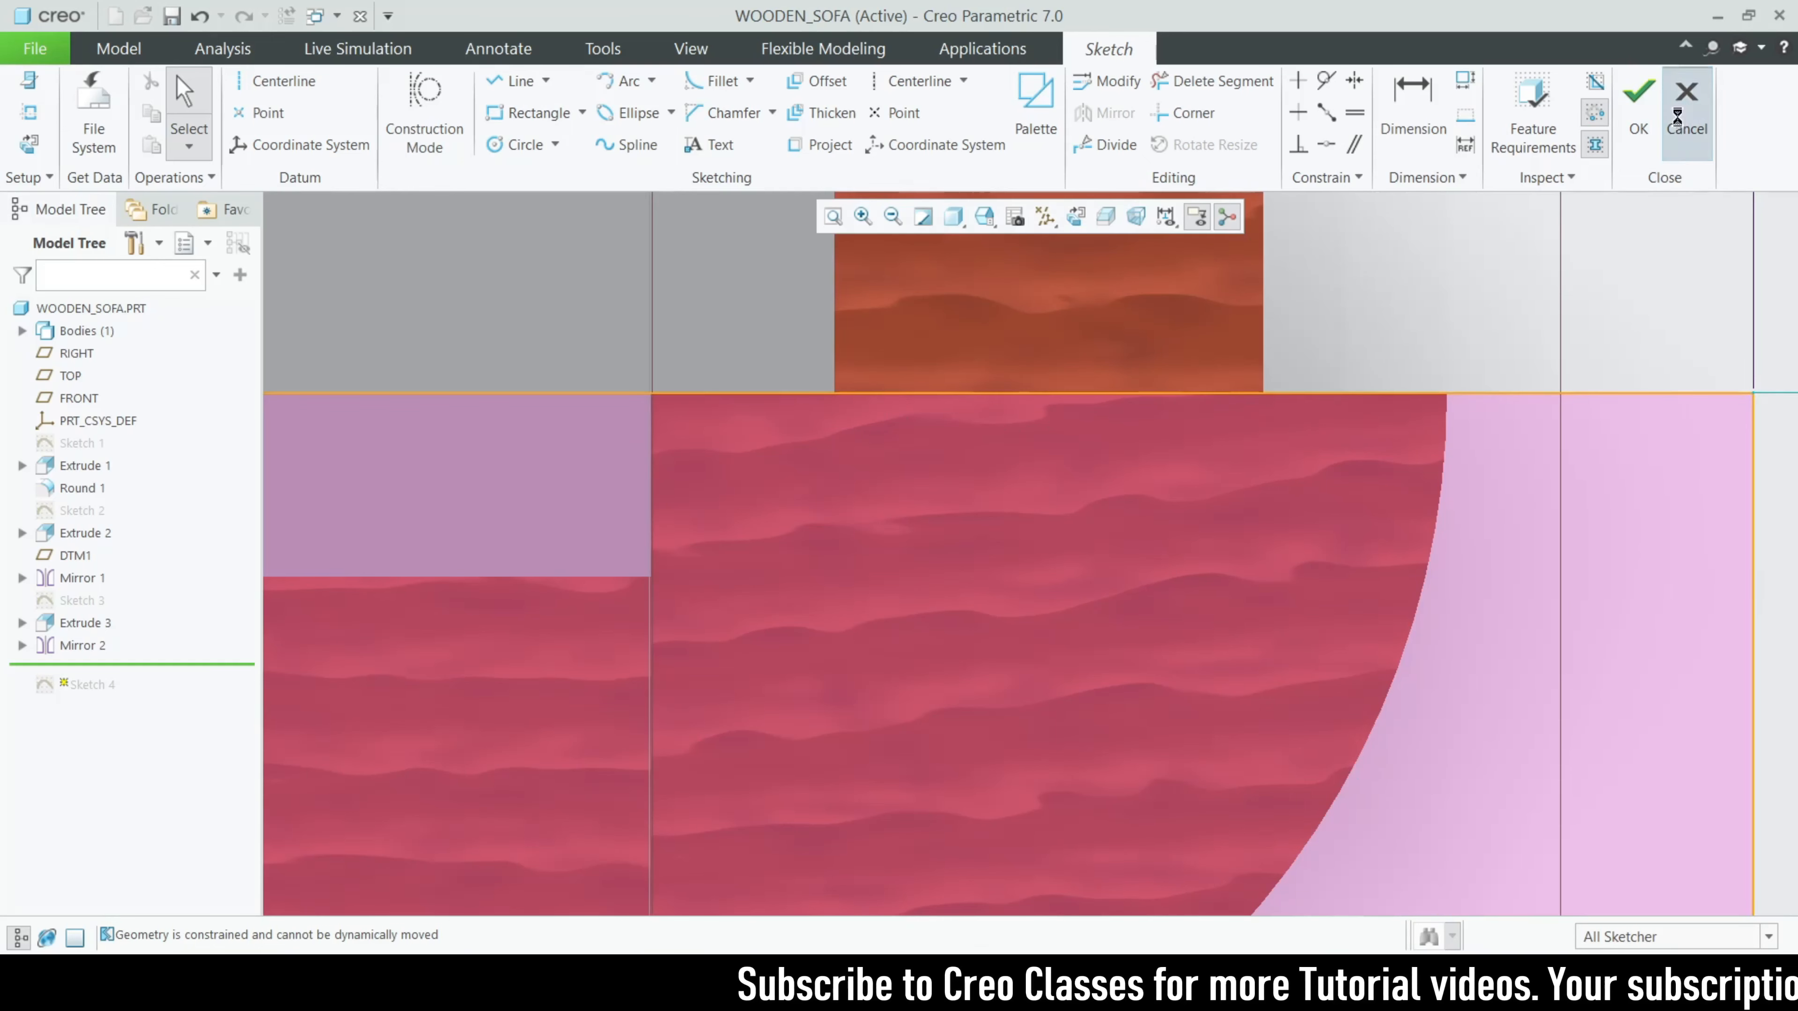
pyautogui.click(1687, 106)
pyautogui.click(973, 532)
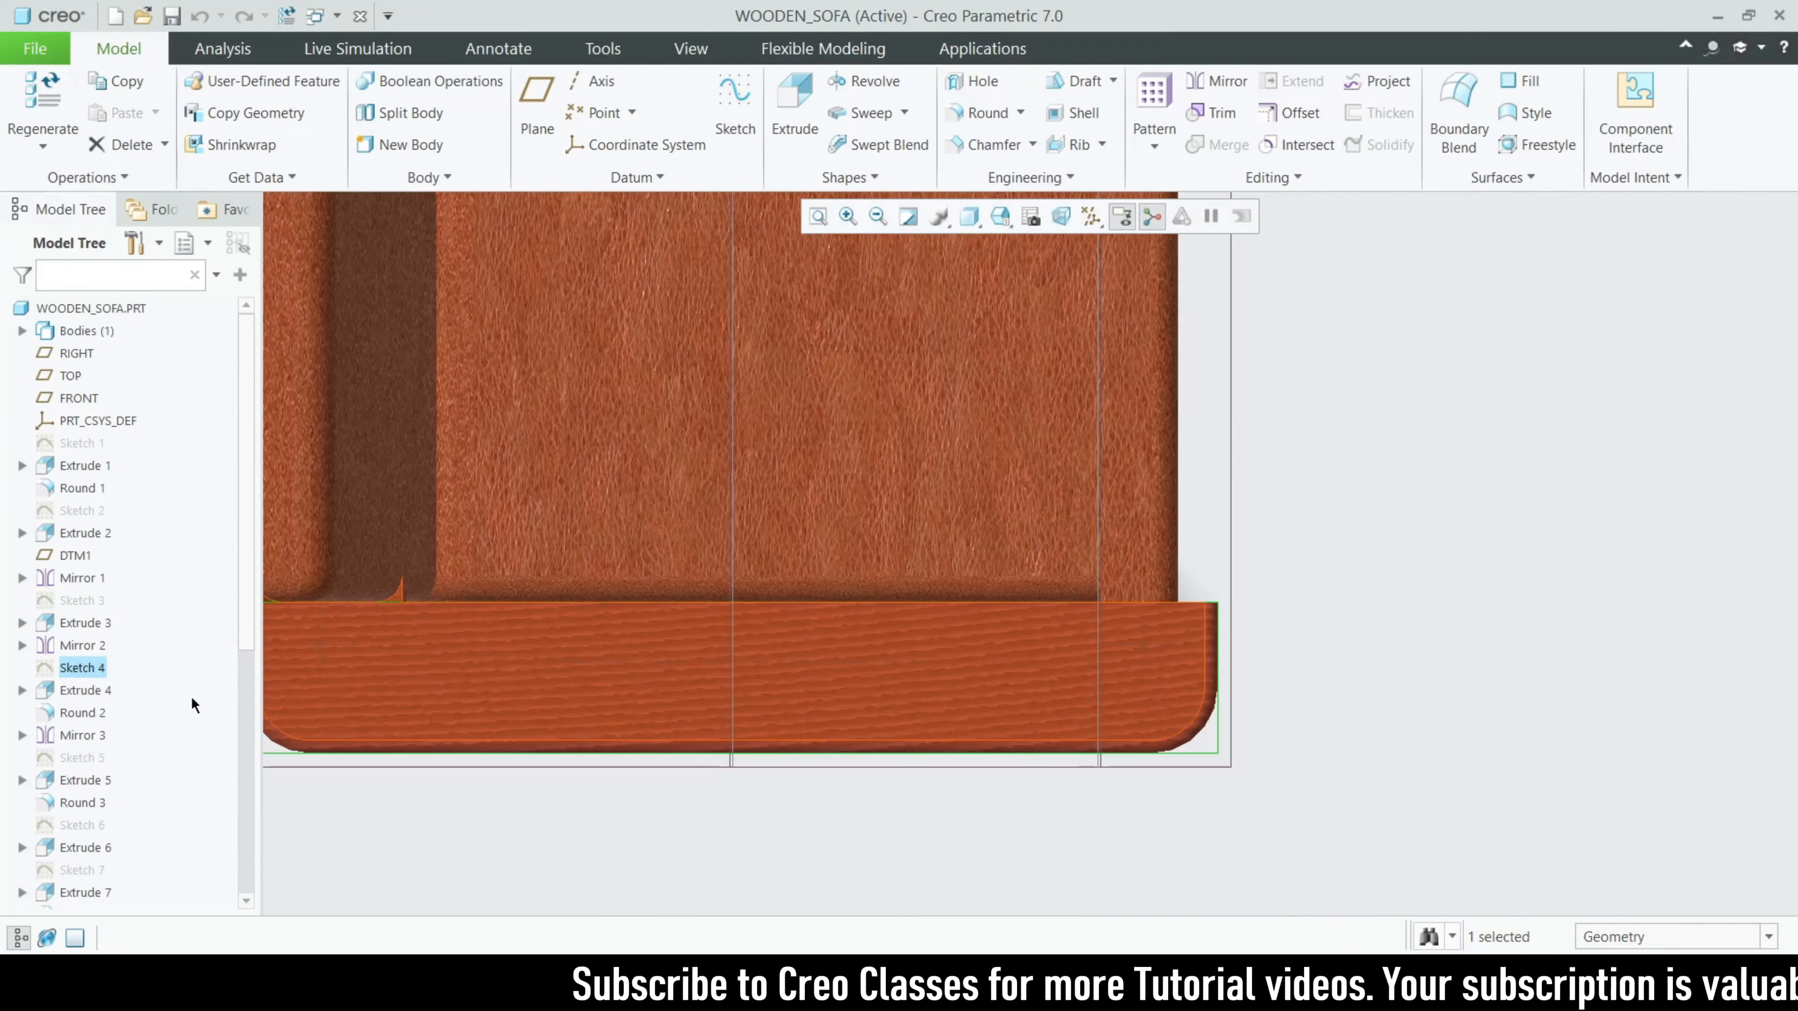
# - Review the definition of Extrude 4, the armrest board, and leave it without changes
pyautogui.click(74, 691)
pyautogui.click(116, 572)
pyautogui.scroll(4, 1288, 666)
pyautogui.moveTo(1289, 659); pyautogui.dragTo(705, 528, button='middle')
pyautogui.scroll(-4, 588, 407)
pyautogui.click(961, 127)
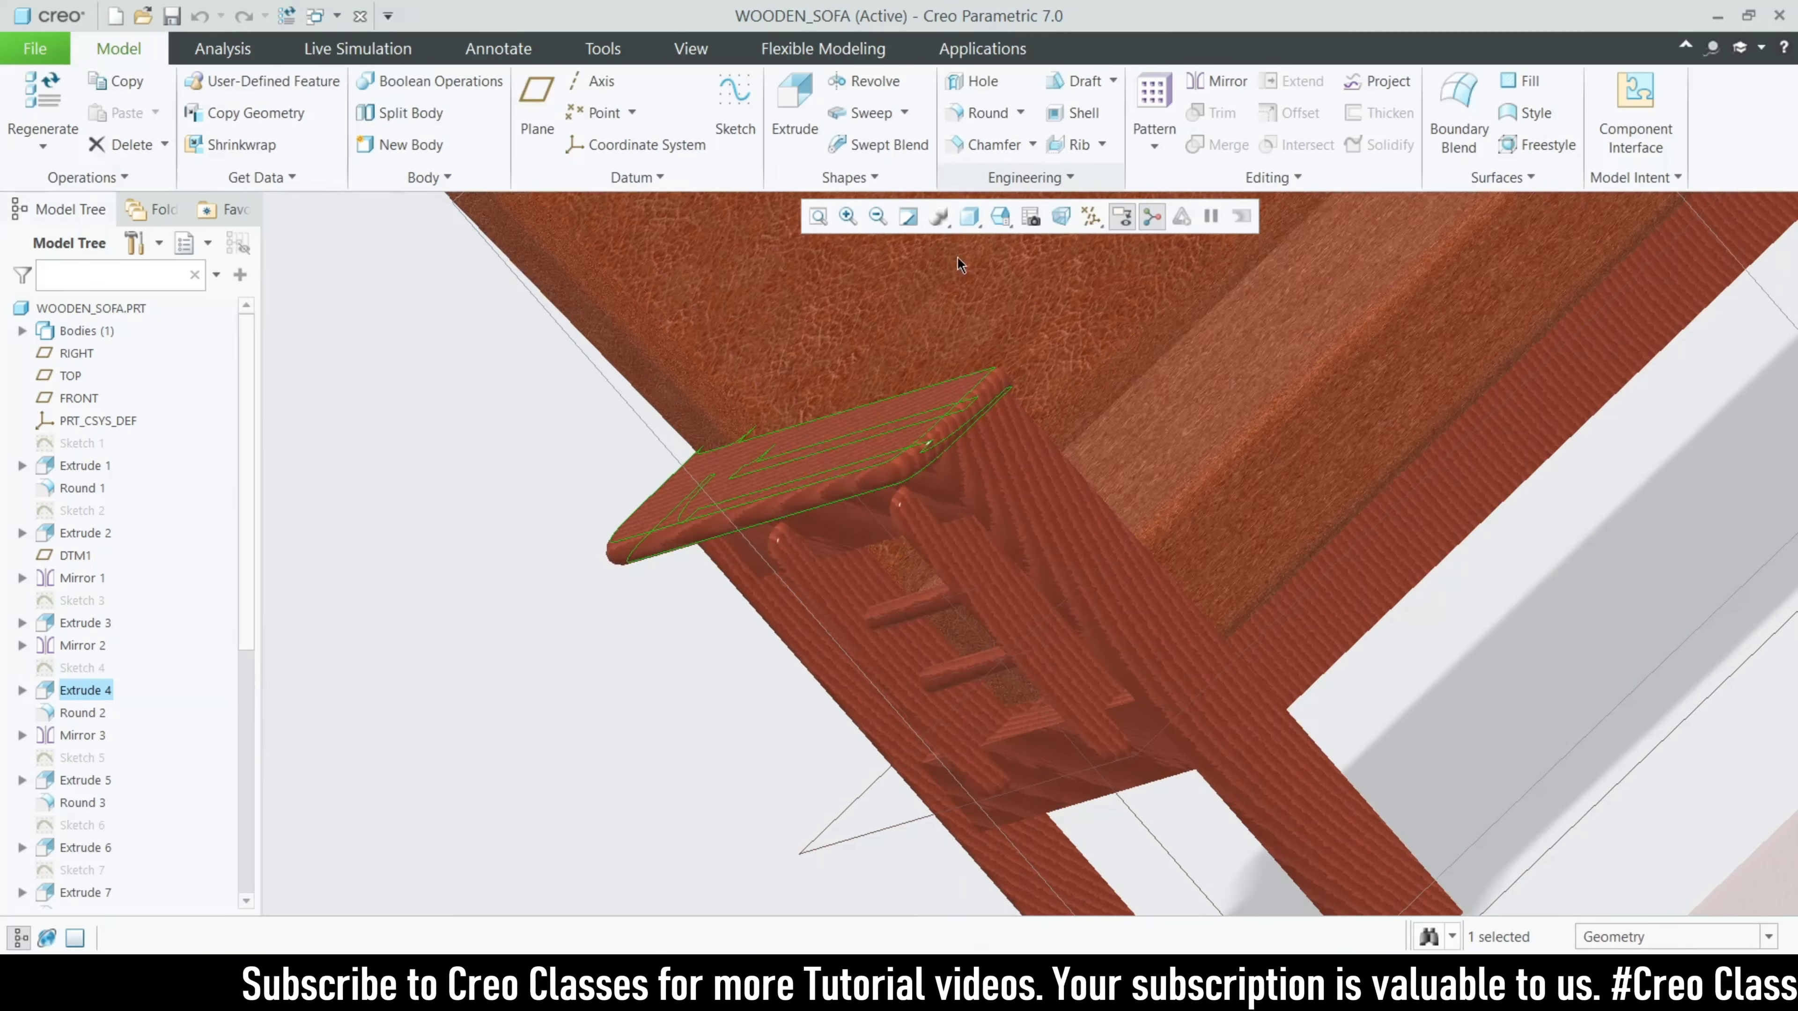
# - Review the radius and corner edge references of Round 2 on the armrest, and leave it without changes
pyautogui.click(83, 713)
pyautogui.click(128, 619)
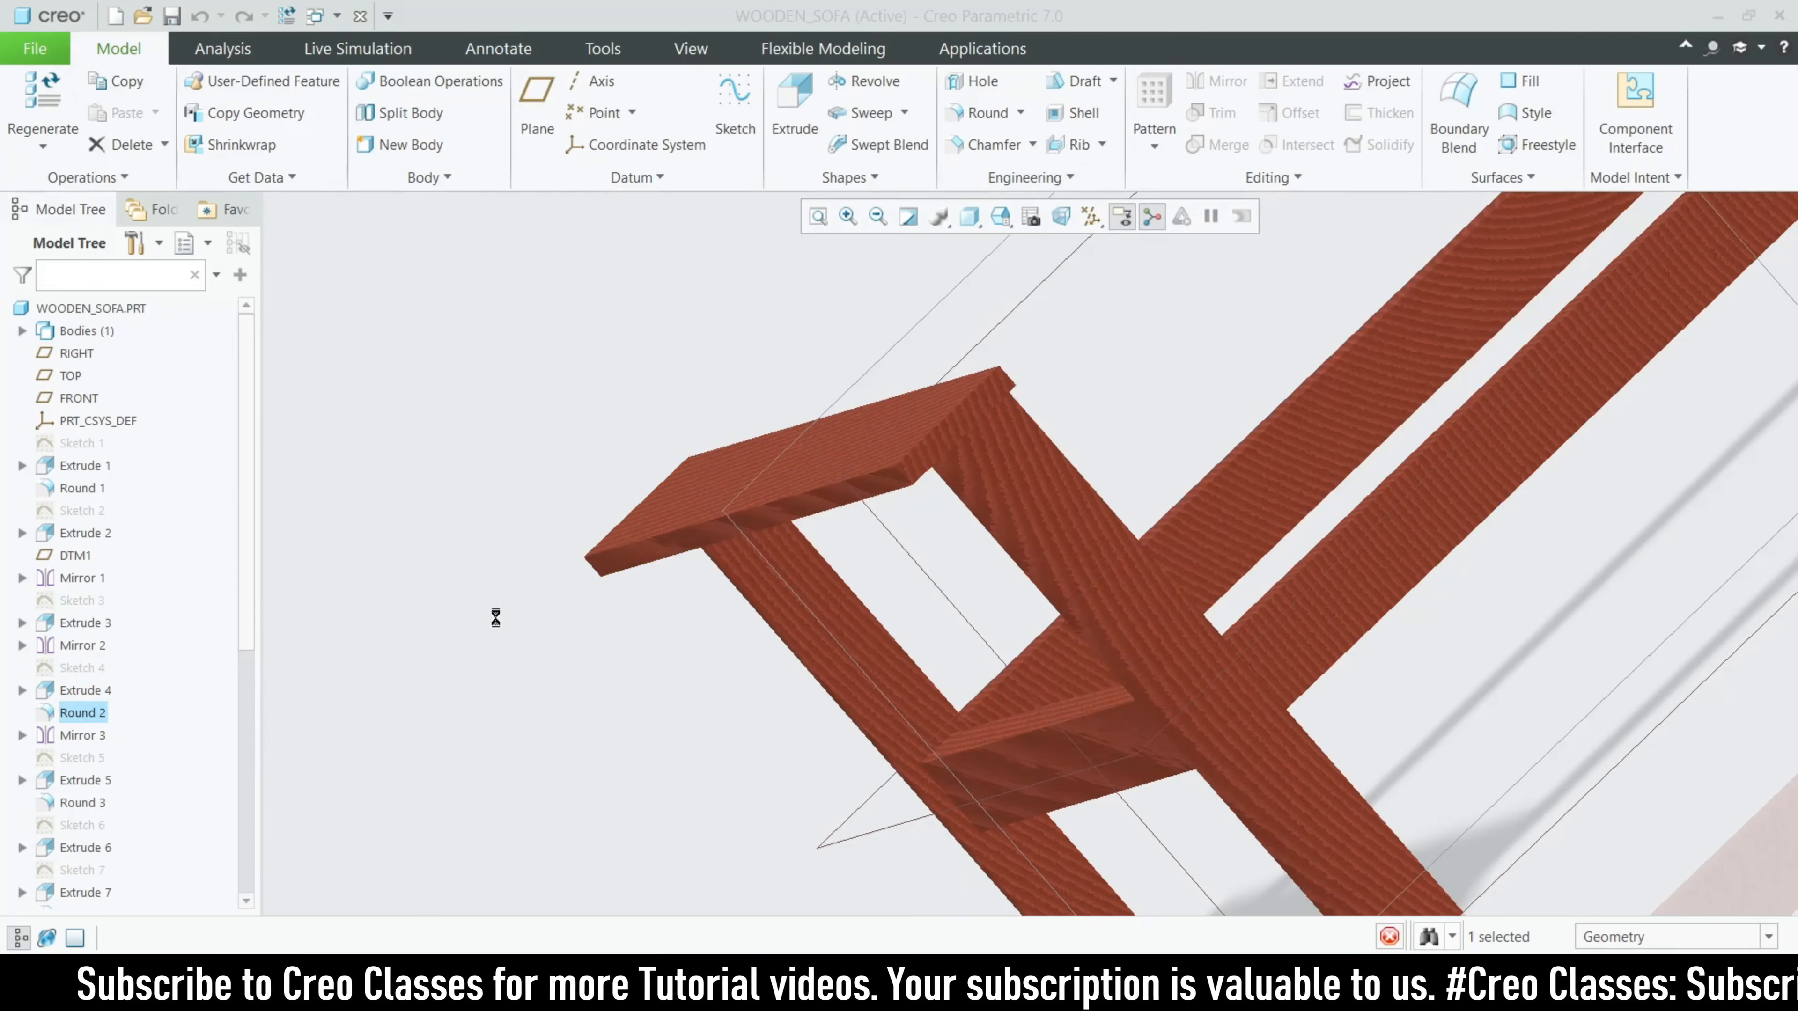
pyautogui.scroll(5, 877, 569)
pyautogui.moveTo(878, 568); pyautogui.dragTo(970, 623, button='middle')
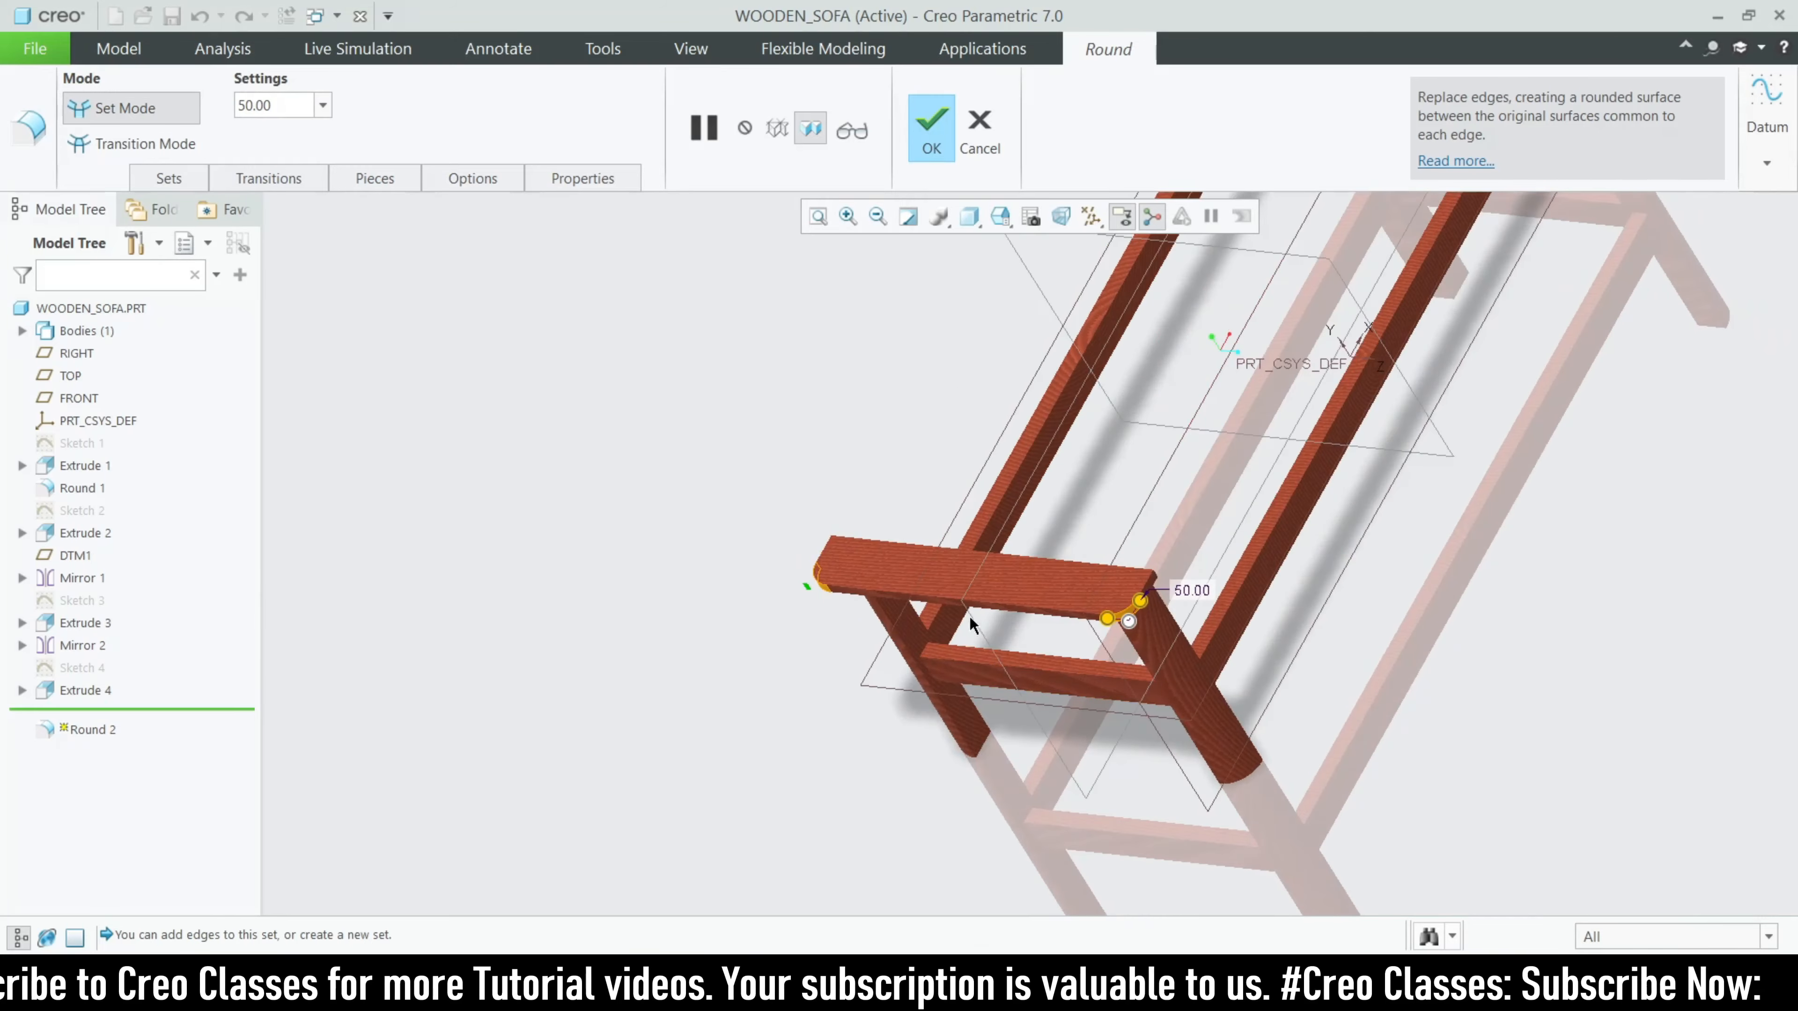
pyautogui.scroll(-4, 970, 623)
pyautogui.click(998, 134)
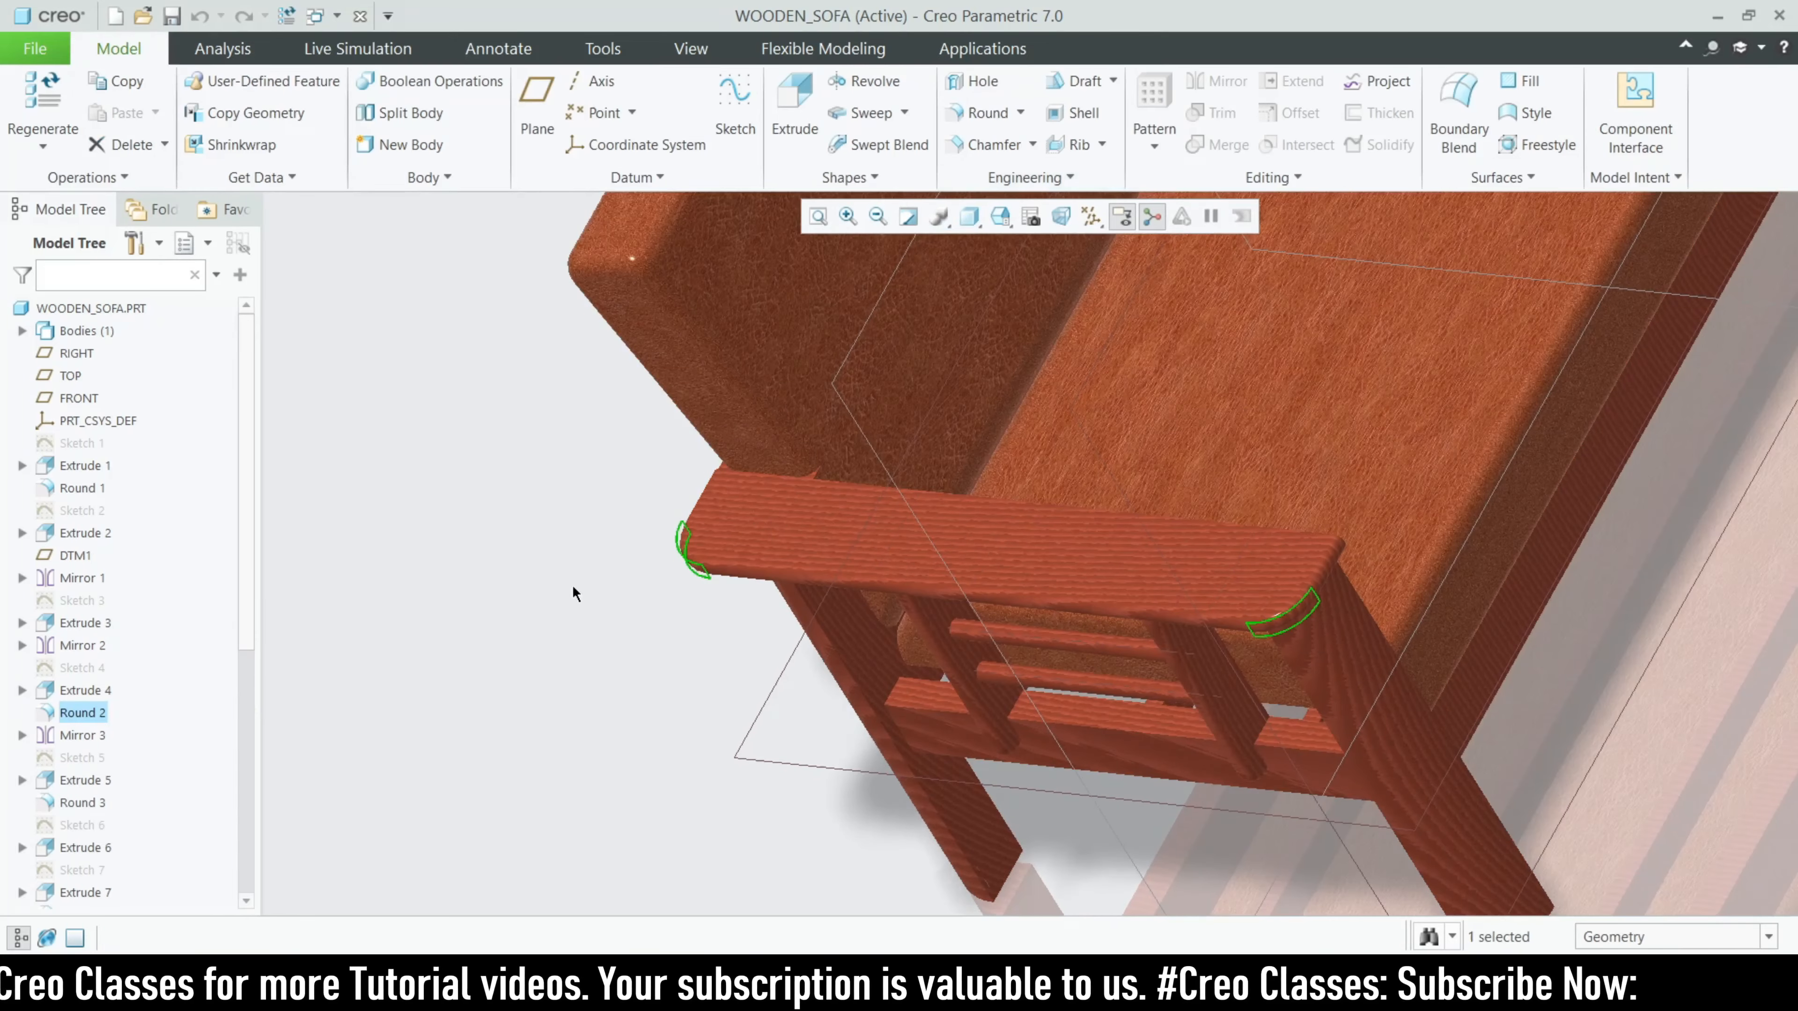
# - Highlight Mirror 3 and examine the mirrored armrest on the other side of the sofa
pyautogui.click(83, 735)
pyautogui.hotkey('ctrl', 'd')
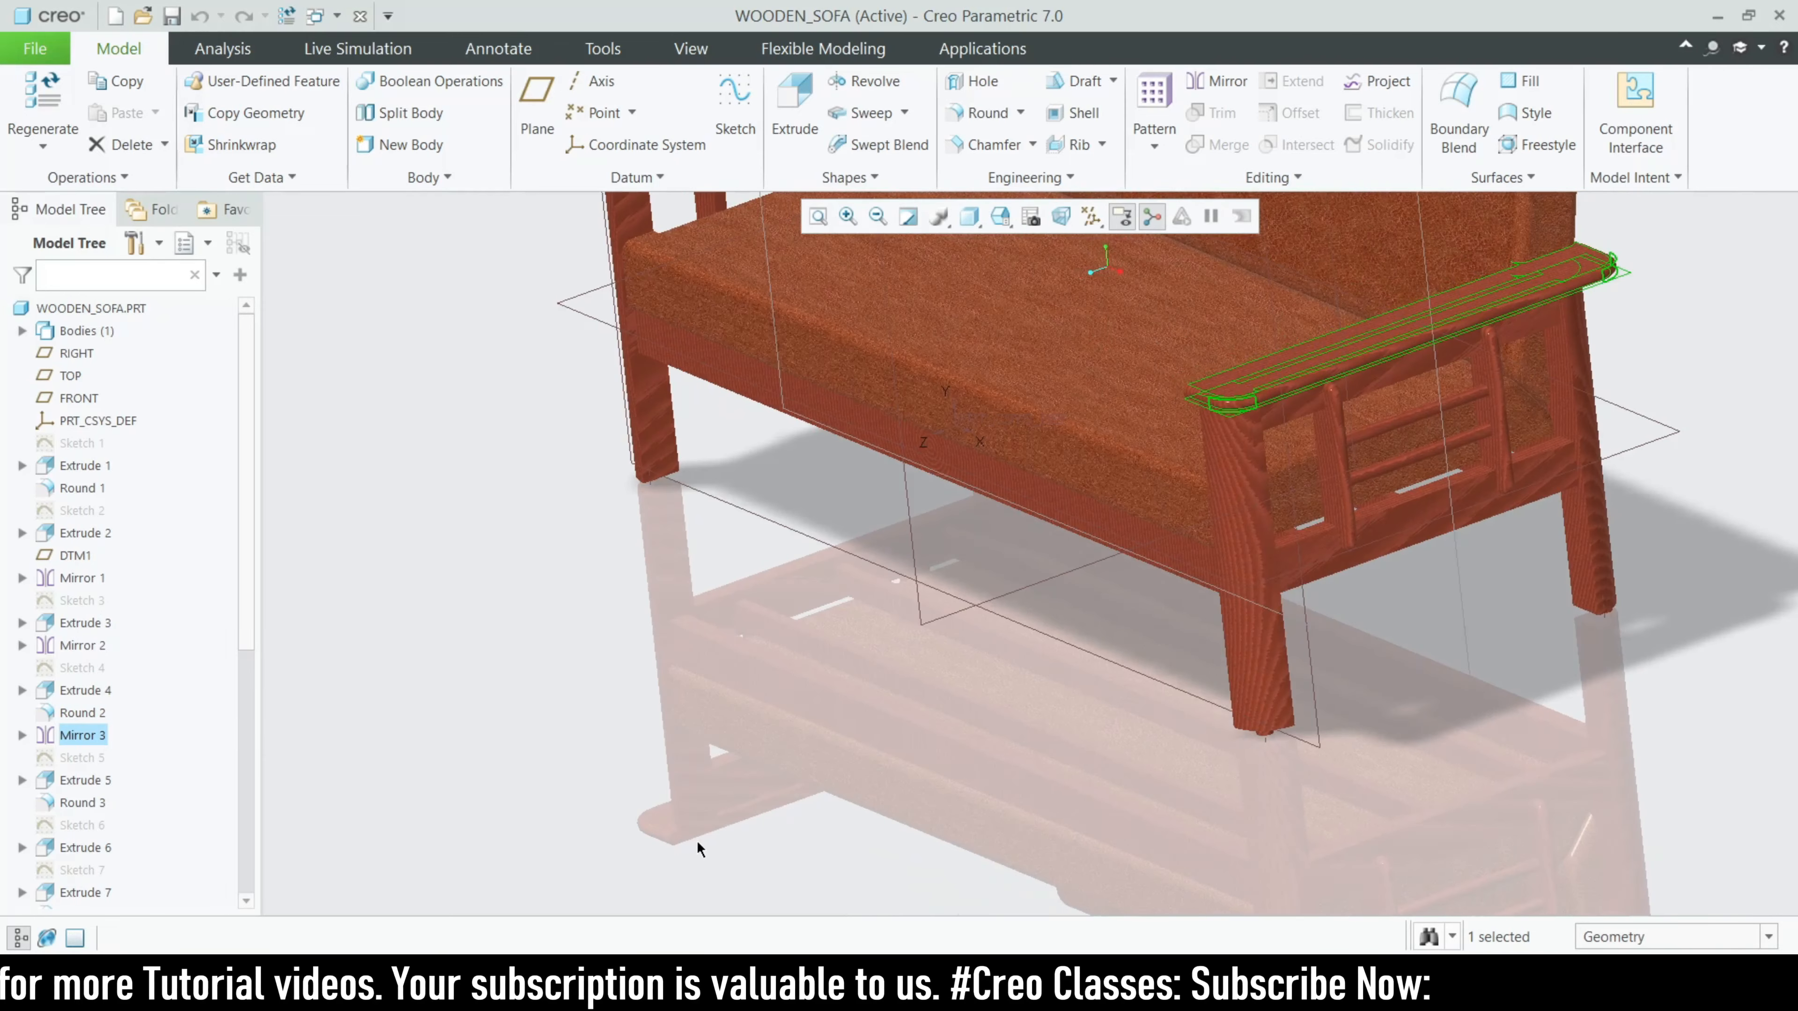
pyautogui.scroll(-6, 89, 722)
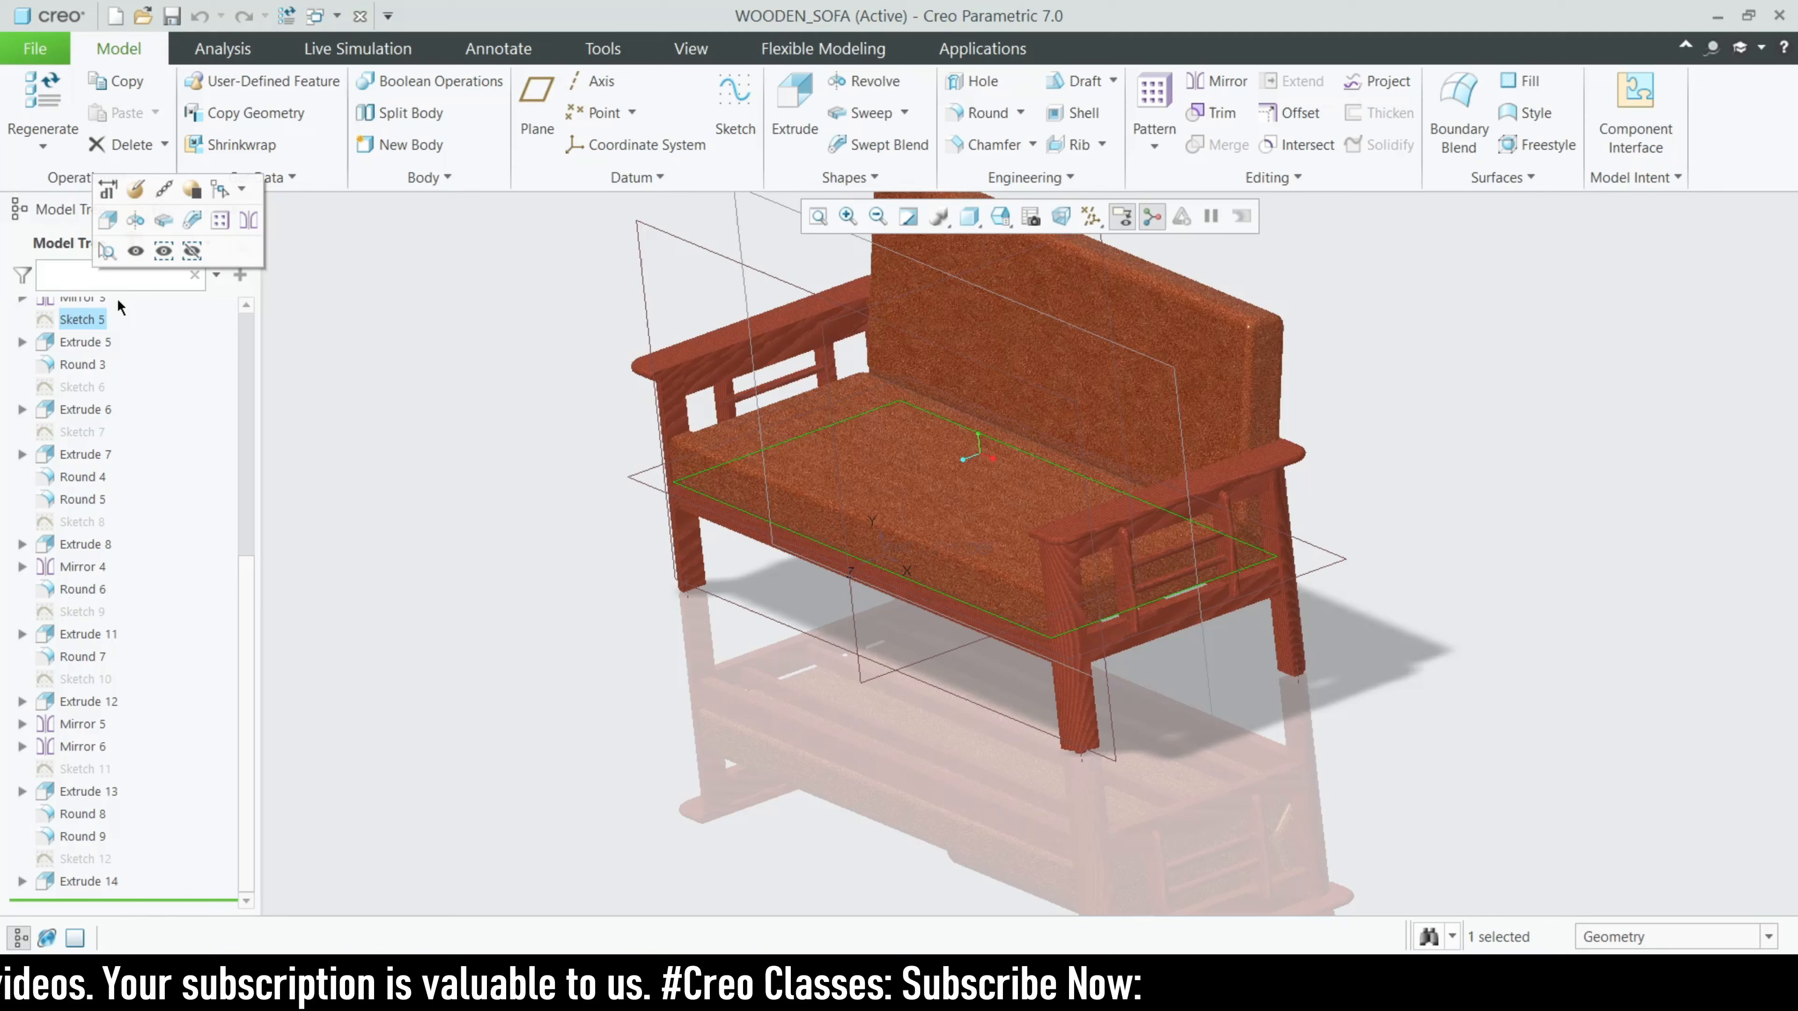
# - Open Sketch 5 for editing and examine the seat rectangle between the armrests and its offset from the front rail
pyautogui.click(135, 189)
pyautogui.moveTo(991, 708)
pyautogui.mouseDown(button='middle')
pyautogui.moveTo(964, 742)
pyautogui.moveTo(882, 691)
pyautogui.mouseUp(button='middle')
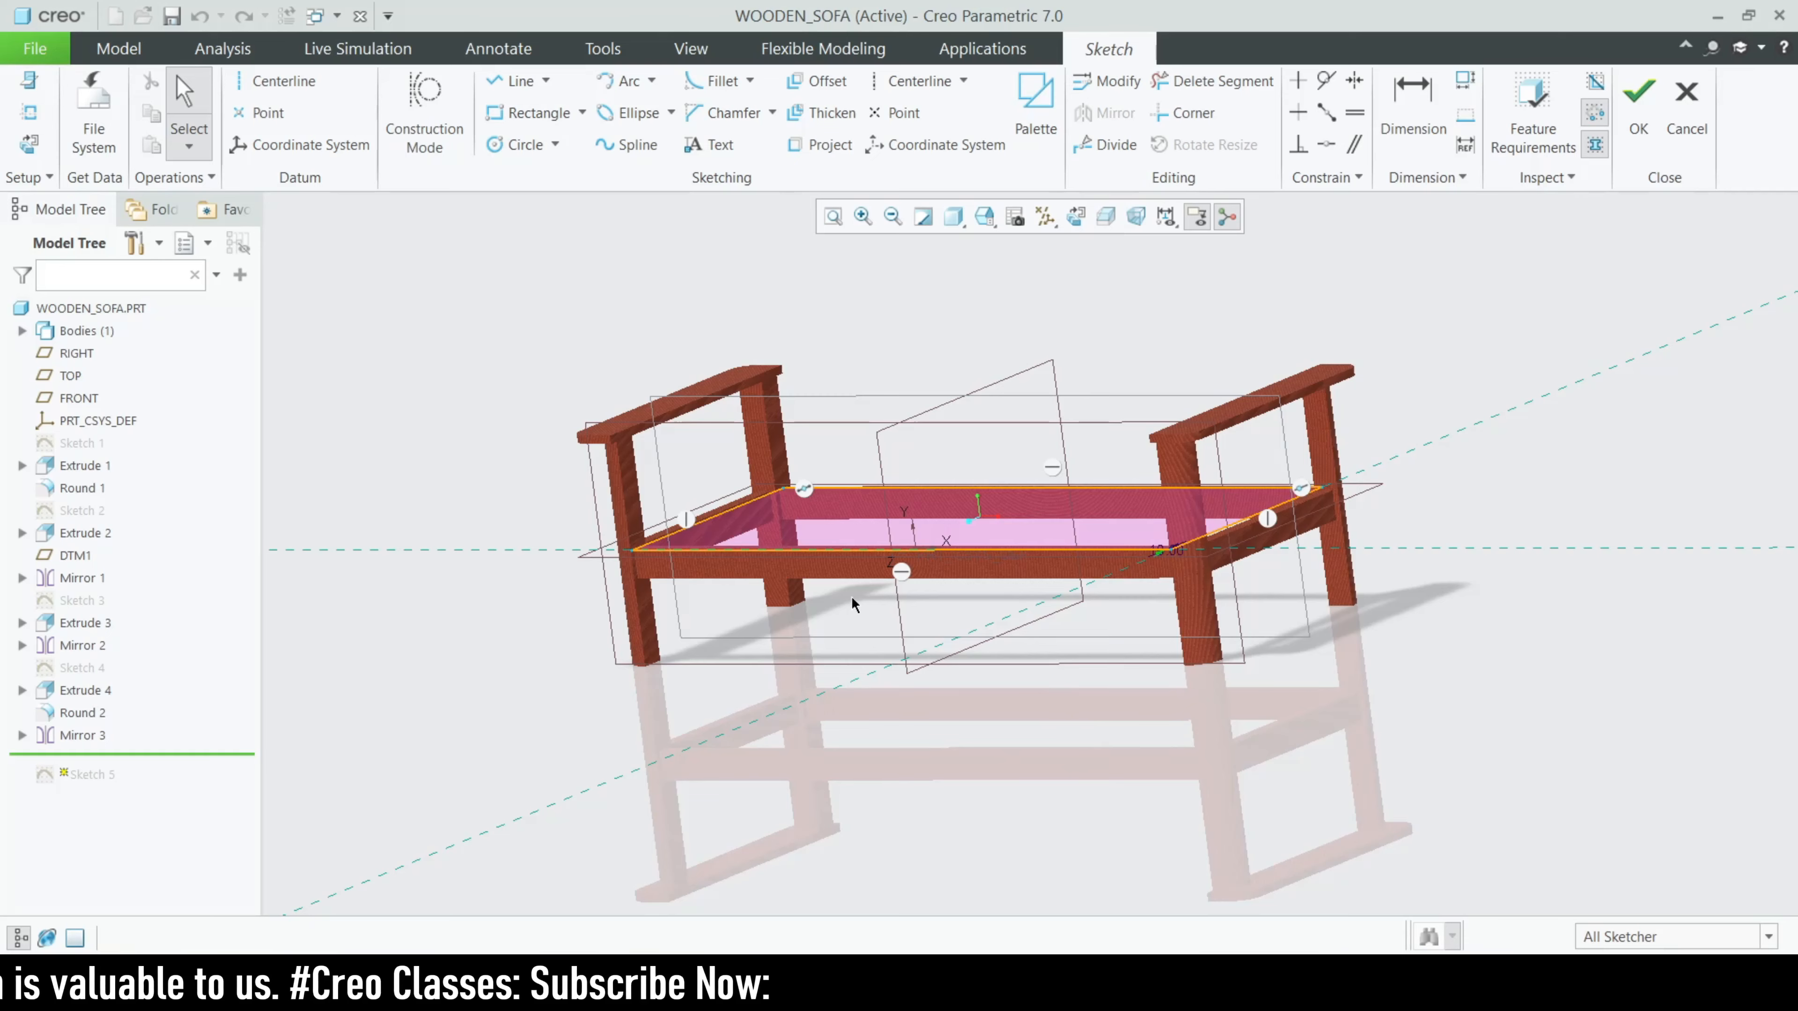
pyautogui.moveTo(1046, 715)
pyautogui.mouseDown(button='middle')
pyautogui.moveTo(855, 642)
pyautogui.moveTo(708, 554)
pyautogui.mouseUp(button='middle')
pyautogui.scroll(-5, 731, 587)
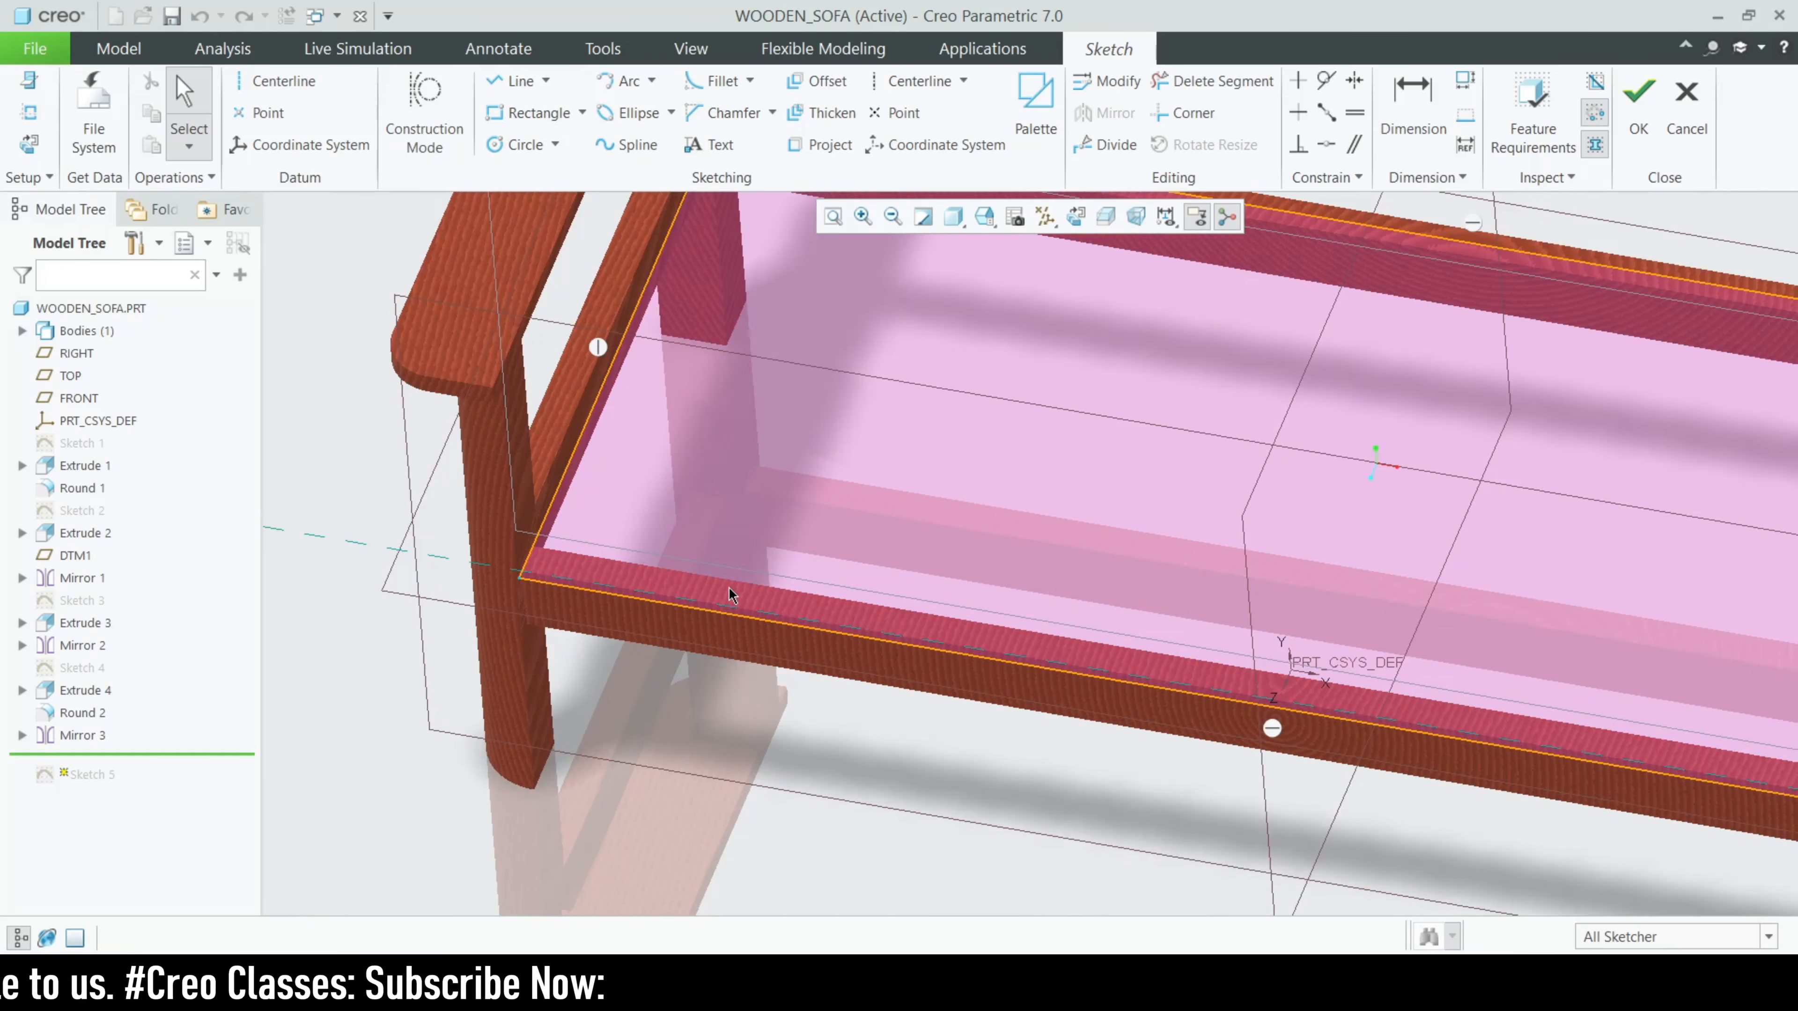
pyautogui.scroll(-3, 732, 593)
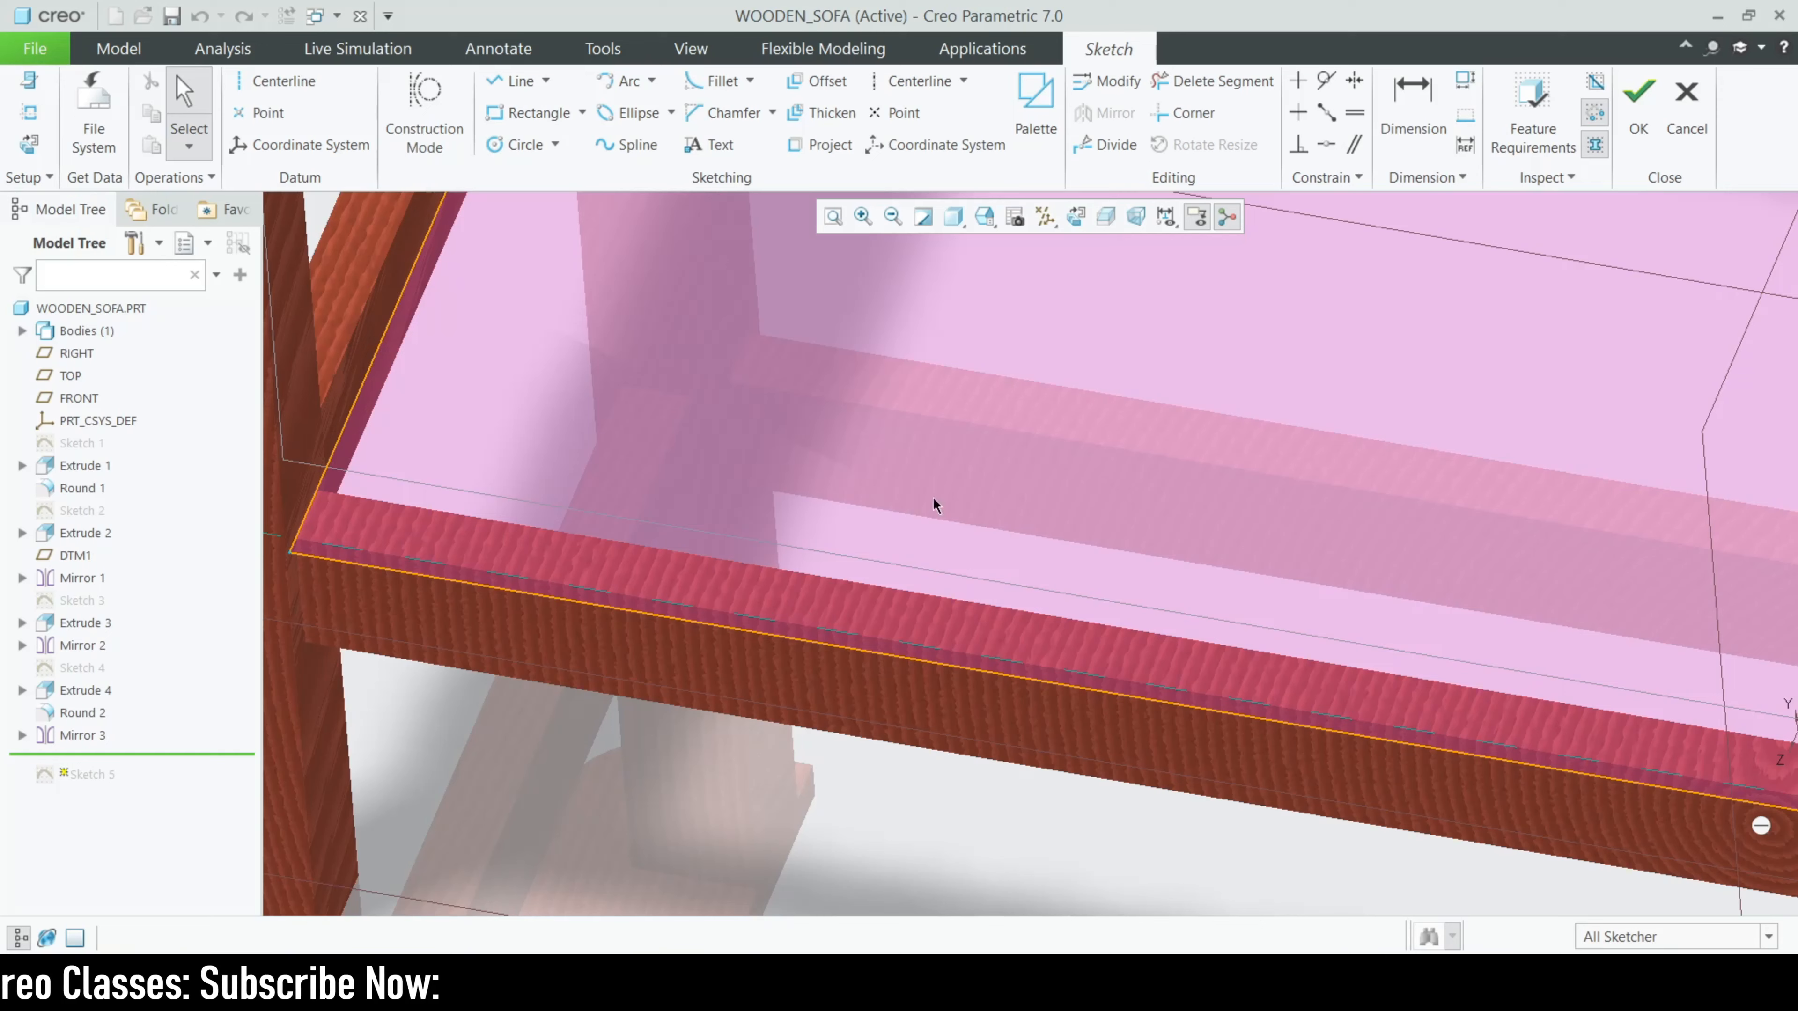
pyautogui.click(1075, 216)
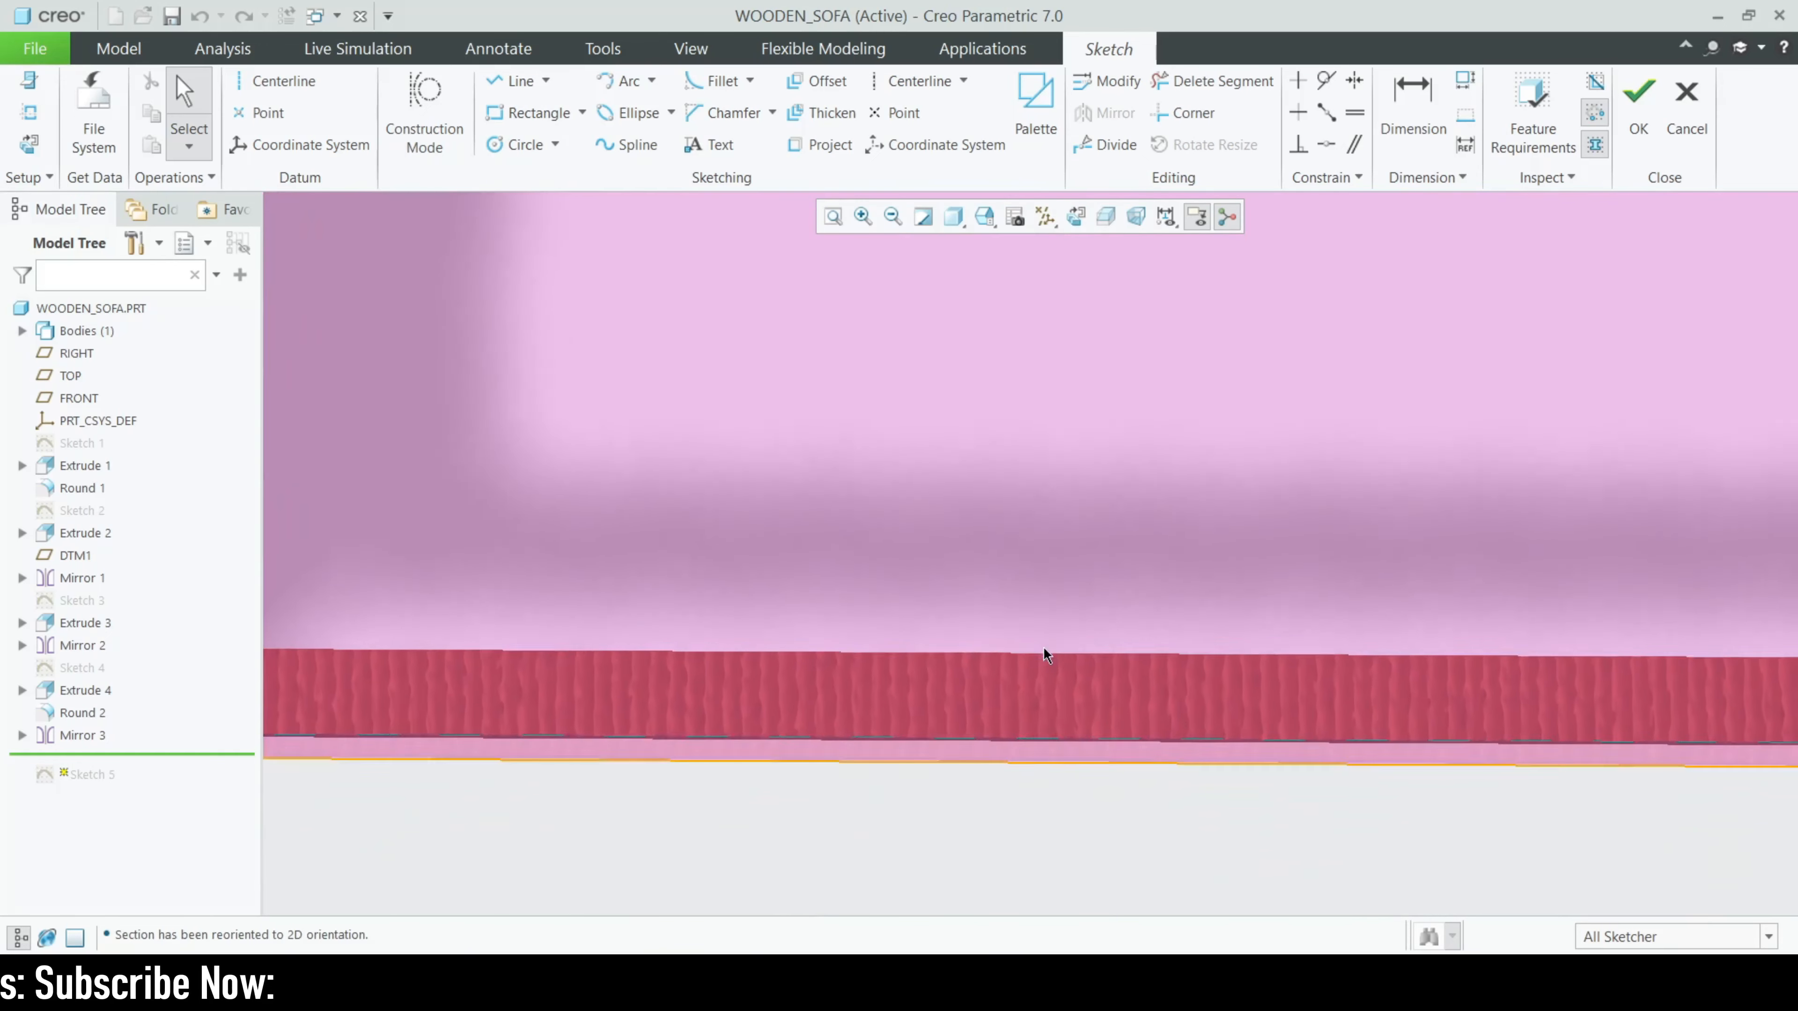
pyautogui.scroll(-3, 513, 771)
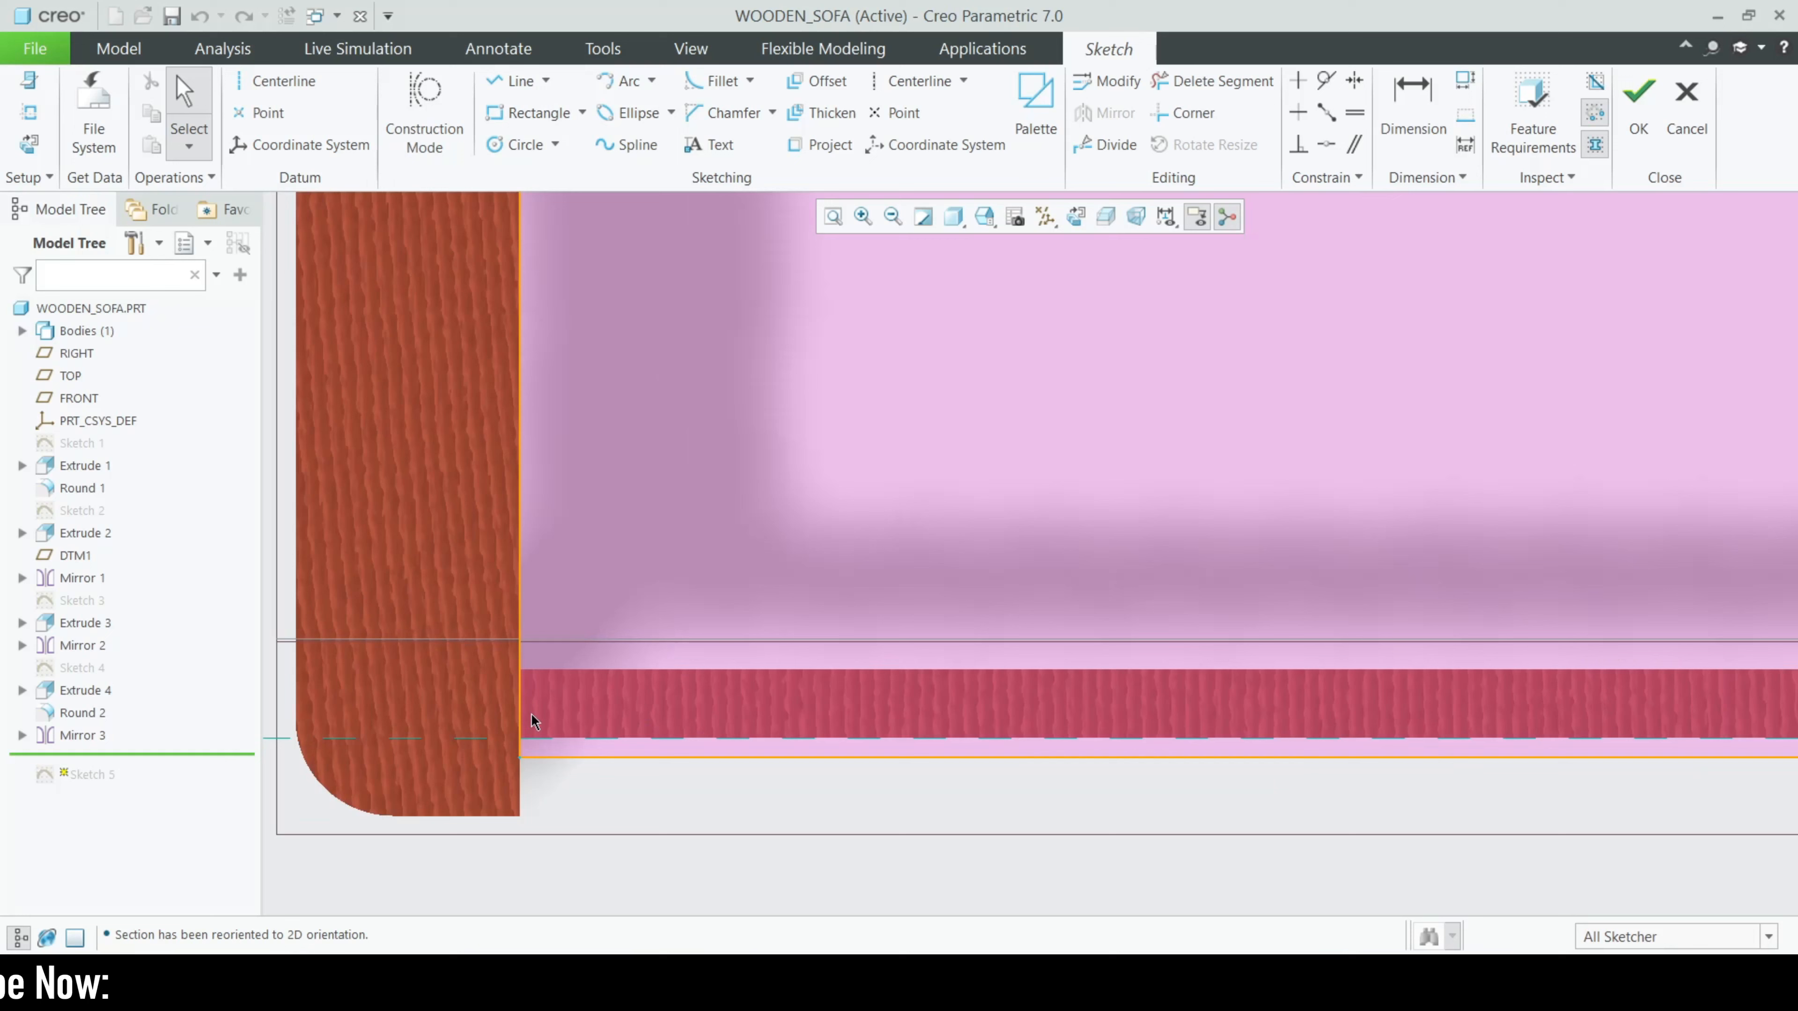
pyautogui.scroll(4, 394, 803)
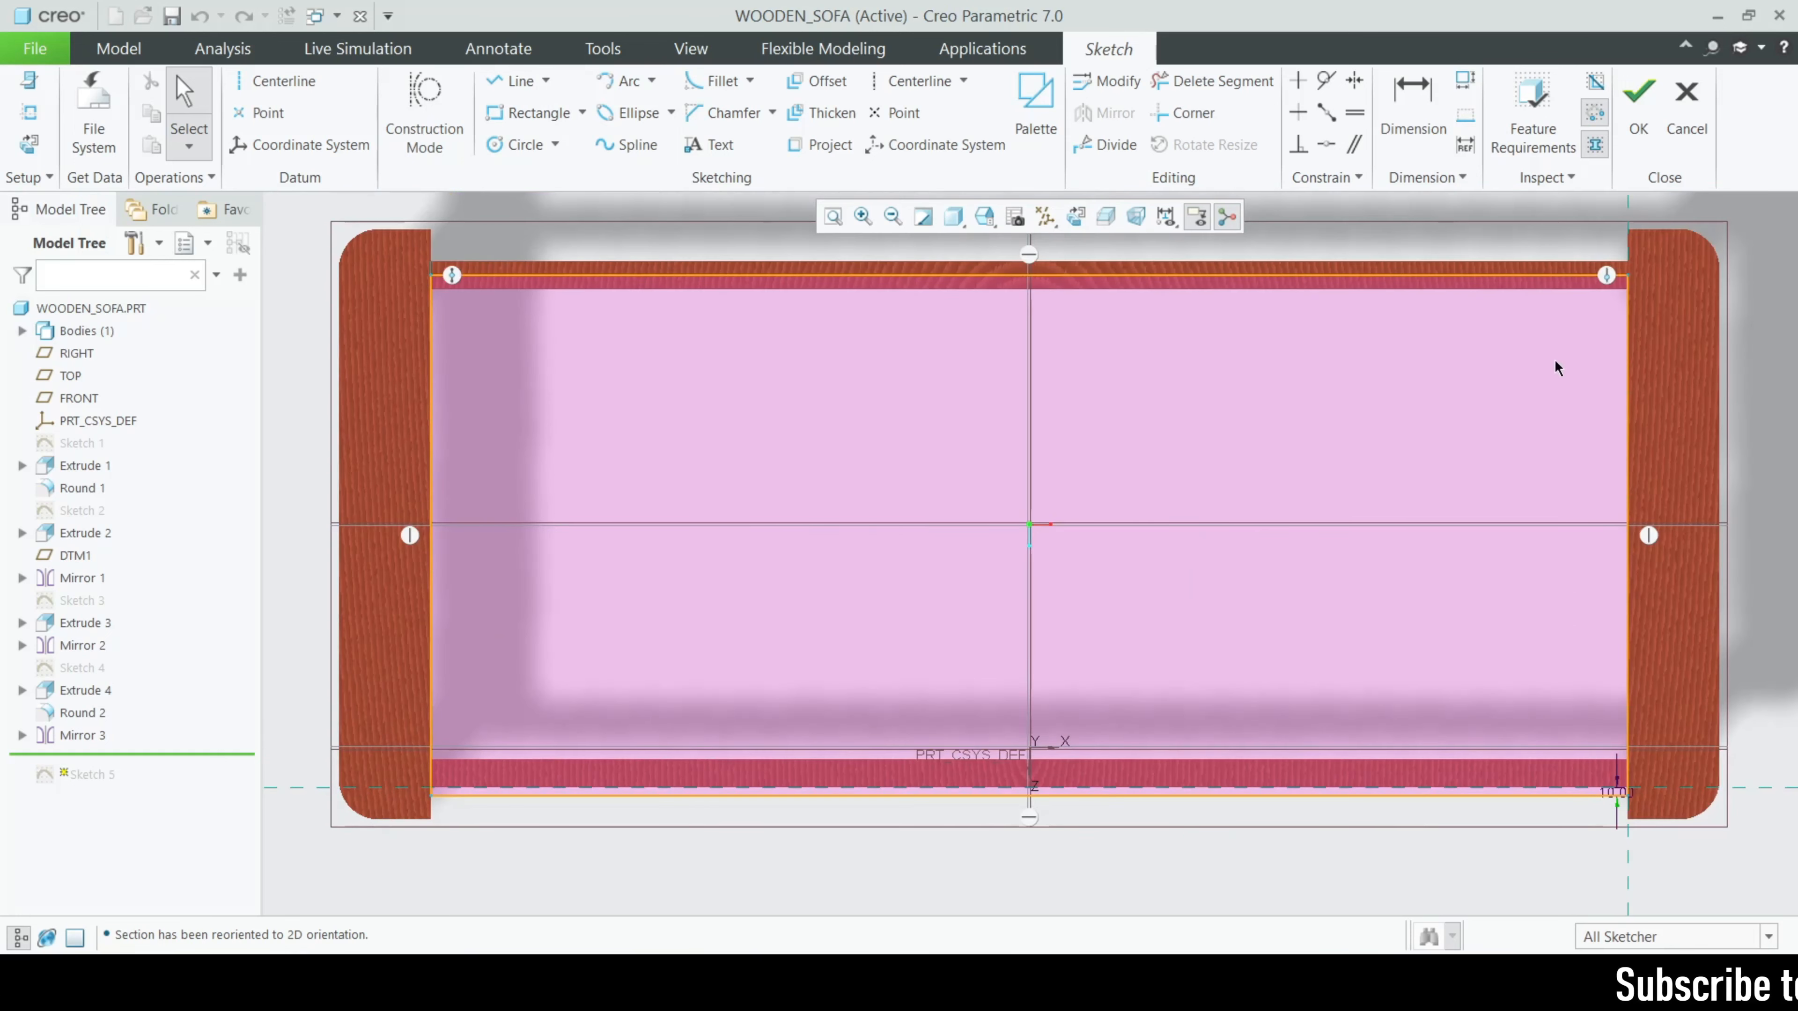
# - Dimension the thickness of the rear rail beside the seat rectangle's back edge in Sketch 5
pyautogui.keyDown('shift'); pyautogui.moveTo(1529, 270); pyautogui.dragTo(1083, 551, button='middle'); pyautogui.keyUp('shift')
pyautogui.scroll(-4, 1364, 417)
pyautogui.scroll(-3, 1362, 451)
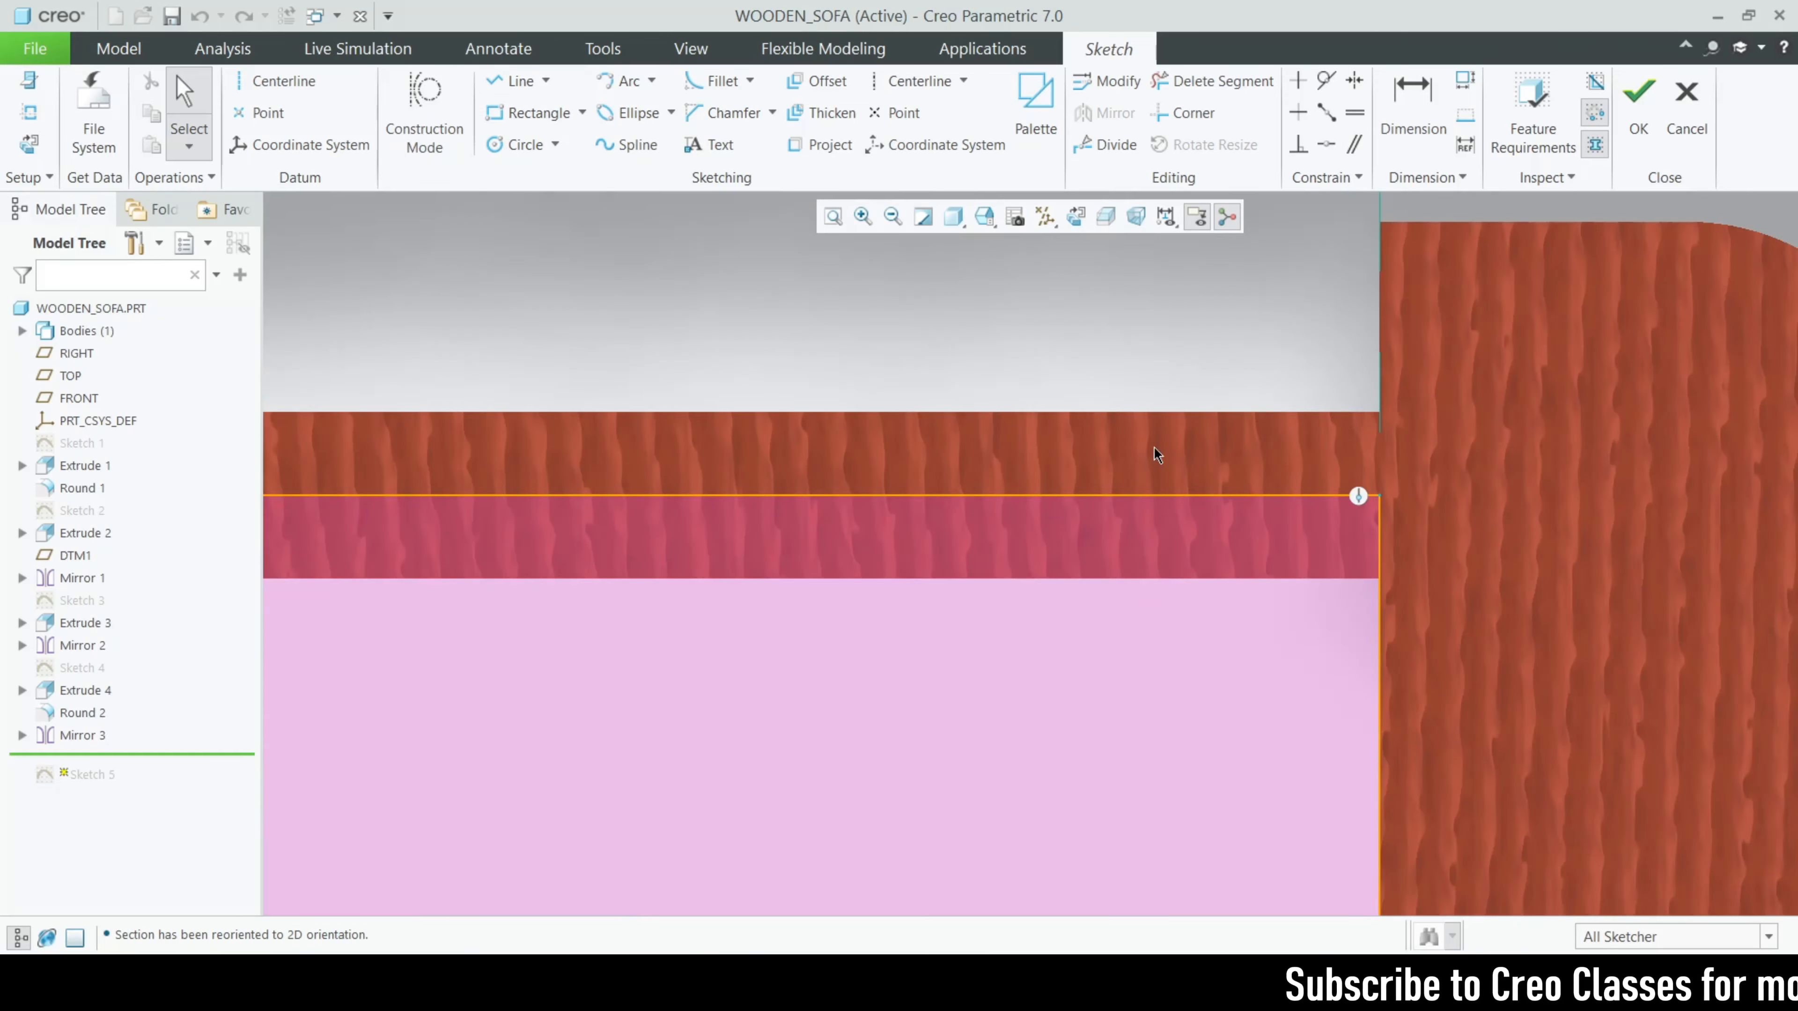
pyautogui.press('d')
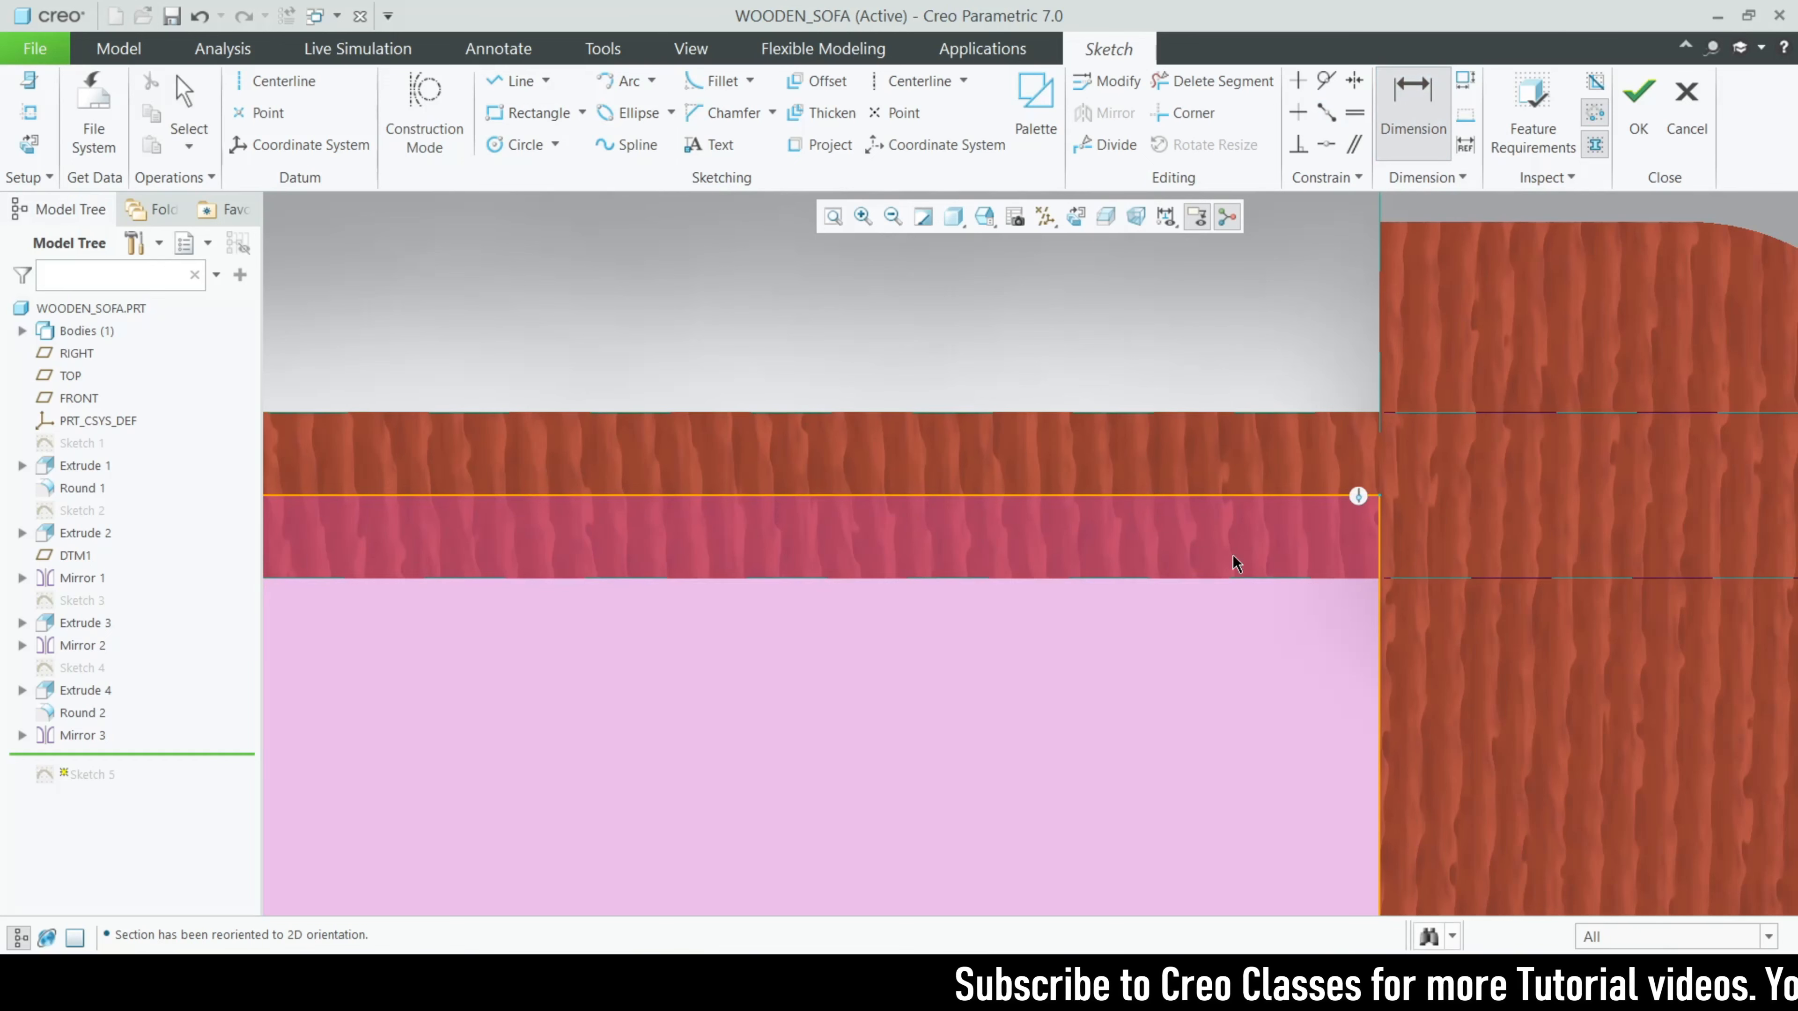
pyautogui.scroll(3, 1071, 483)
pyautogui.scroll(3, 919, 495)
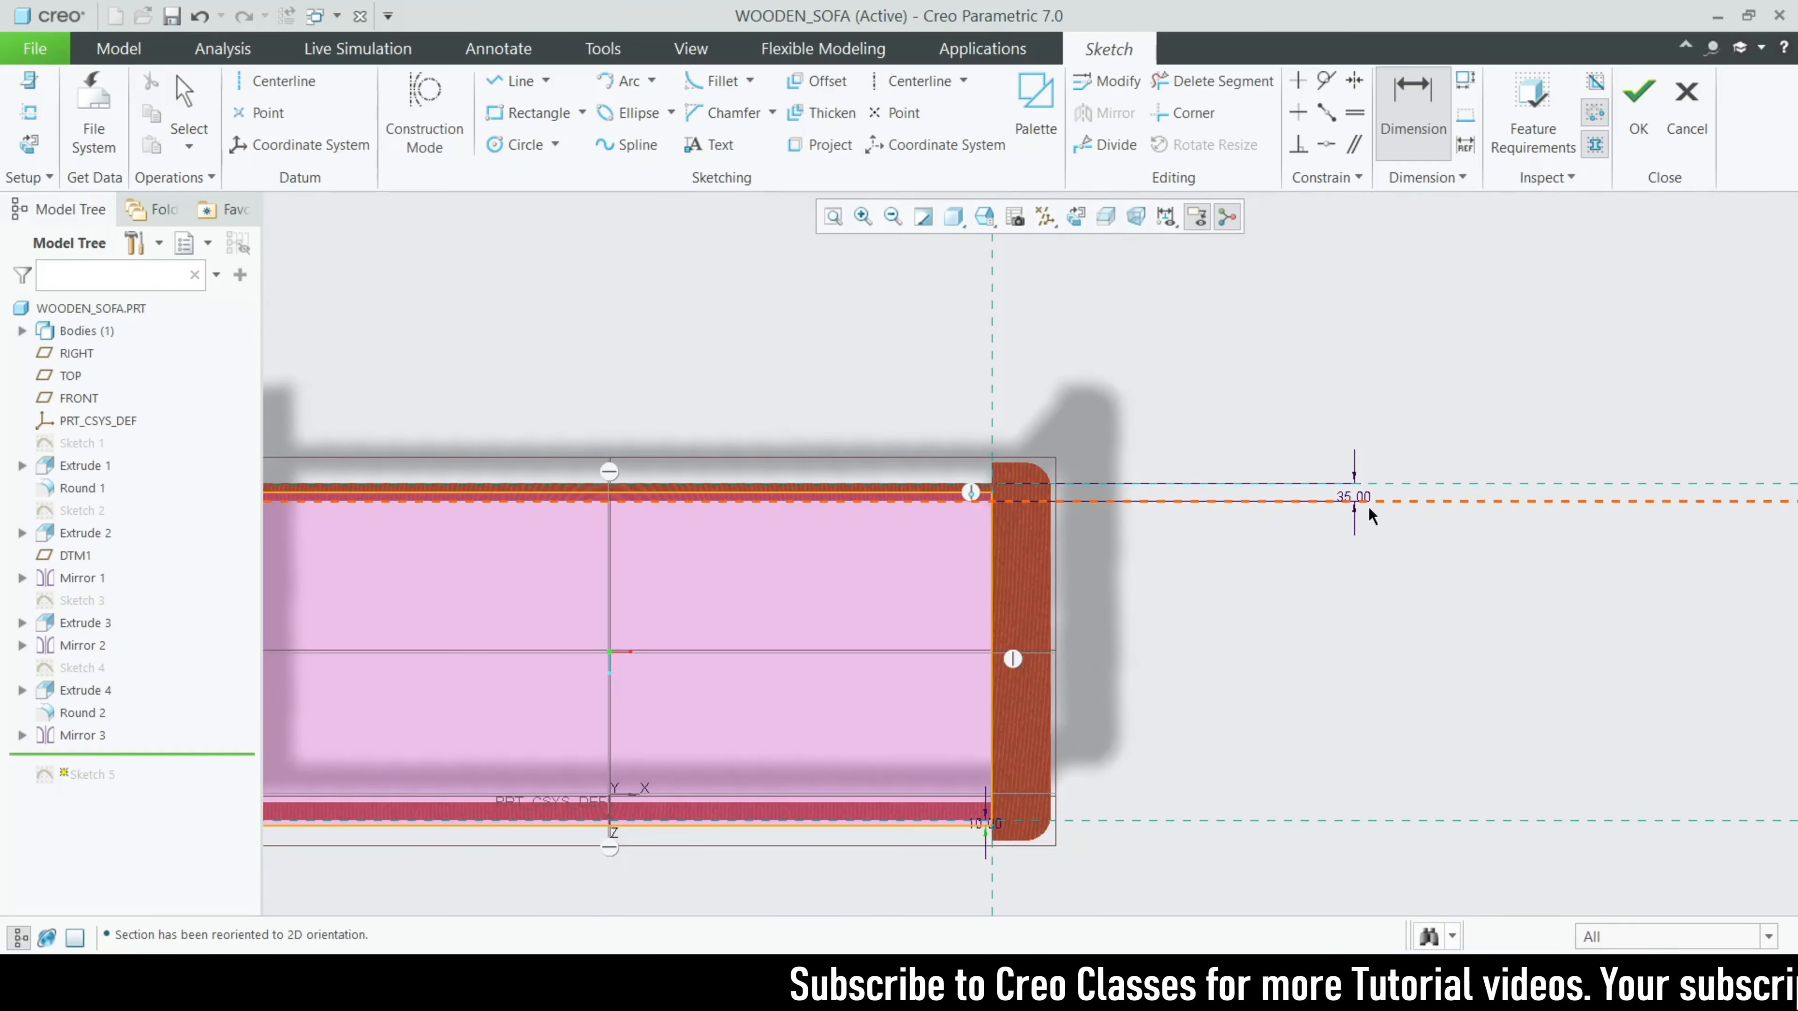
# - Try to dimension the distance from the rear rail's outer edge to the seat rectangle's back line
pyautogui.scroll(-3, 1366, 508)
pyautogui.scroll(3, 1083, 508)
pyautogui.scroll(-2, 920, 439)
pyautogui.scroll(-2, 1067, 501)
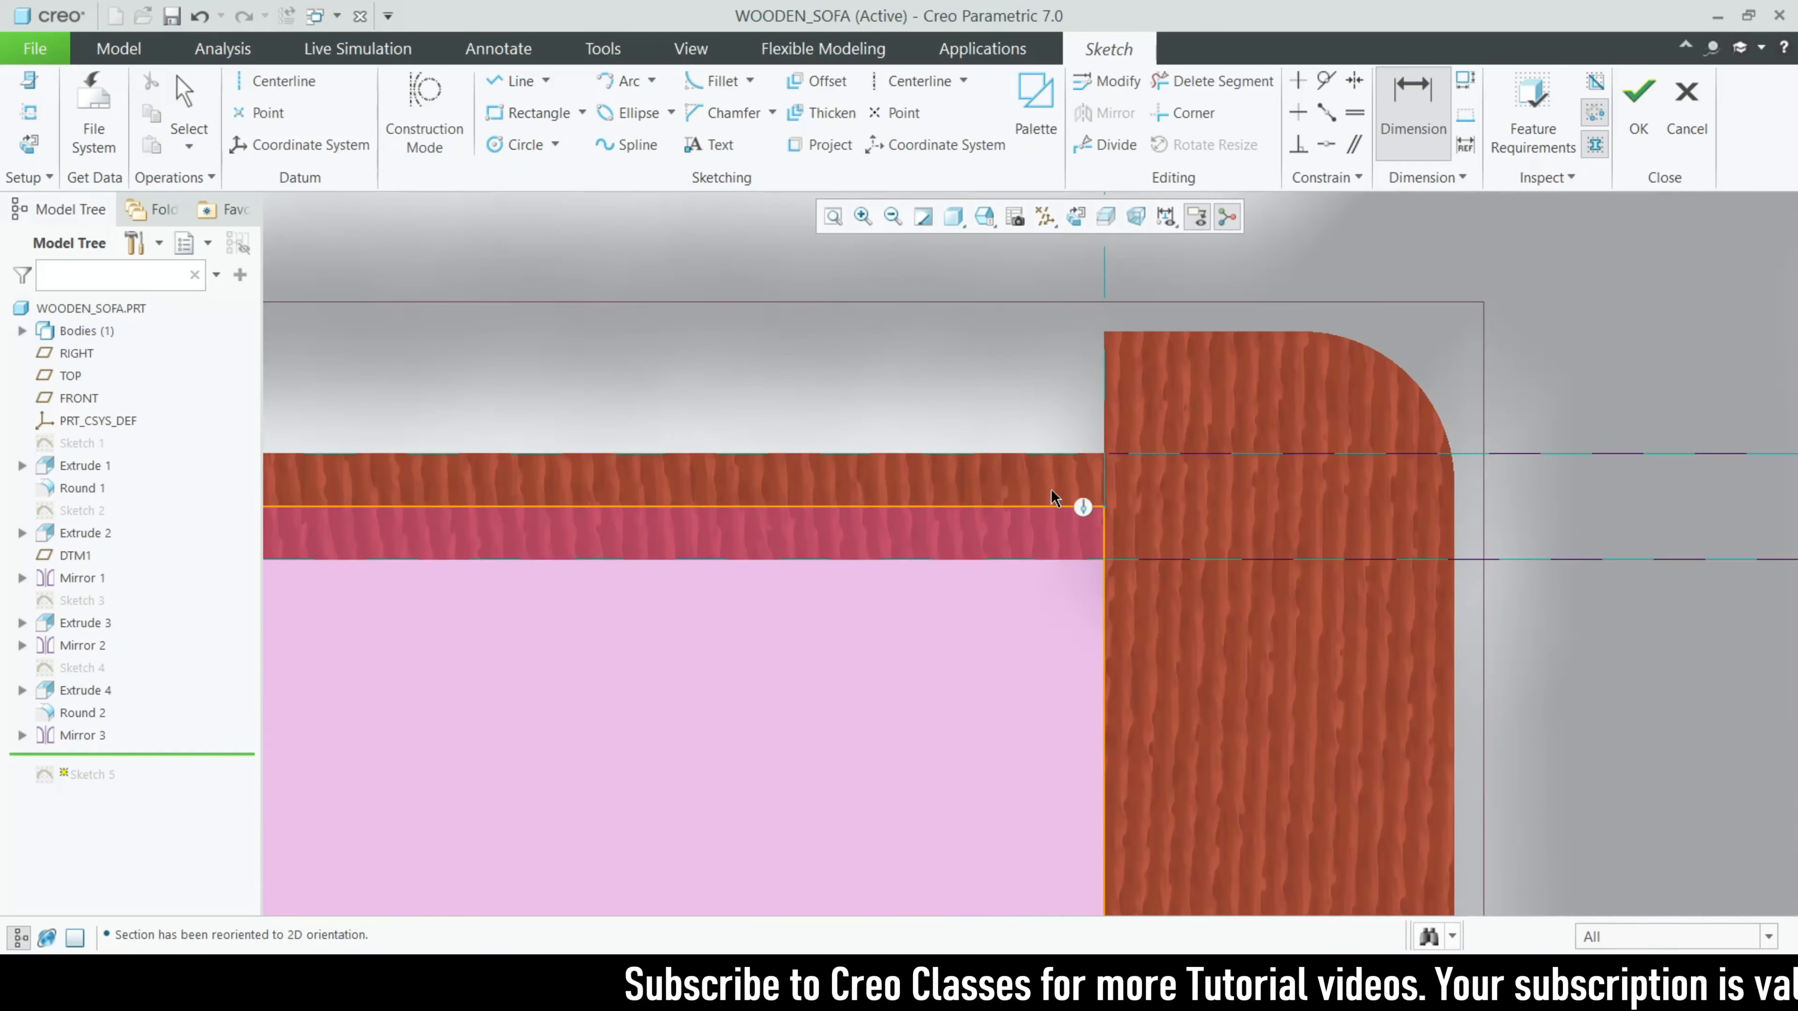
pyautogui.scroll(-2, 1086, 453)
pyautogui.click(1082, 447)
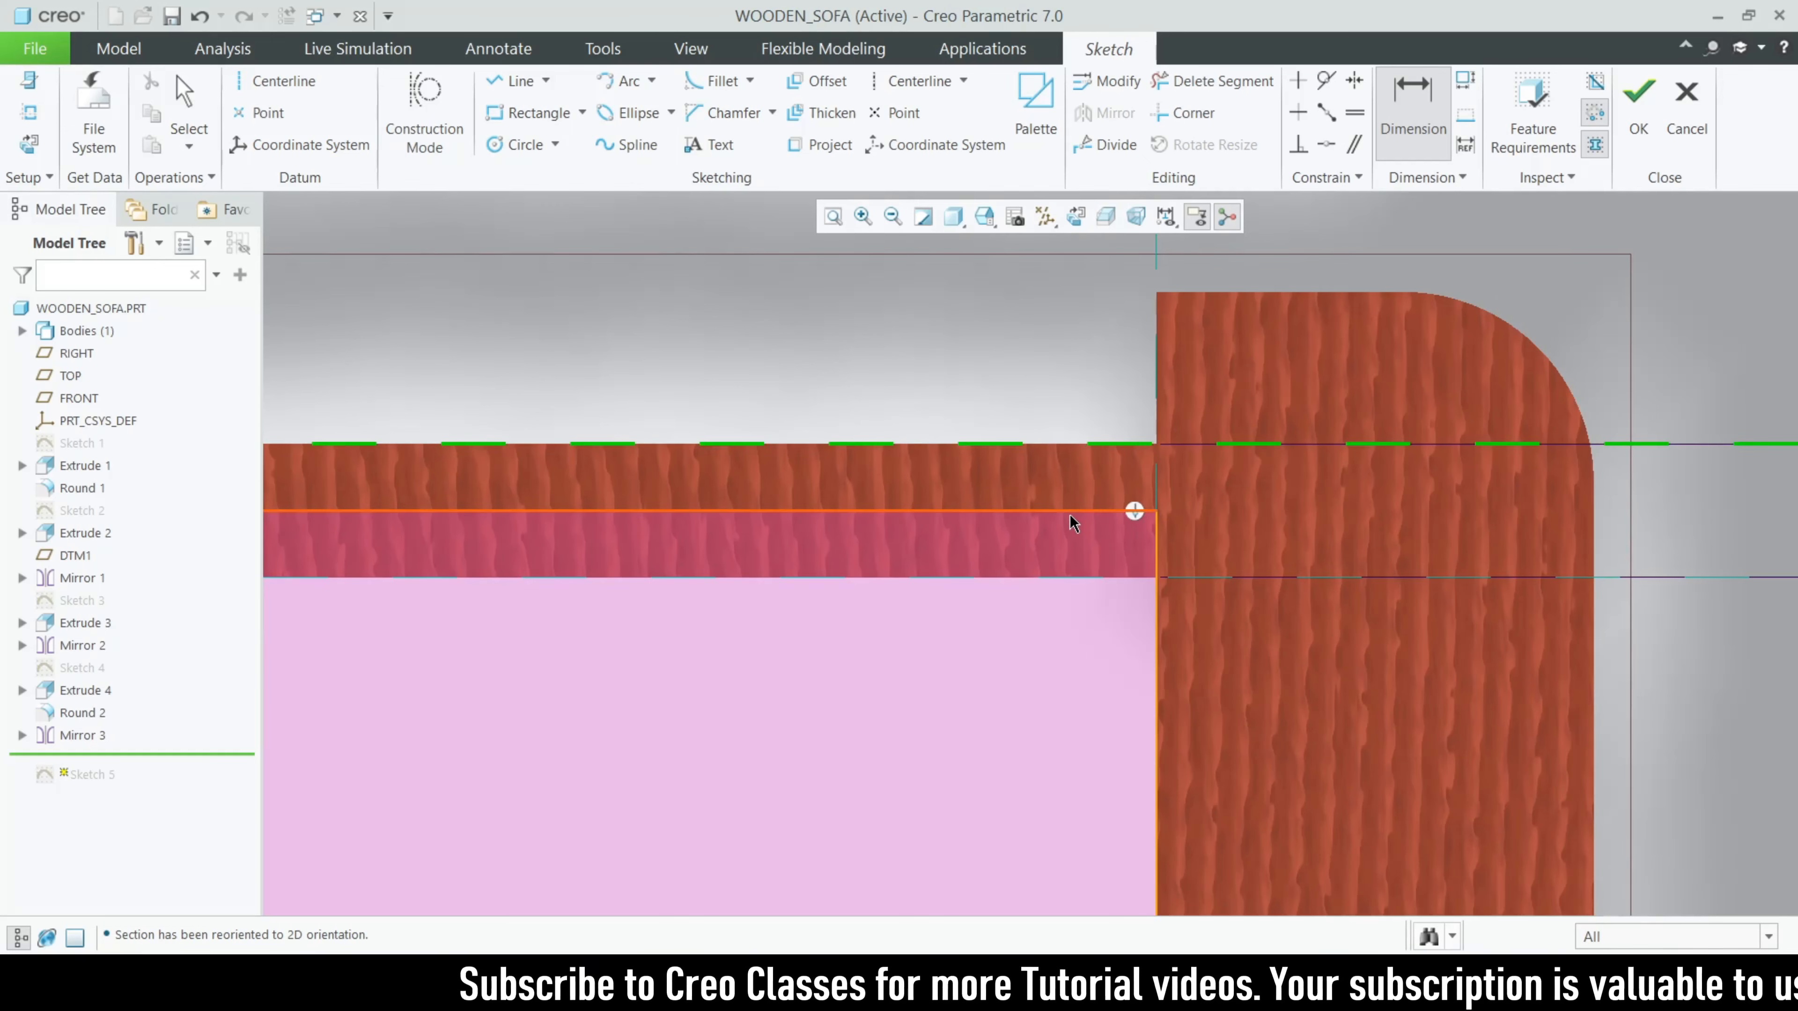
pyautogui.click(1070, 511)
pyautogui.middleClick(1087, 475)
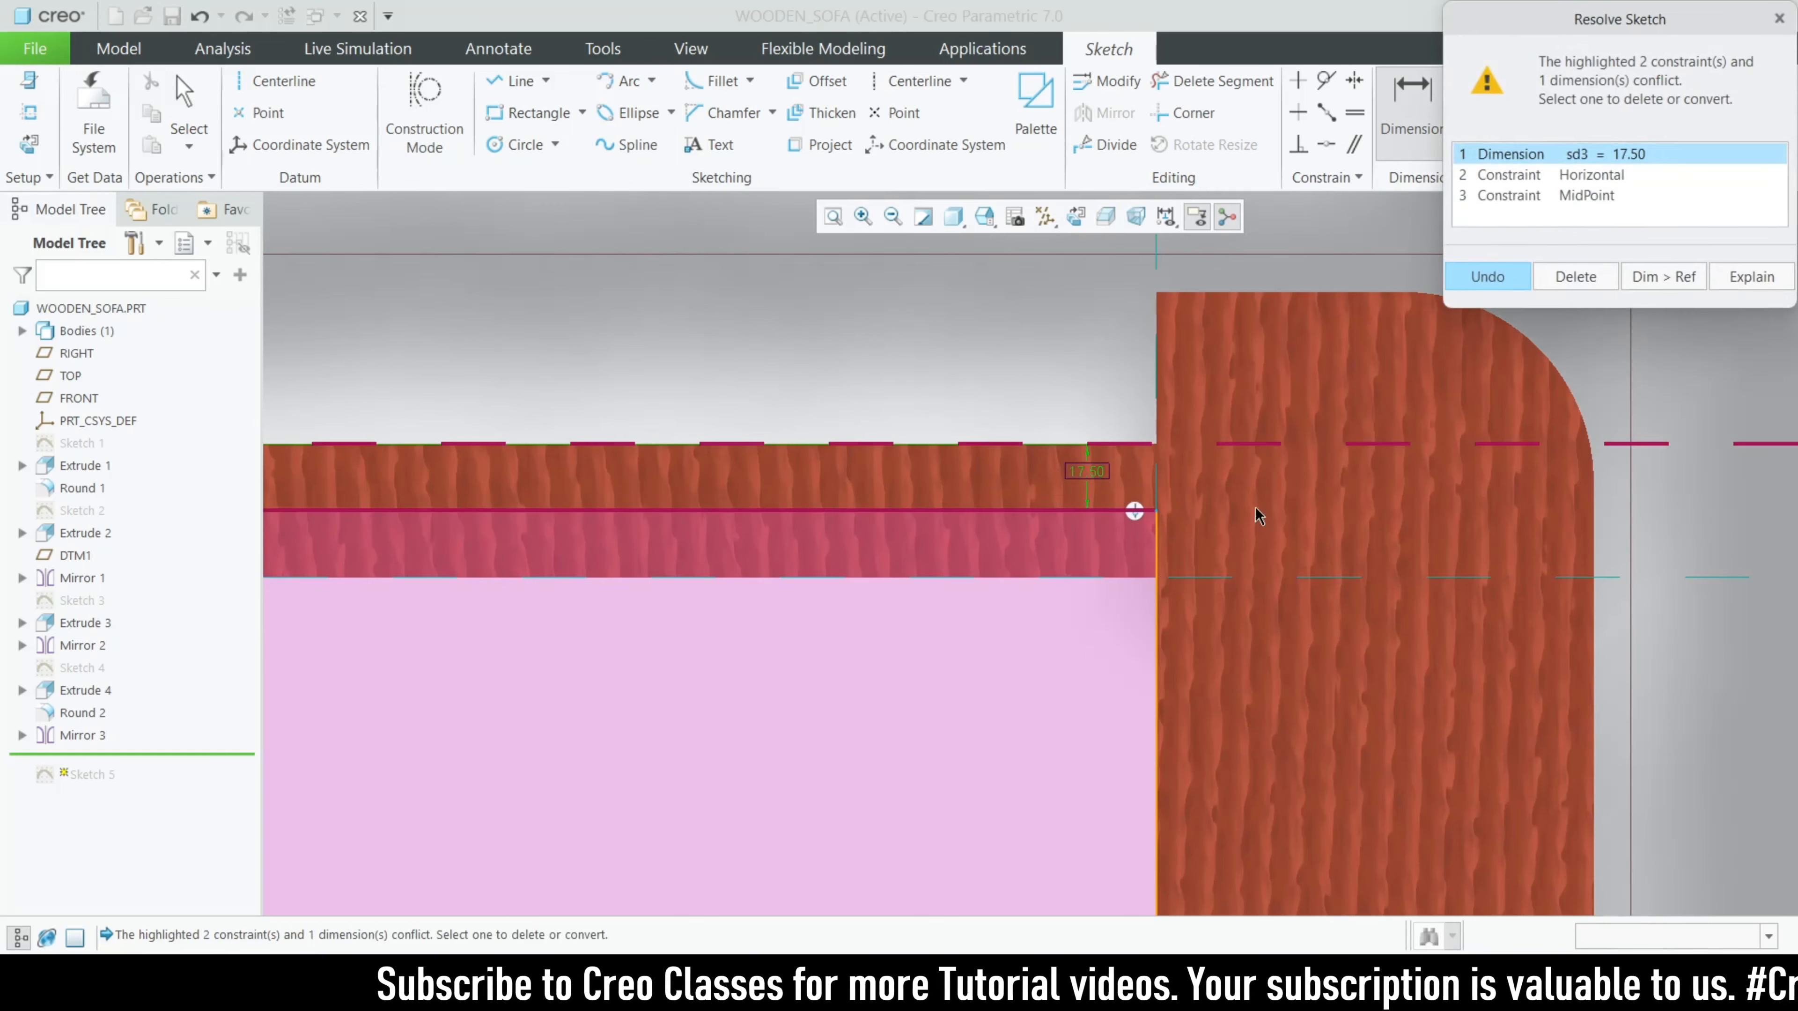
pyautogui.click(1778, 19)
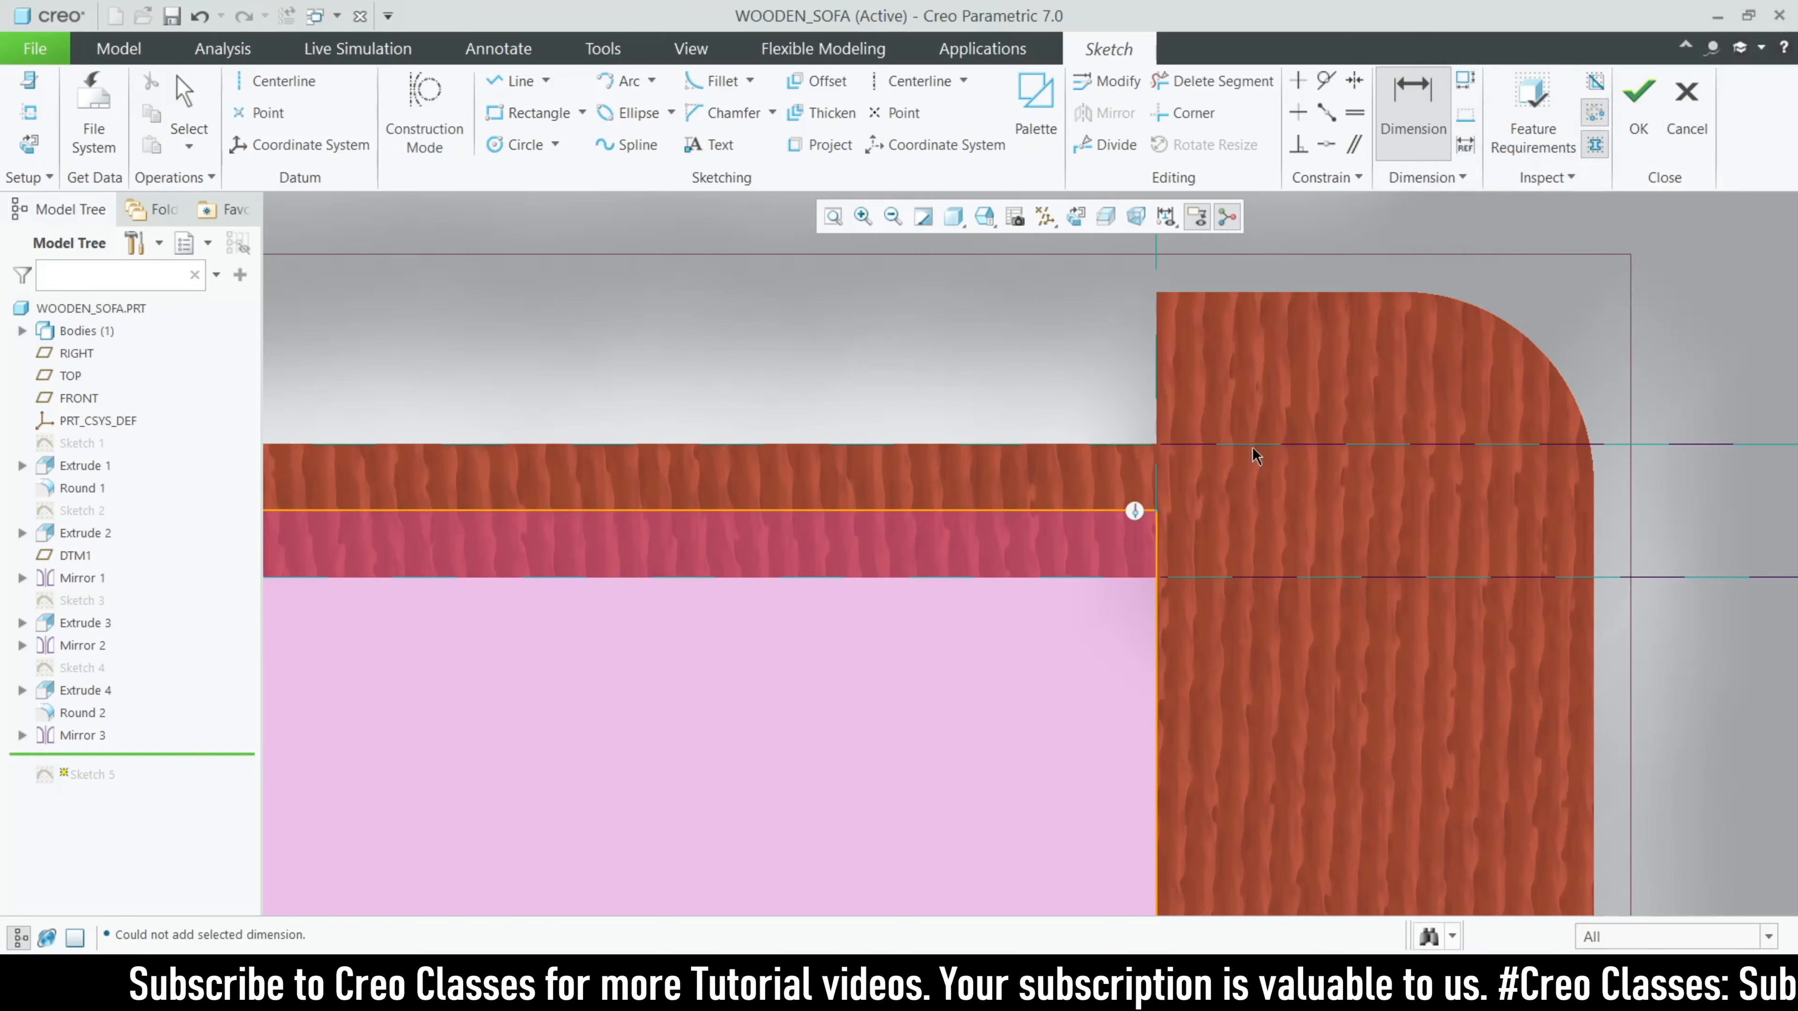
# - Examine the front edge offset and the whole seat rectangle in Sketch 5, and quit the sketch without saving
pyautogui.scroll(5, 1152, 448)
pyautogui.scroll(1, 1080, 683)
pyautogui.scroll(-3, 1354, 591)
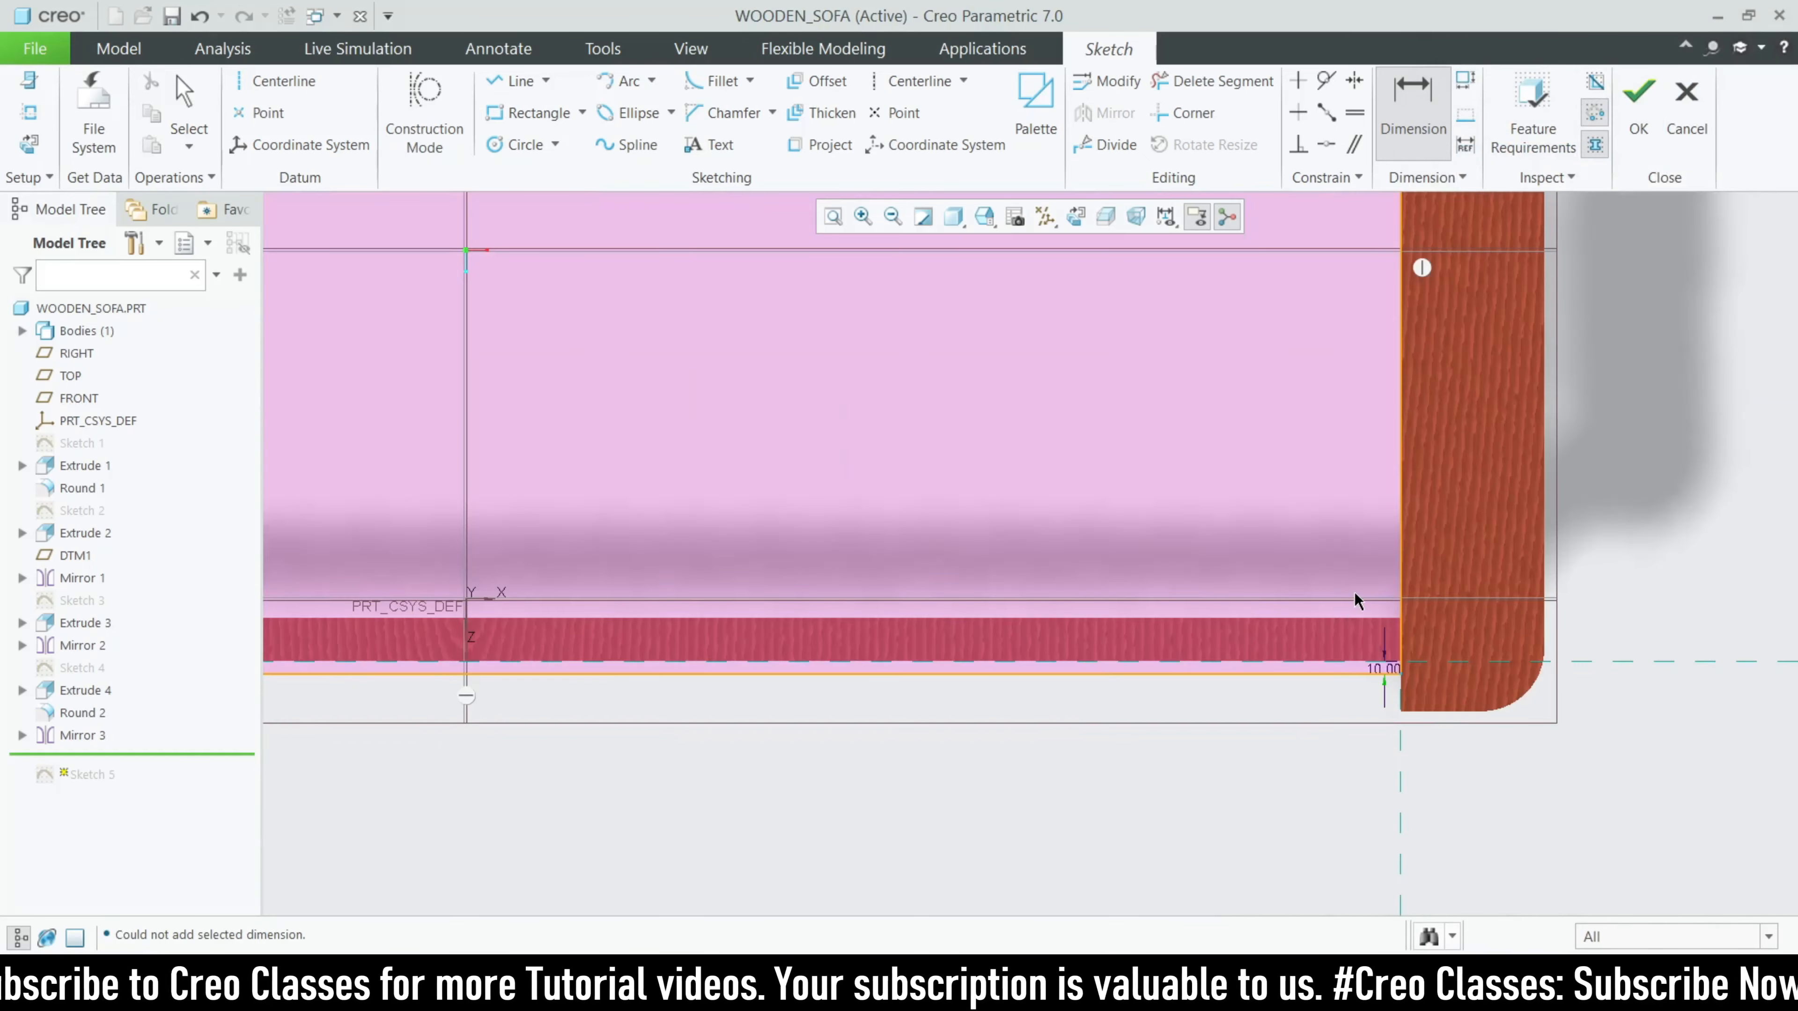
pyautogui.scroll(-3, 1427, 765)
pyautogui.scroll(5, 1499, 785)
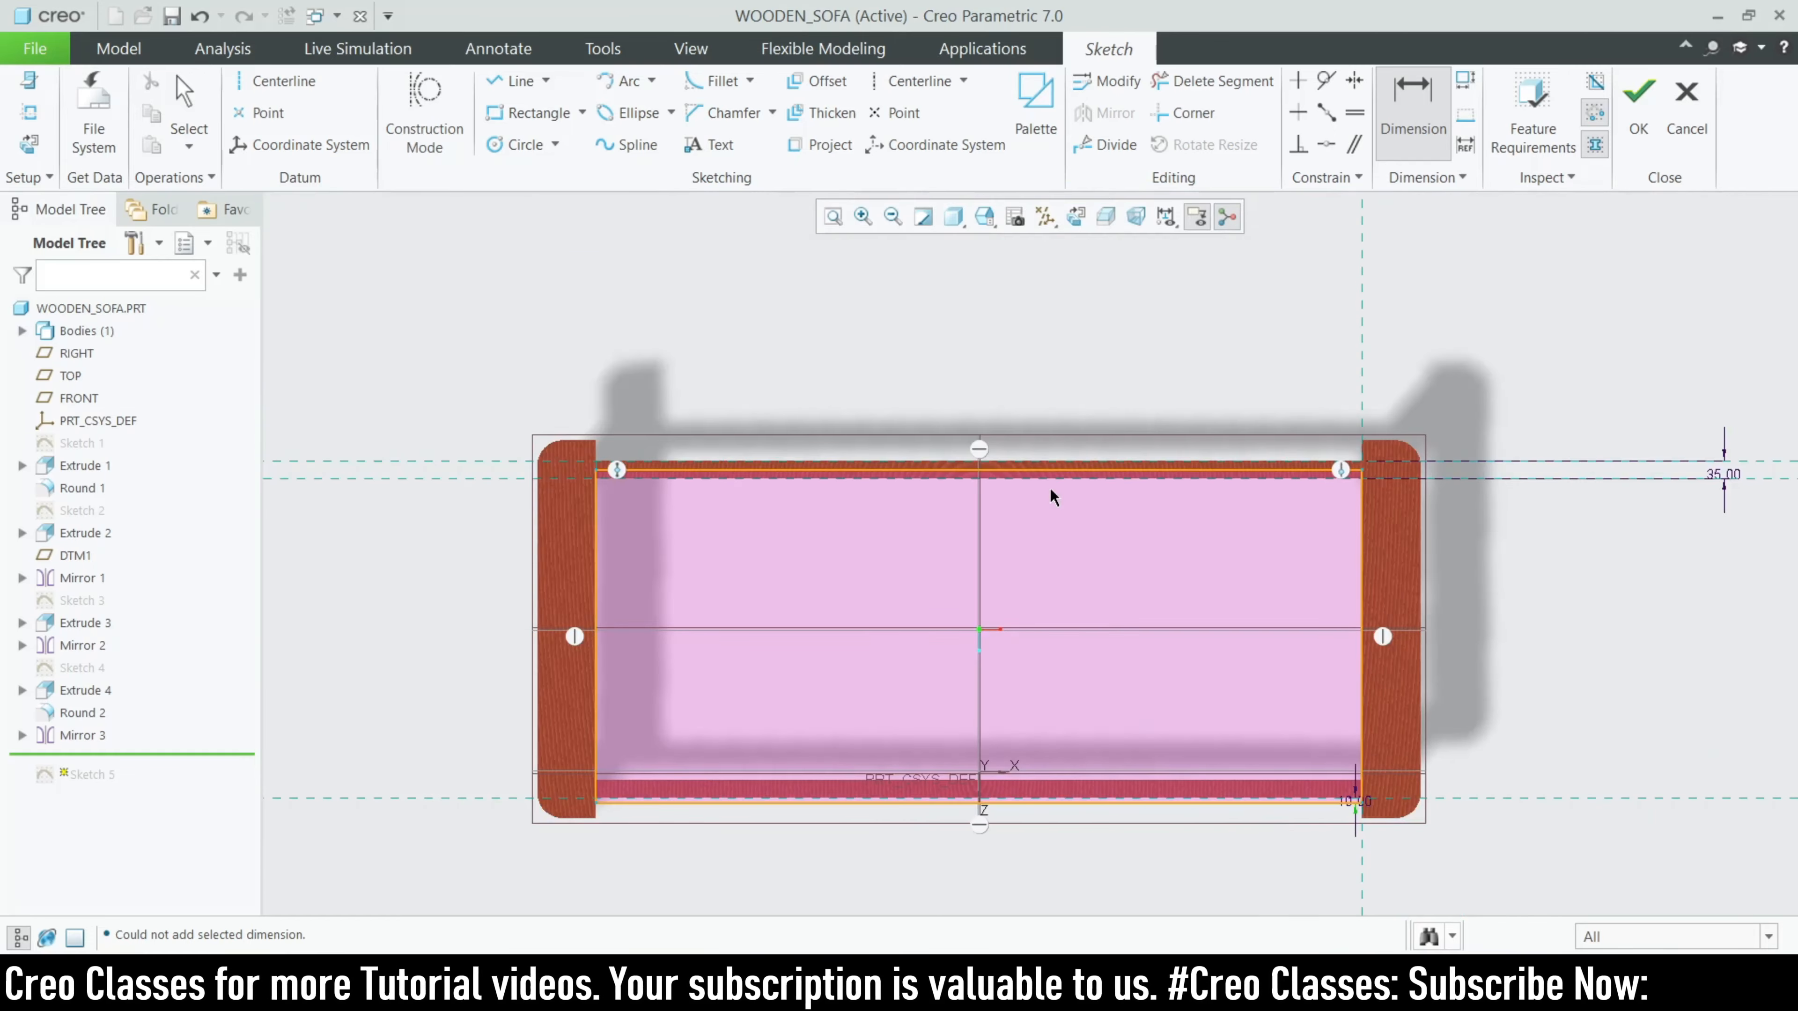
pyautogui.click(1687, 114)
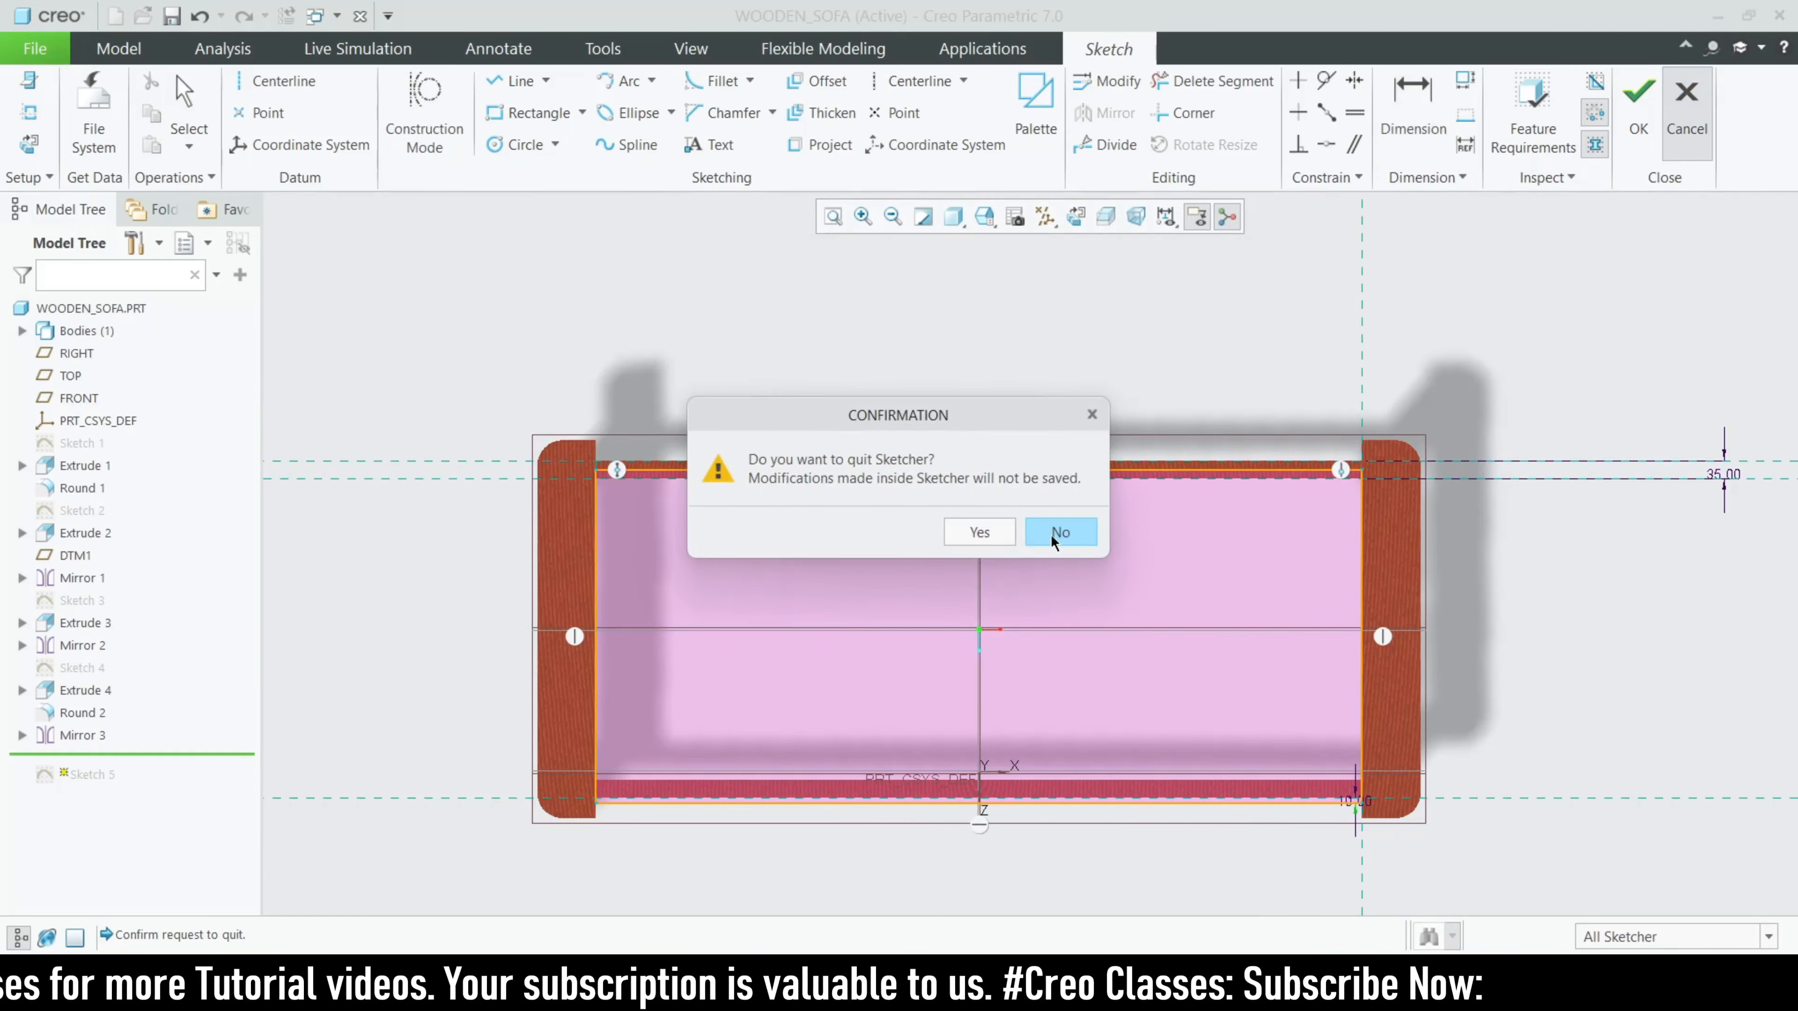
pyautogui.click(980, 533)
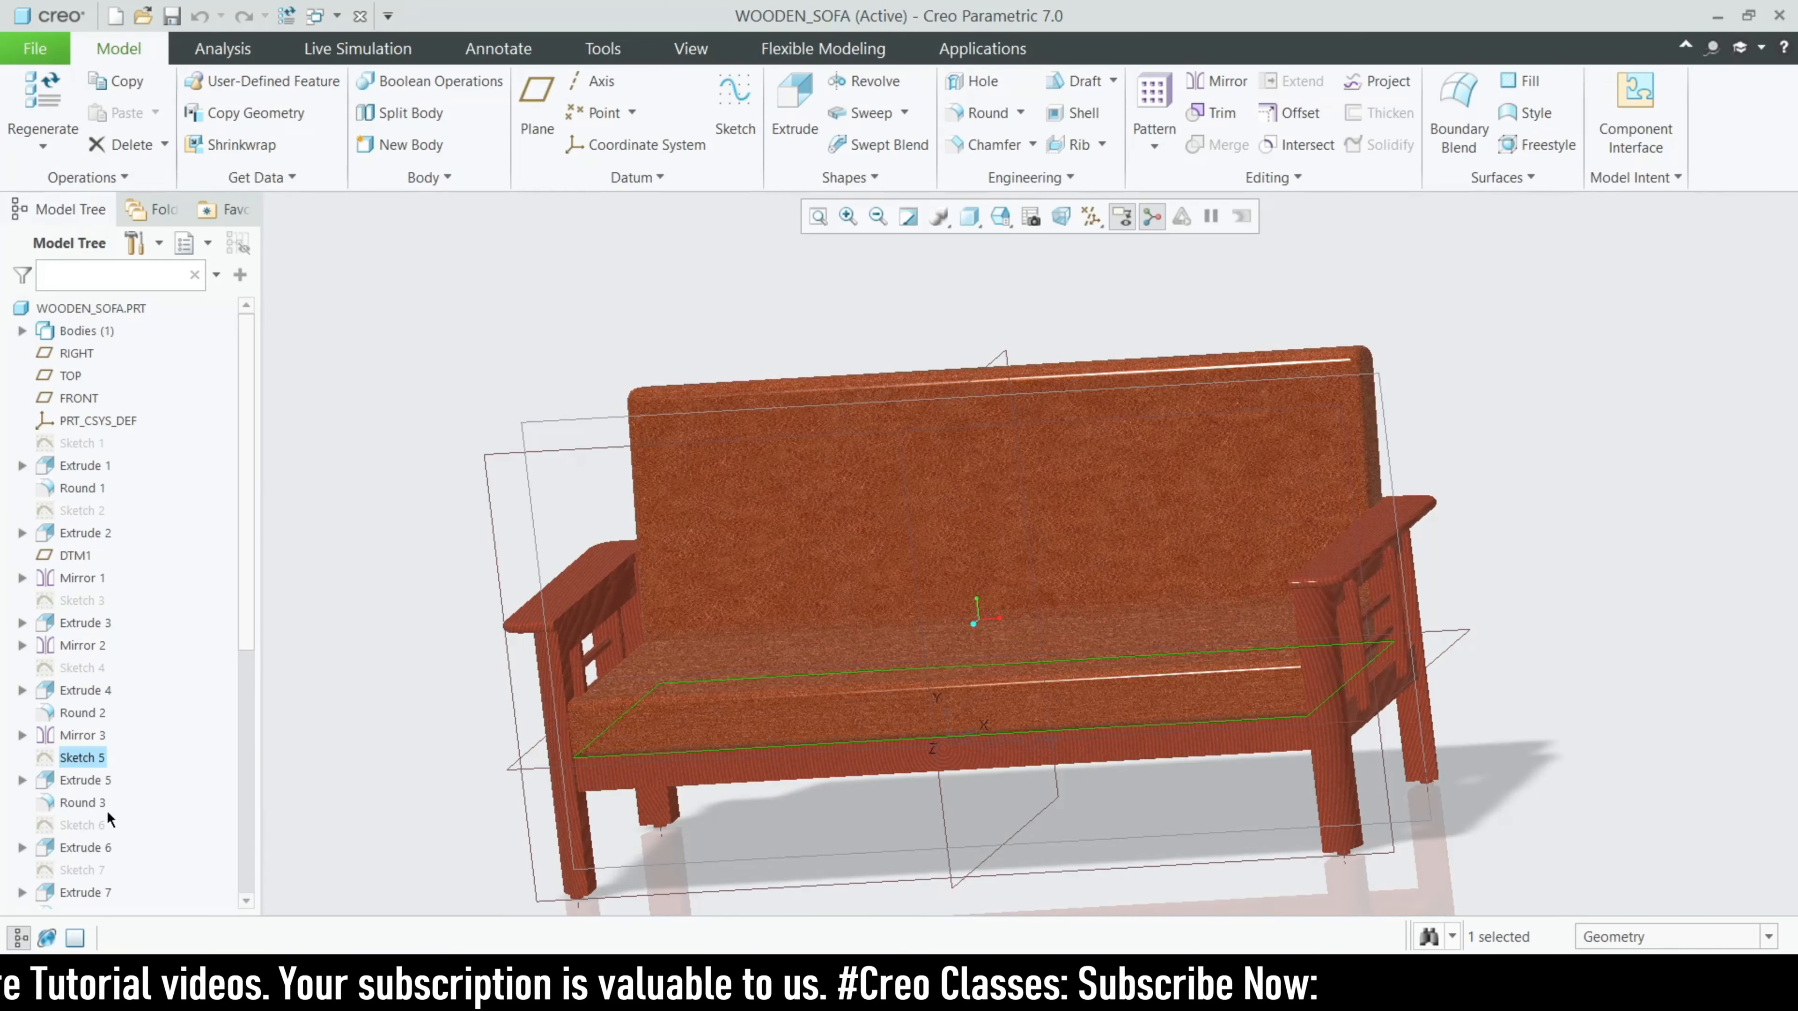
# - Review the depth definition of Extrude 5, the seat cushion, and leave it without changes
pyautogui.click(83, 780)
pyautogui.click(136, 660)
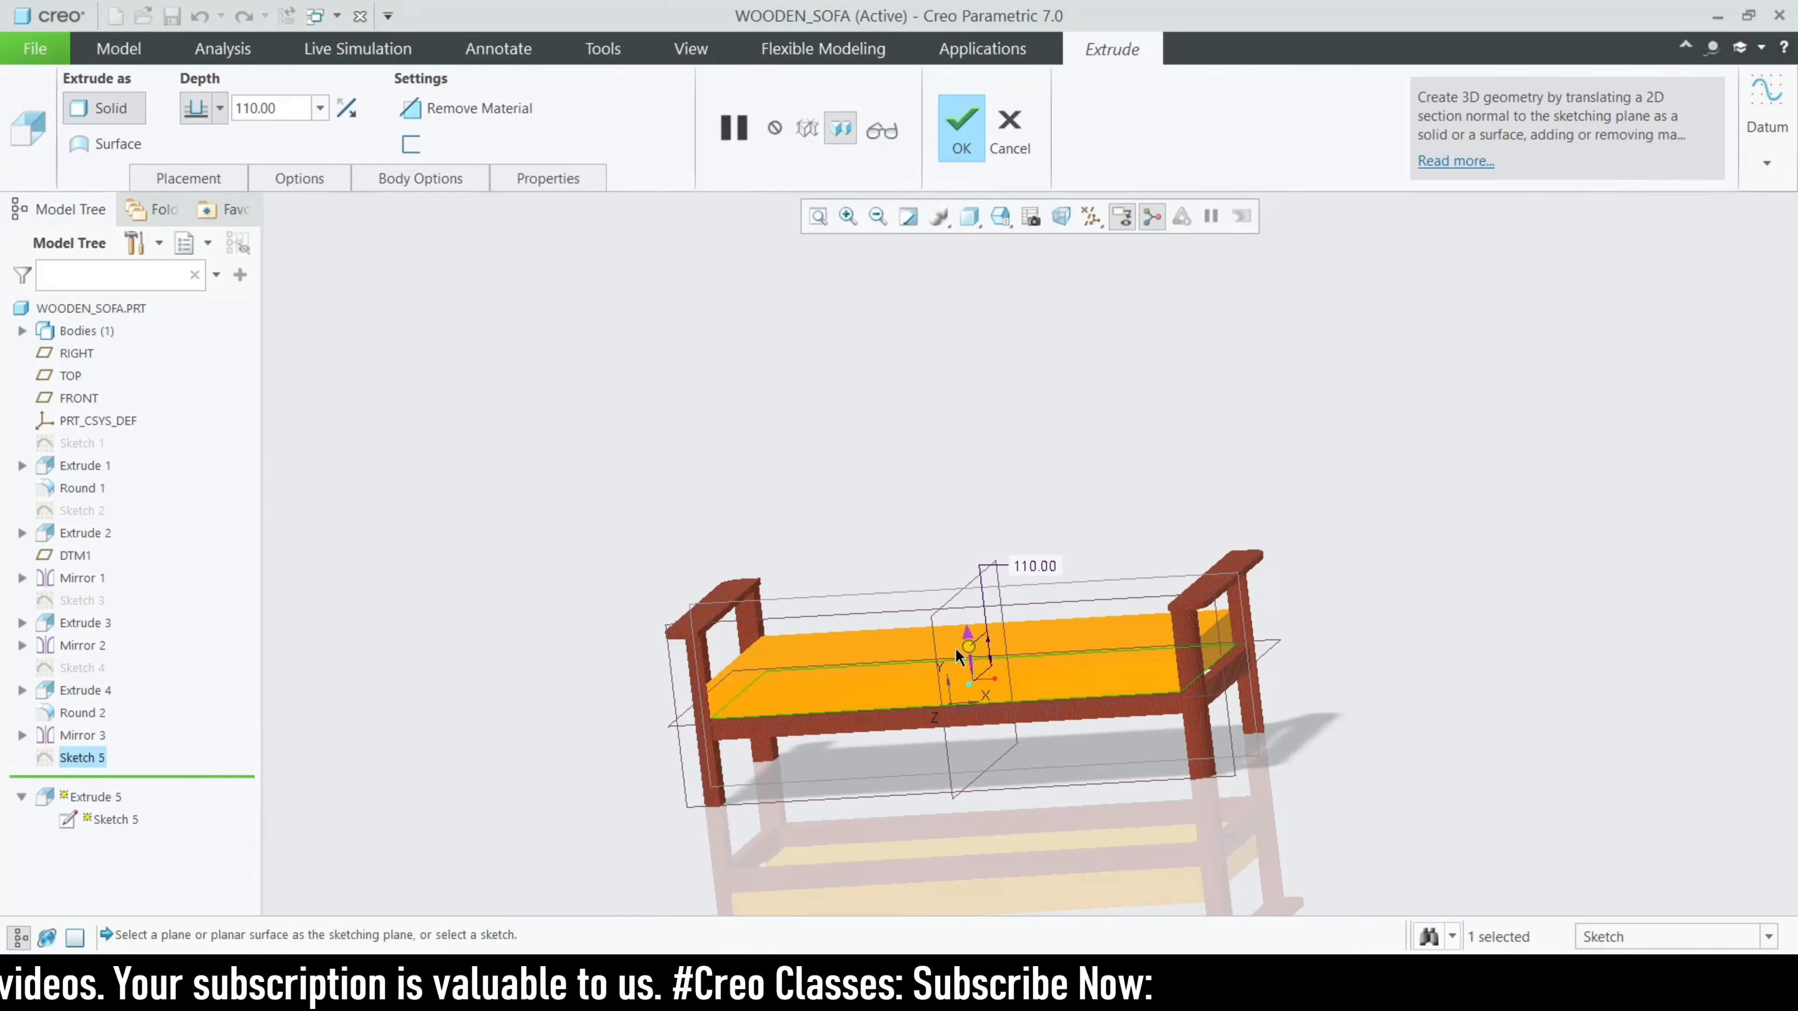
pyautogui.click(1012, 134)
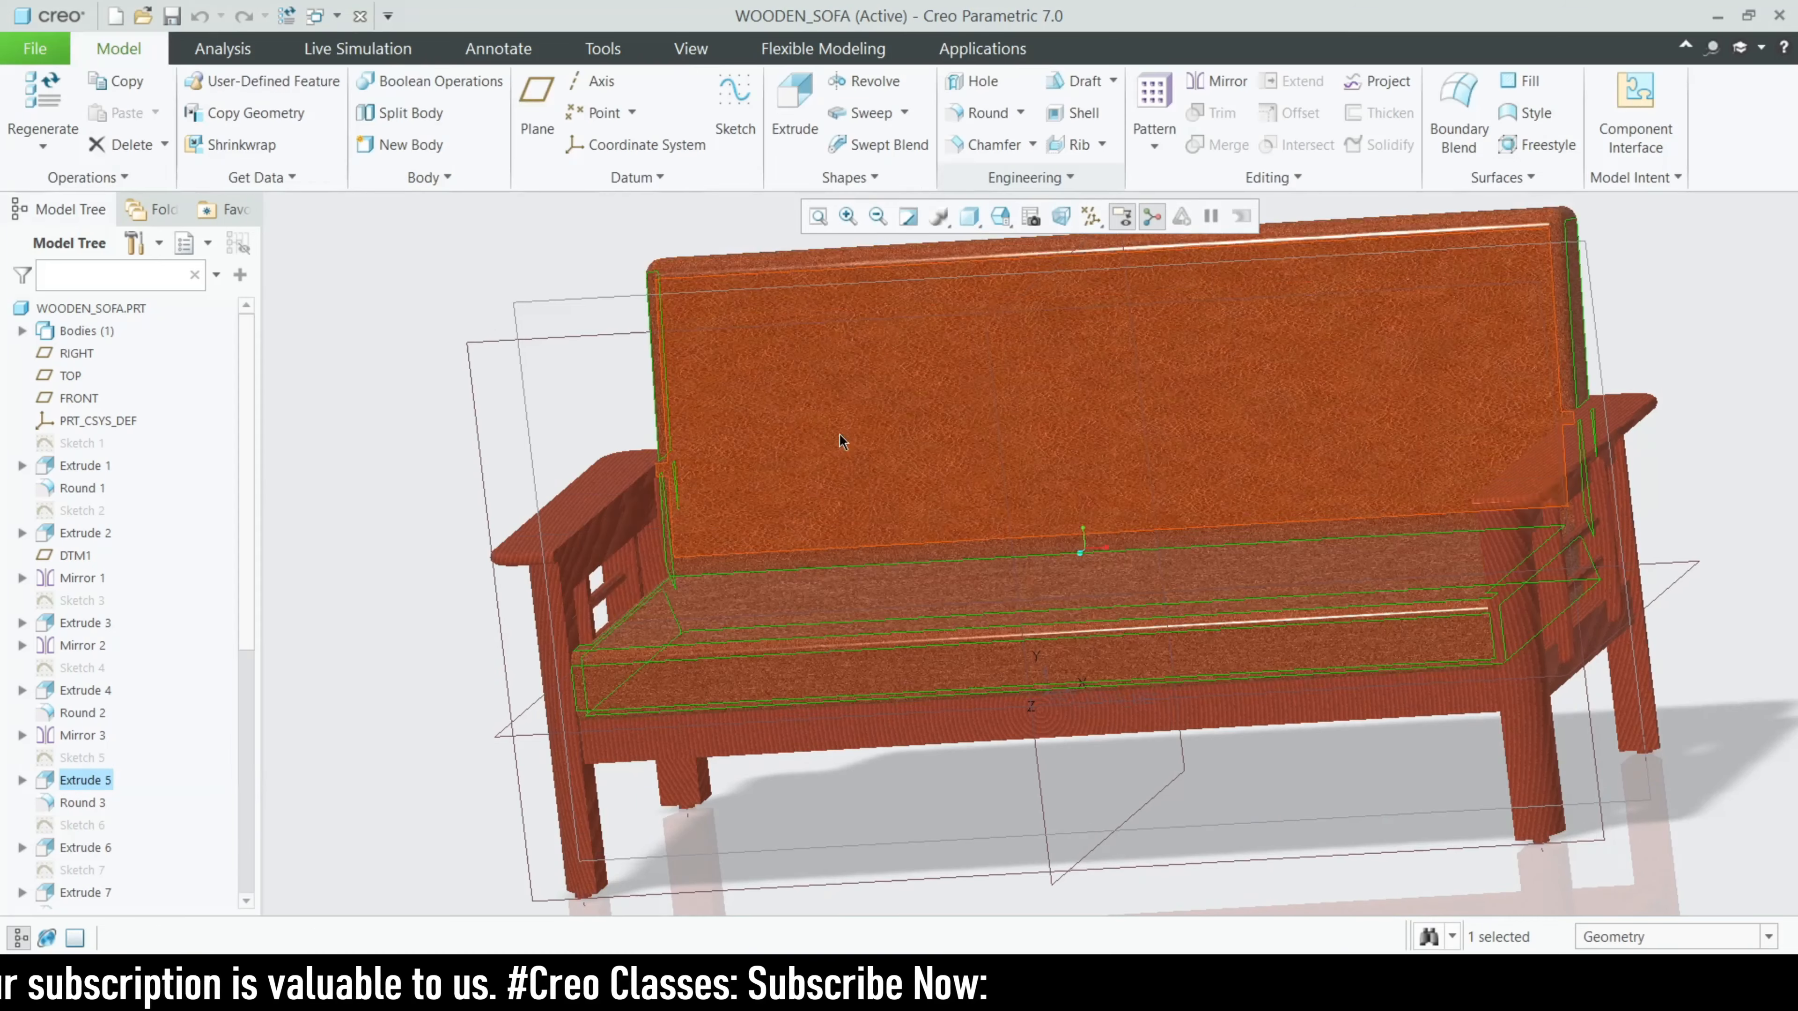
# - Review the radius and front edge references of Round 3 on the seat cushion, and leave it without changes
pyautogui.scroll(-5, 87, 574)
pyautogui.click(82, 465)
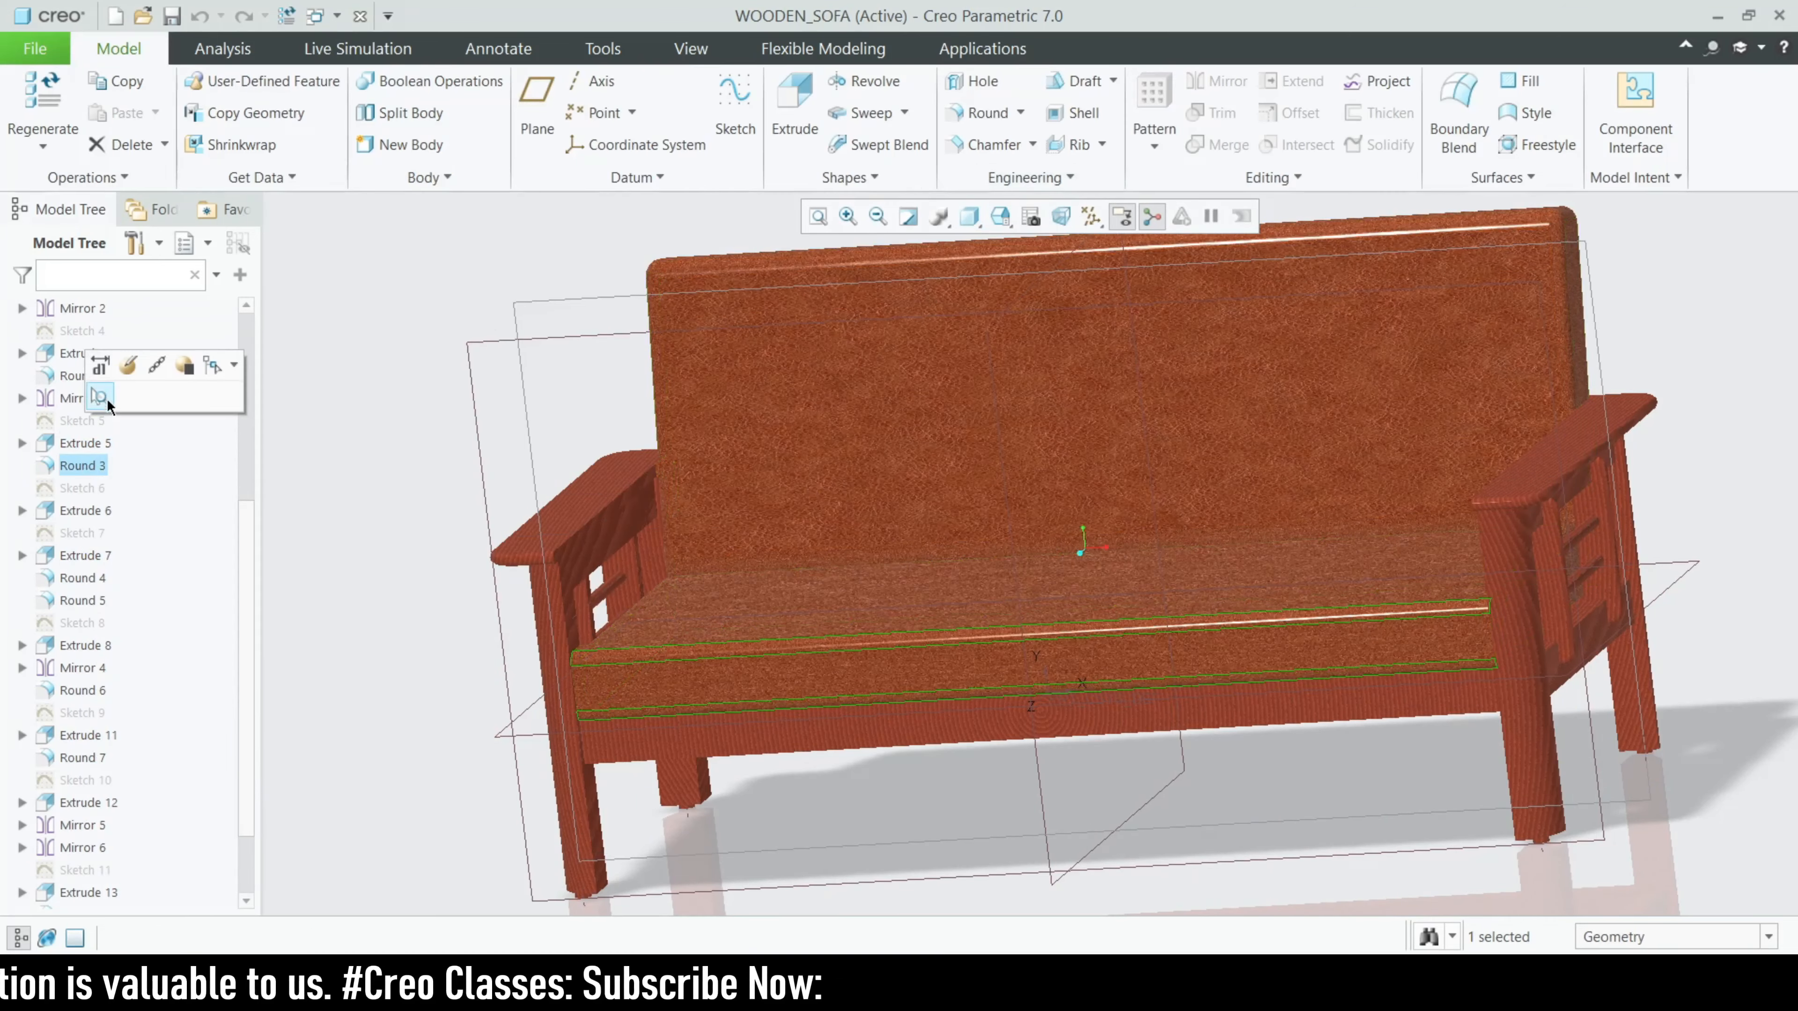
pyautogui.click(128, 365)
pyautogui.moveTo(1033, 645); pyautogui.dragTo(867, 855, button='middle')
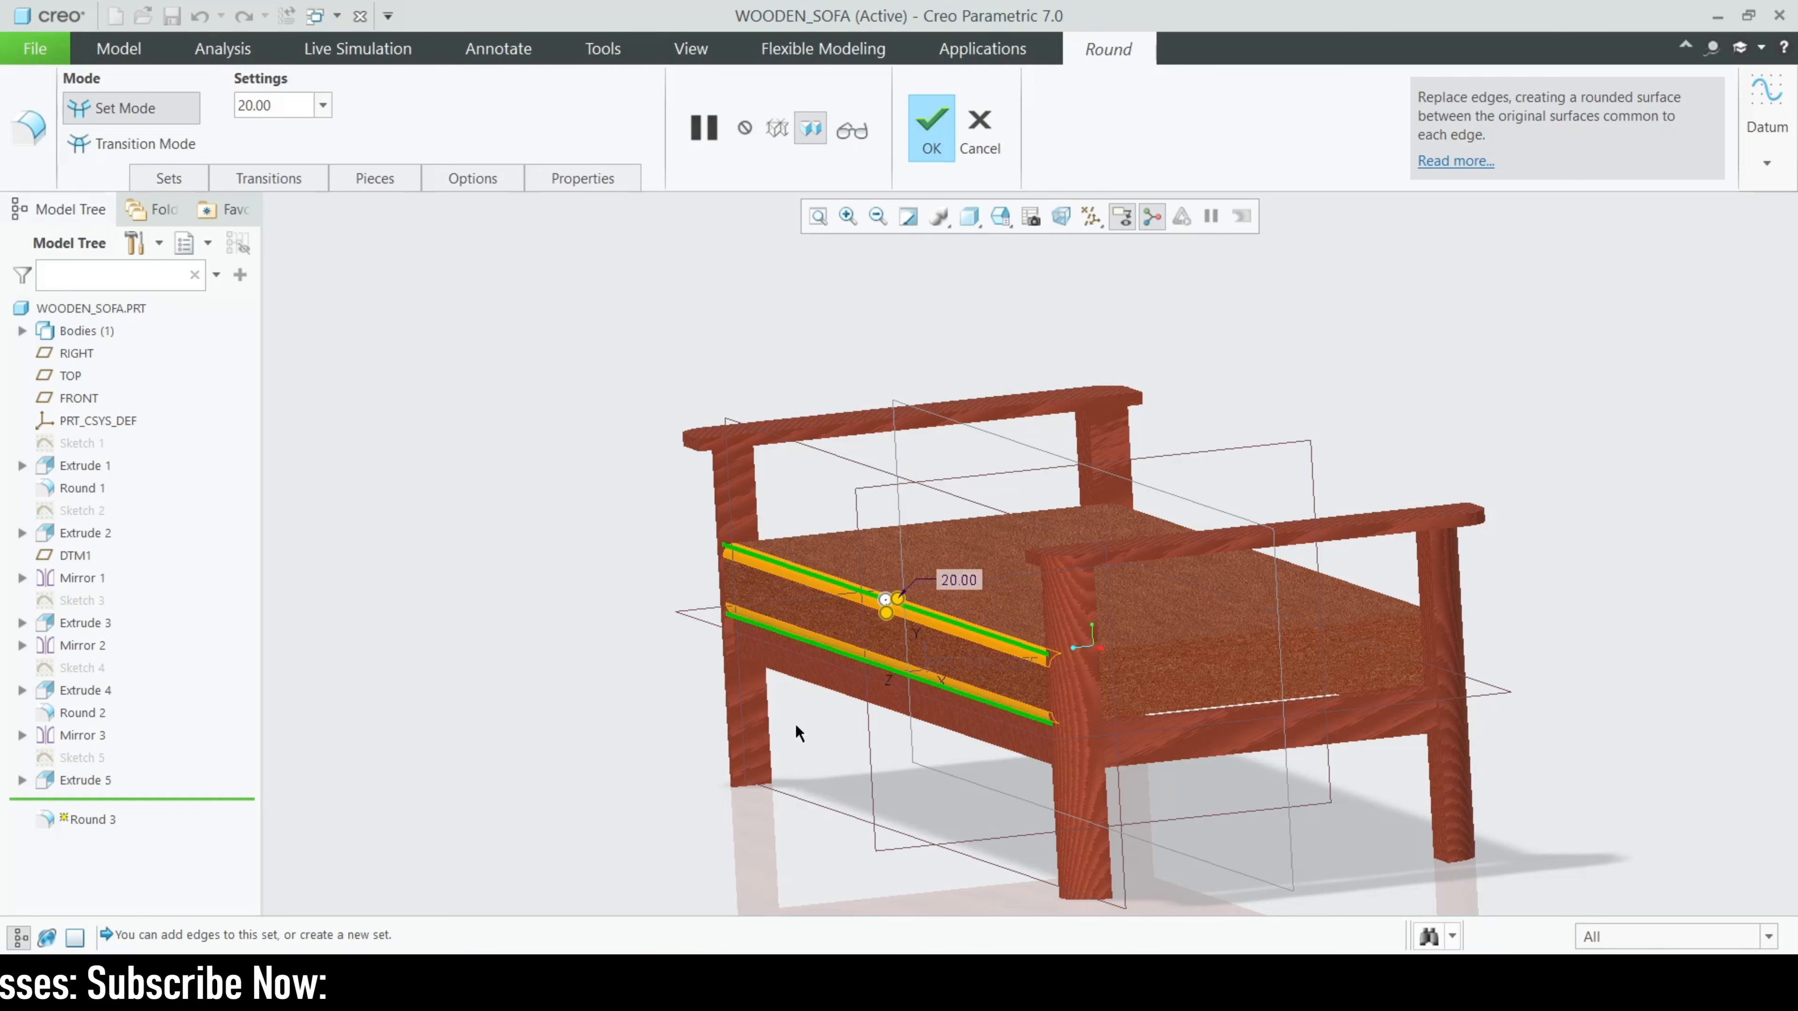
pyautogui.scroll(3, 847, 742)
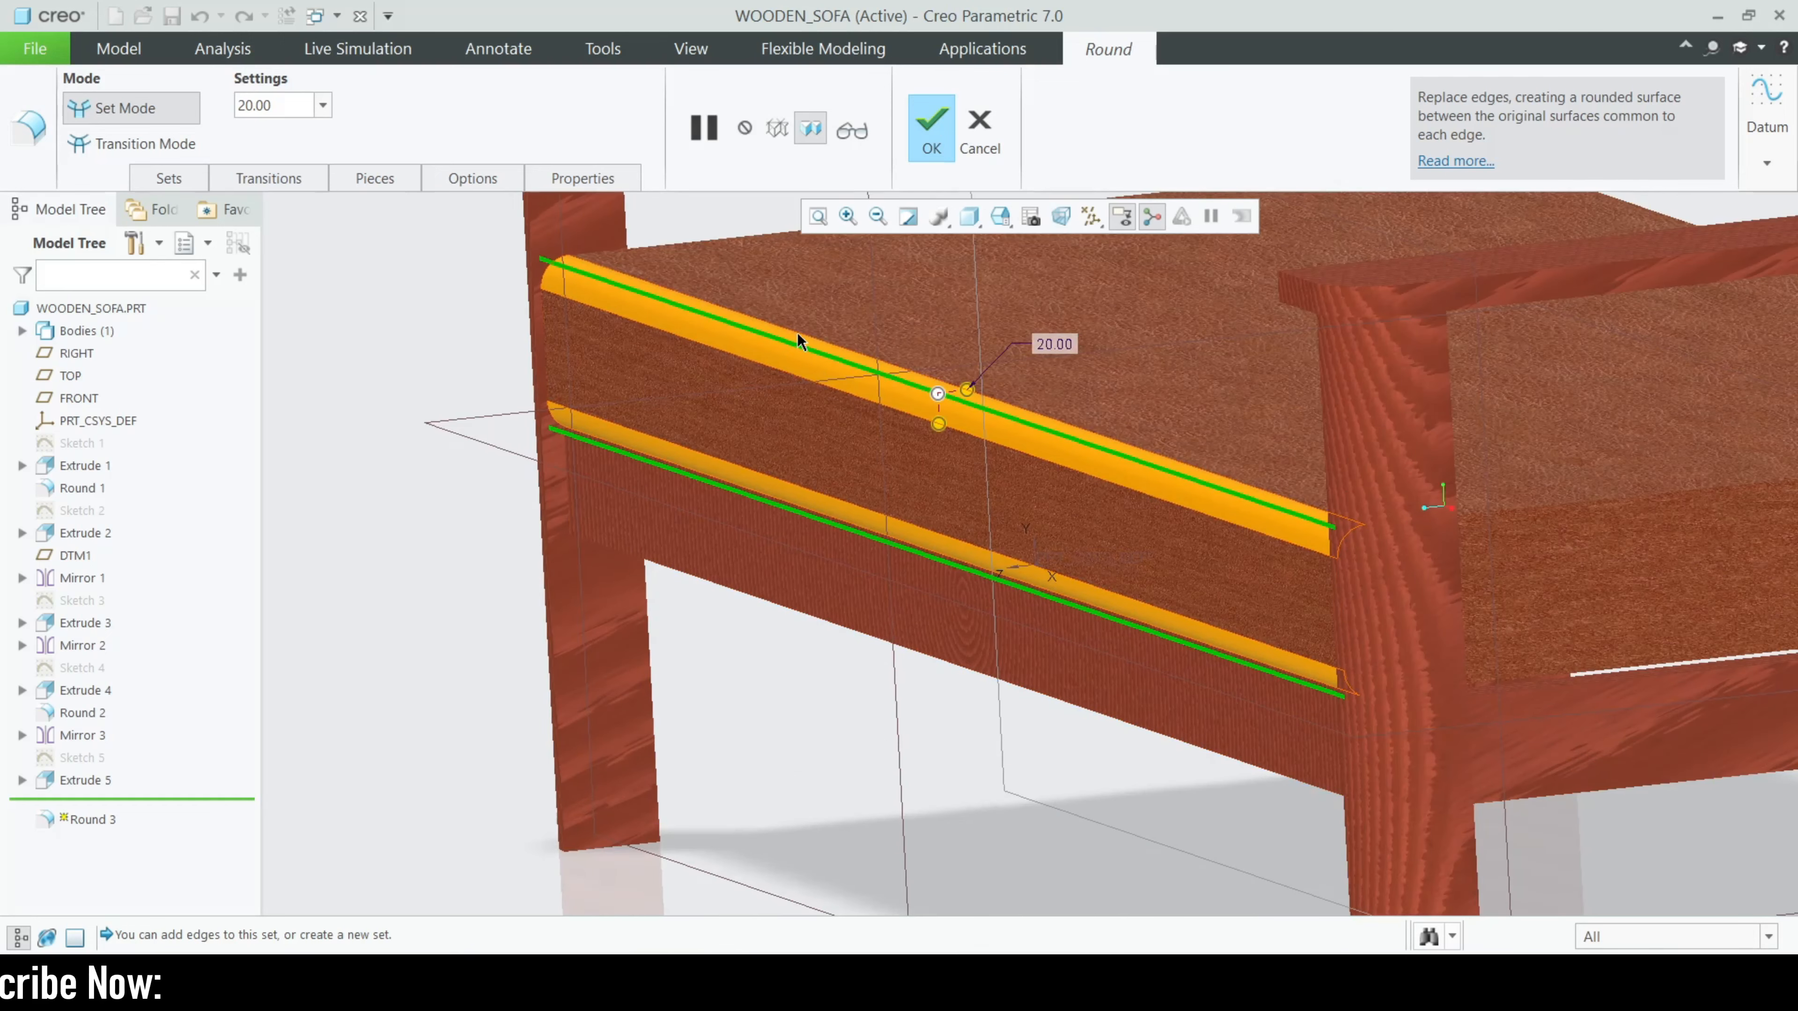
pyautogui.click(993, 150)
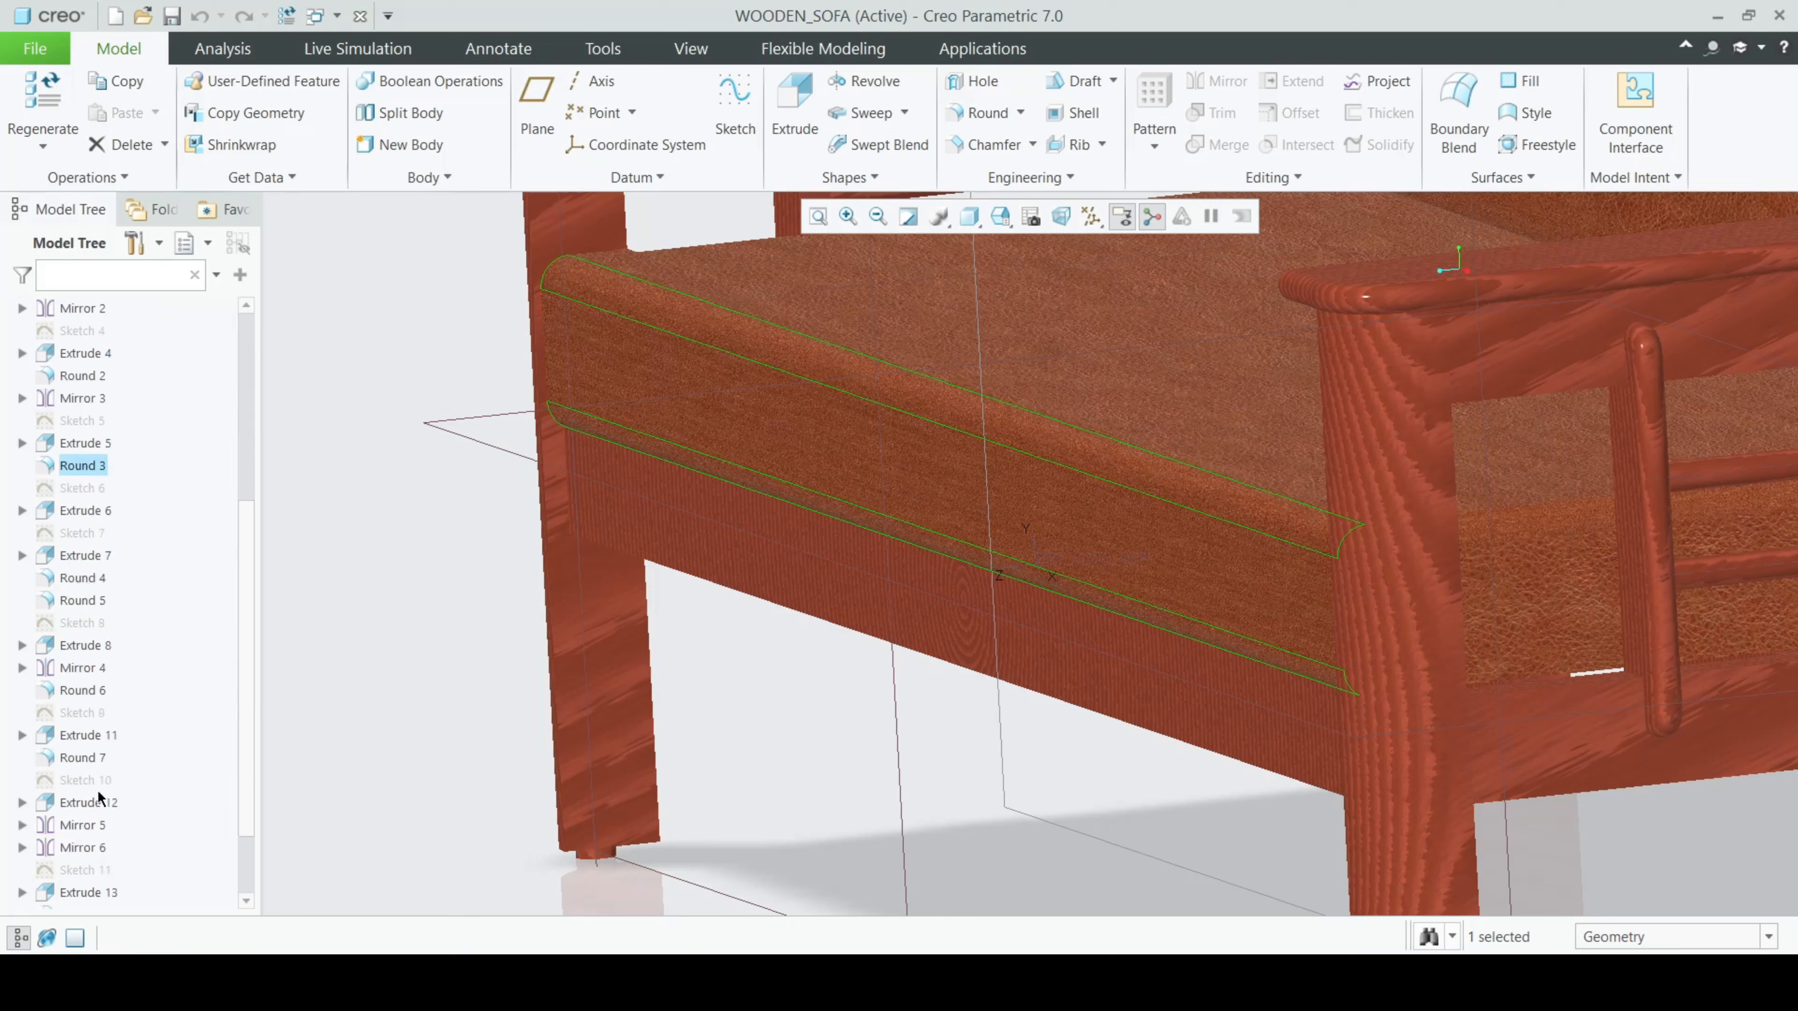
pyautogui.scroll(-6, 57, 623)
pyautogui.click(90, 386)
pyautogui.click(102, 249)
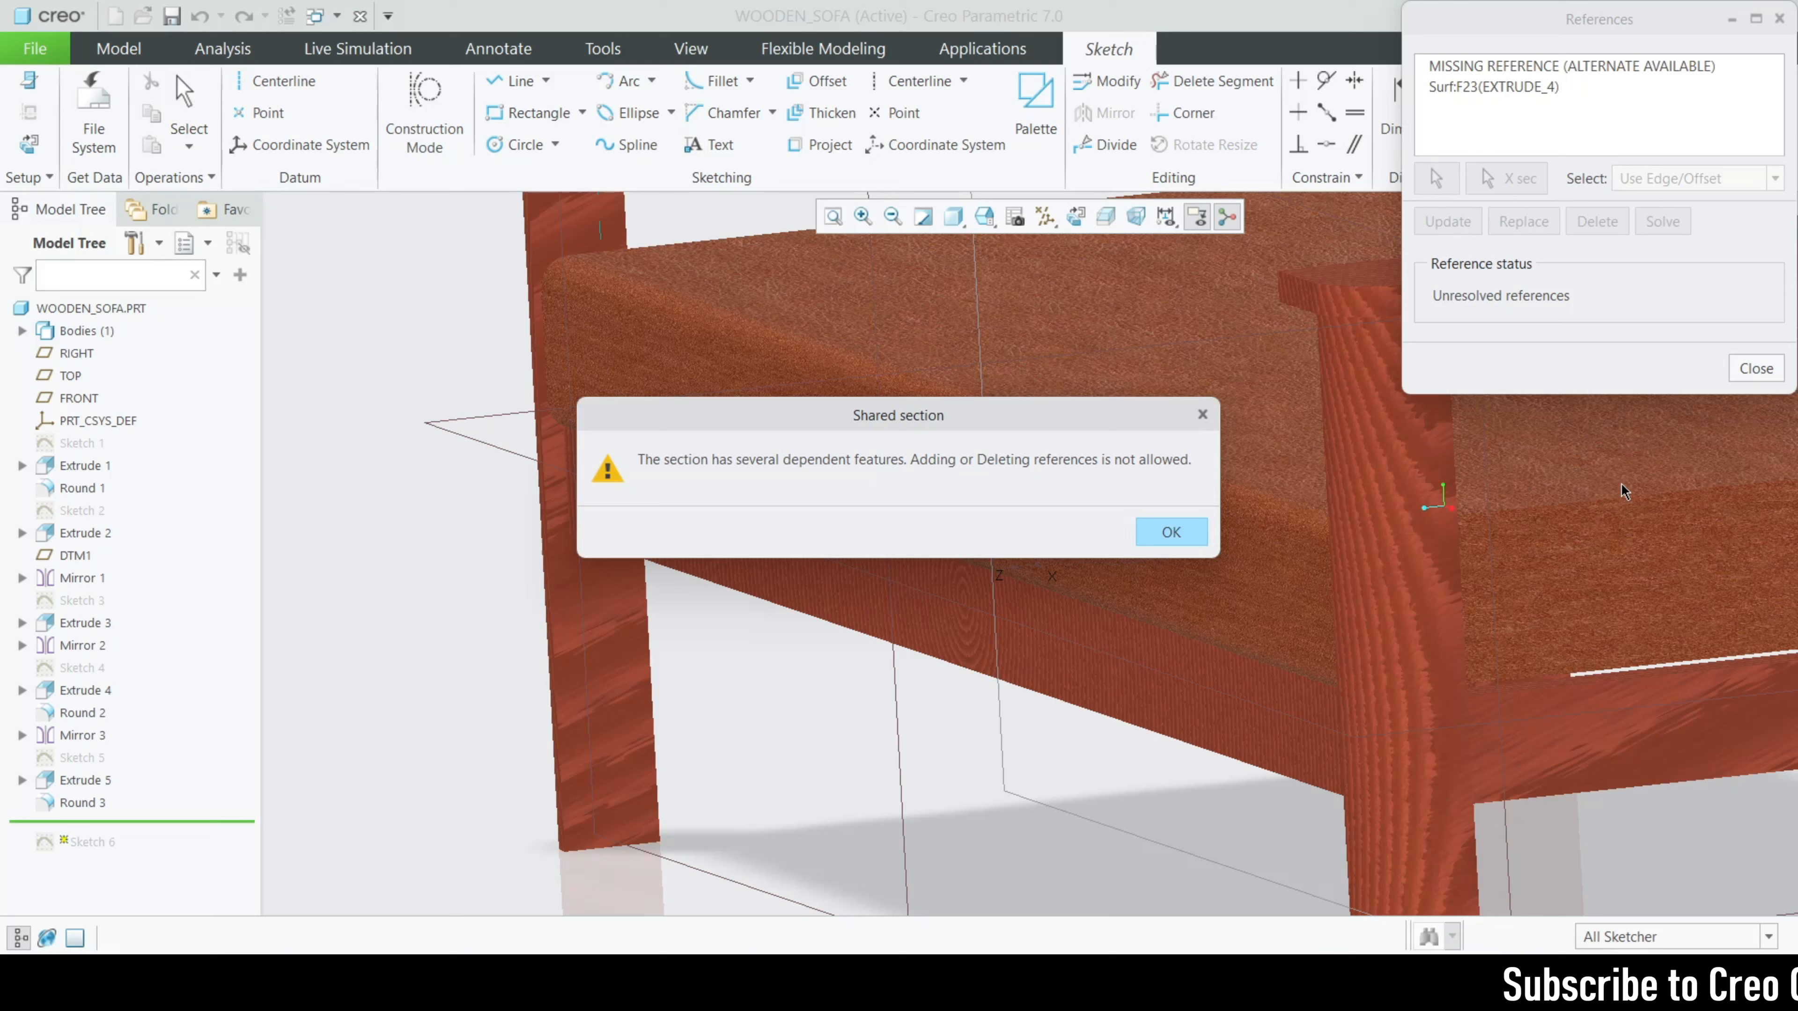
pyautogui.click(1202, 414)
pyautogui.click(1755, 368)
pyautogui.click(1687, 106)
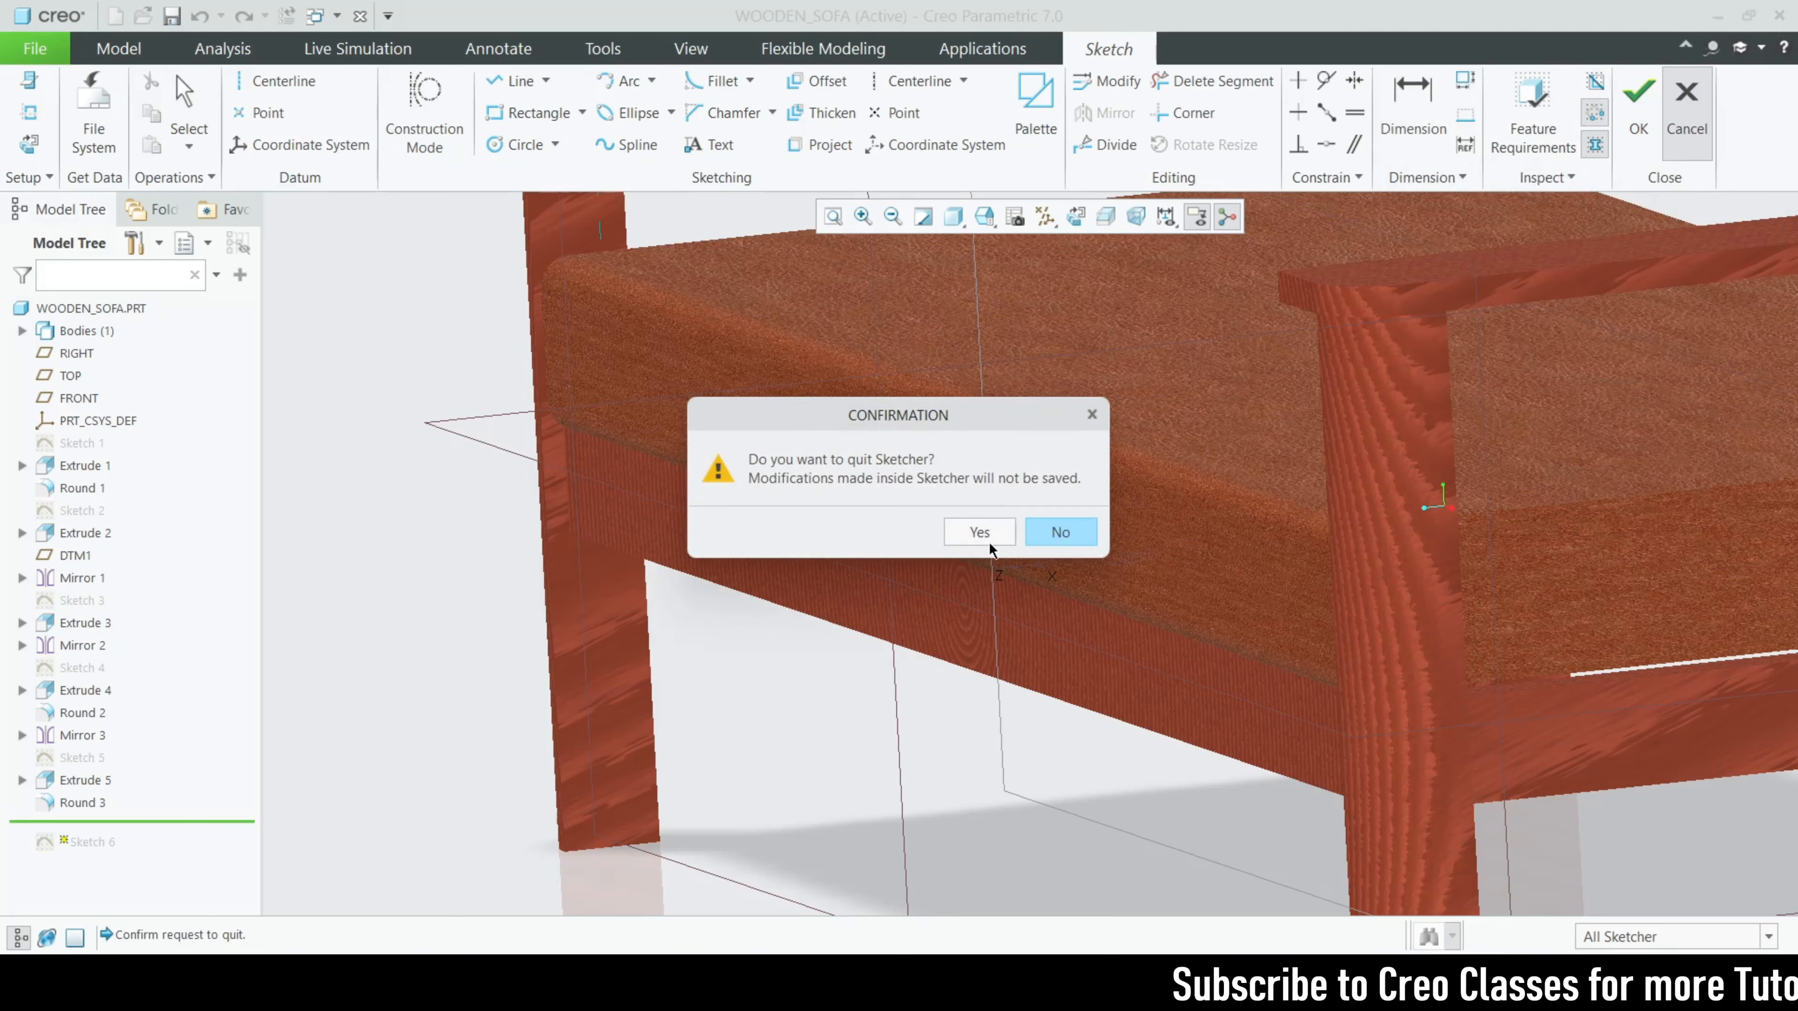
pyautogui.click(986, 540)
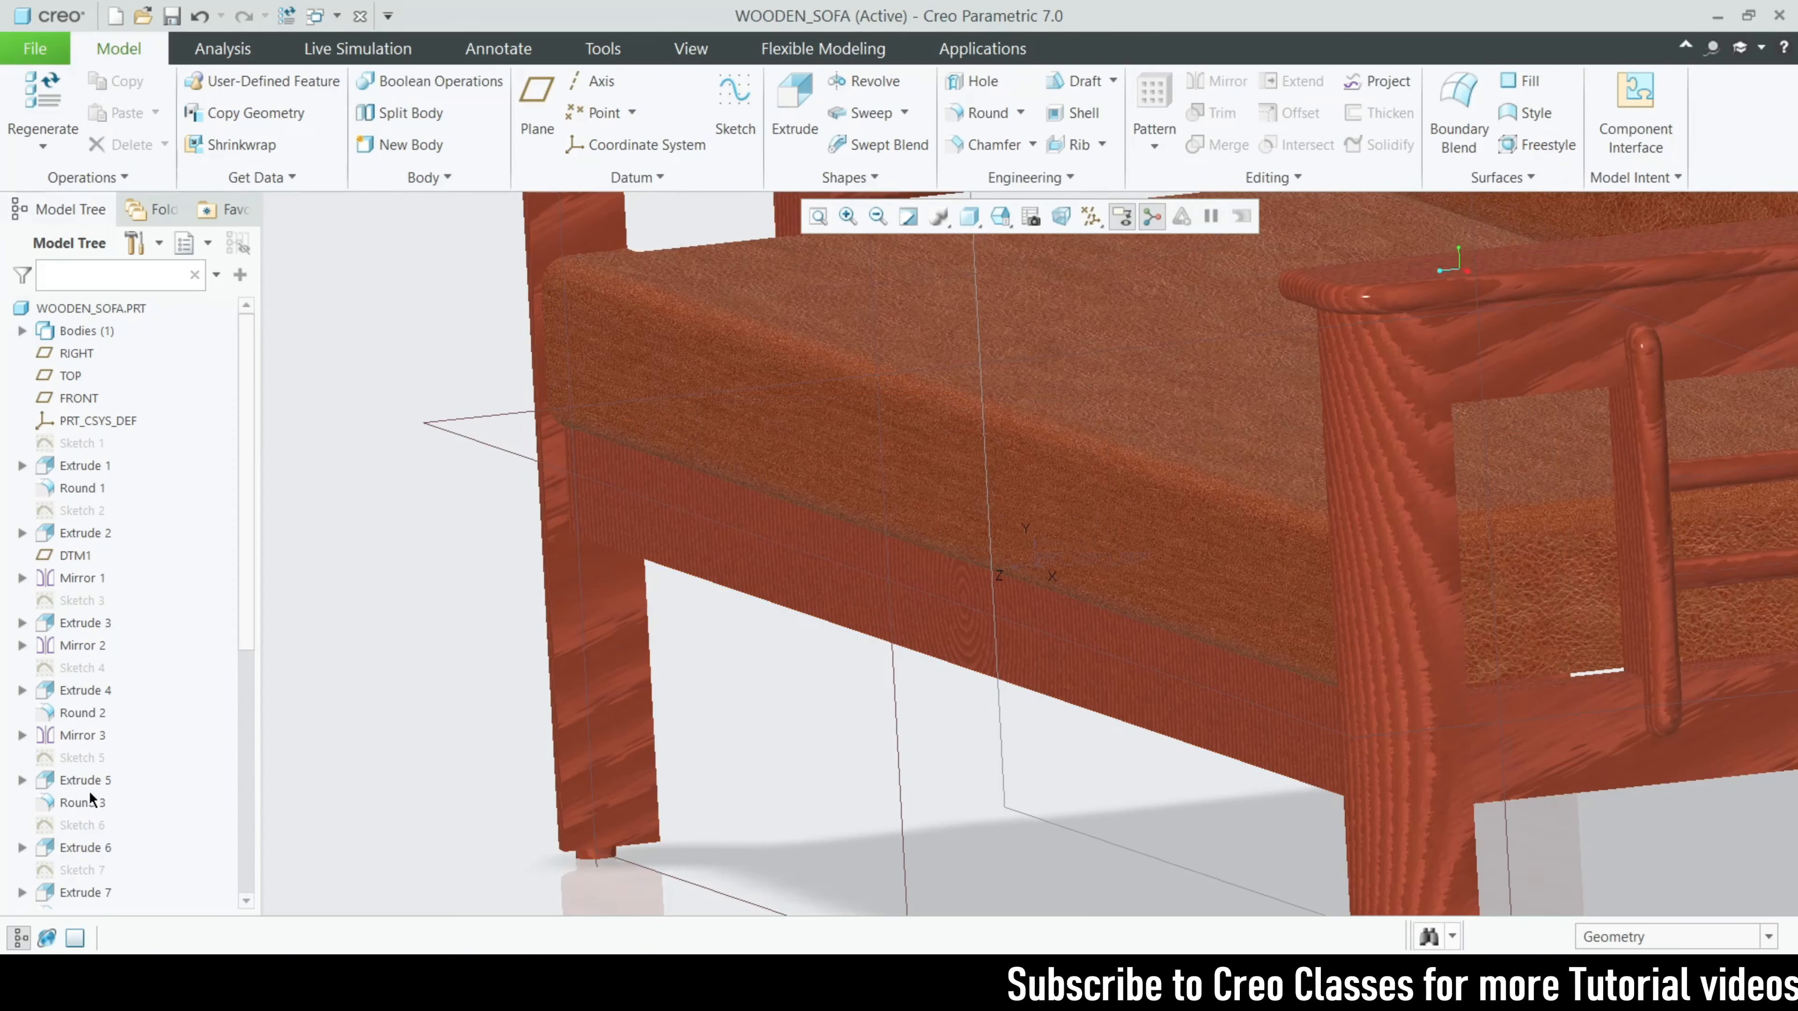
# - Highlight Sketch 6 to locate its rectangle under the armrest, and open the sketch for editing
pyautogui.click(83, 824)
pyautogui.scroll(4, 552, 749)
pyautogui.moveTo(909, 761)
pyautogui.mouseDown(button='middle')
pyautogui.moveTo(964, 742)
pyautogui.moveTo(893, 786)
pyautogui.moveTo(973, 743)
pyautogui.mouseUp(button='middle')
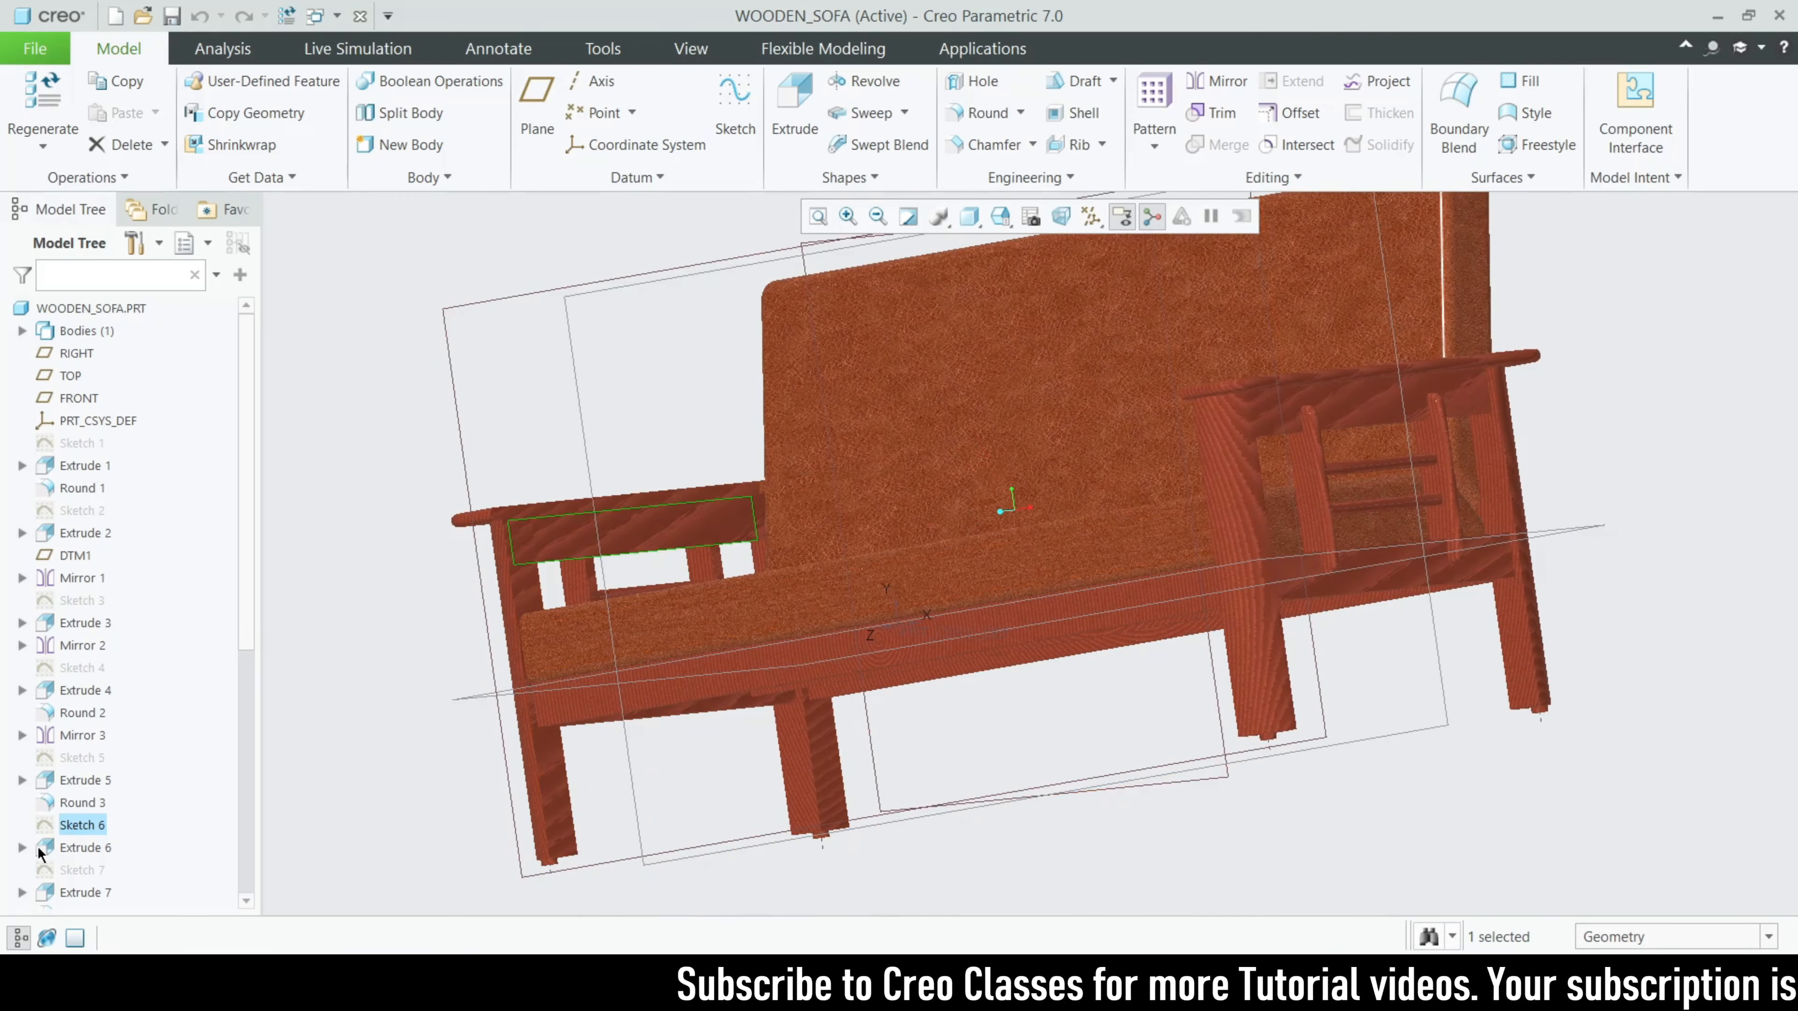
pyautogui.click(79, 825)
pyautogui.click(121, 701)
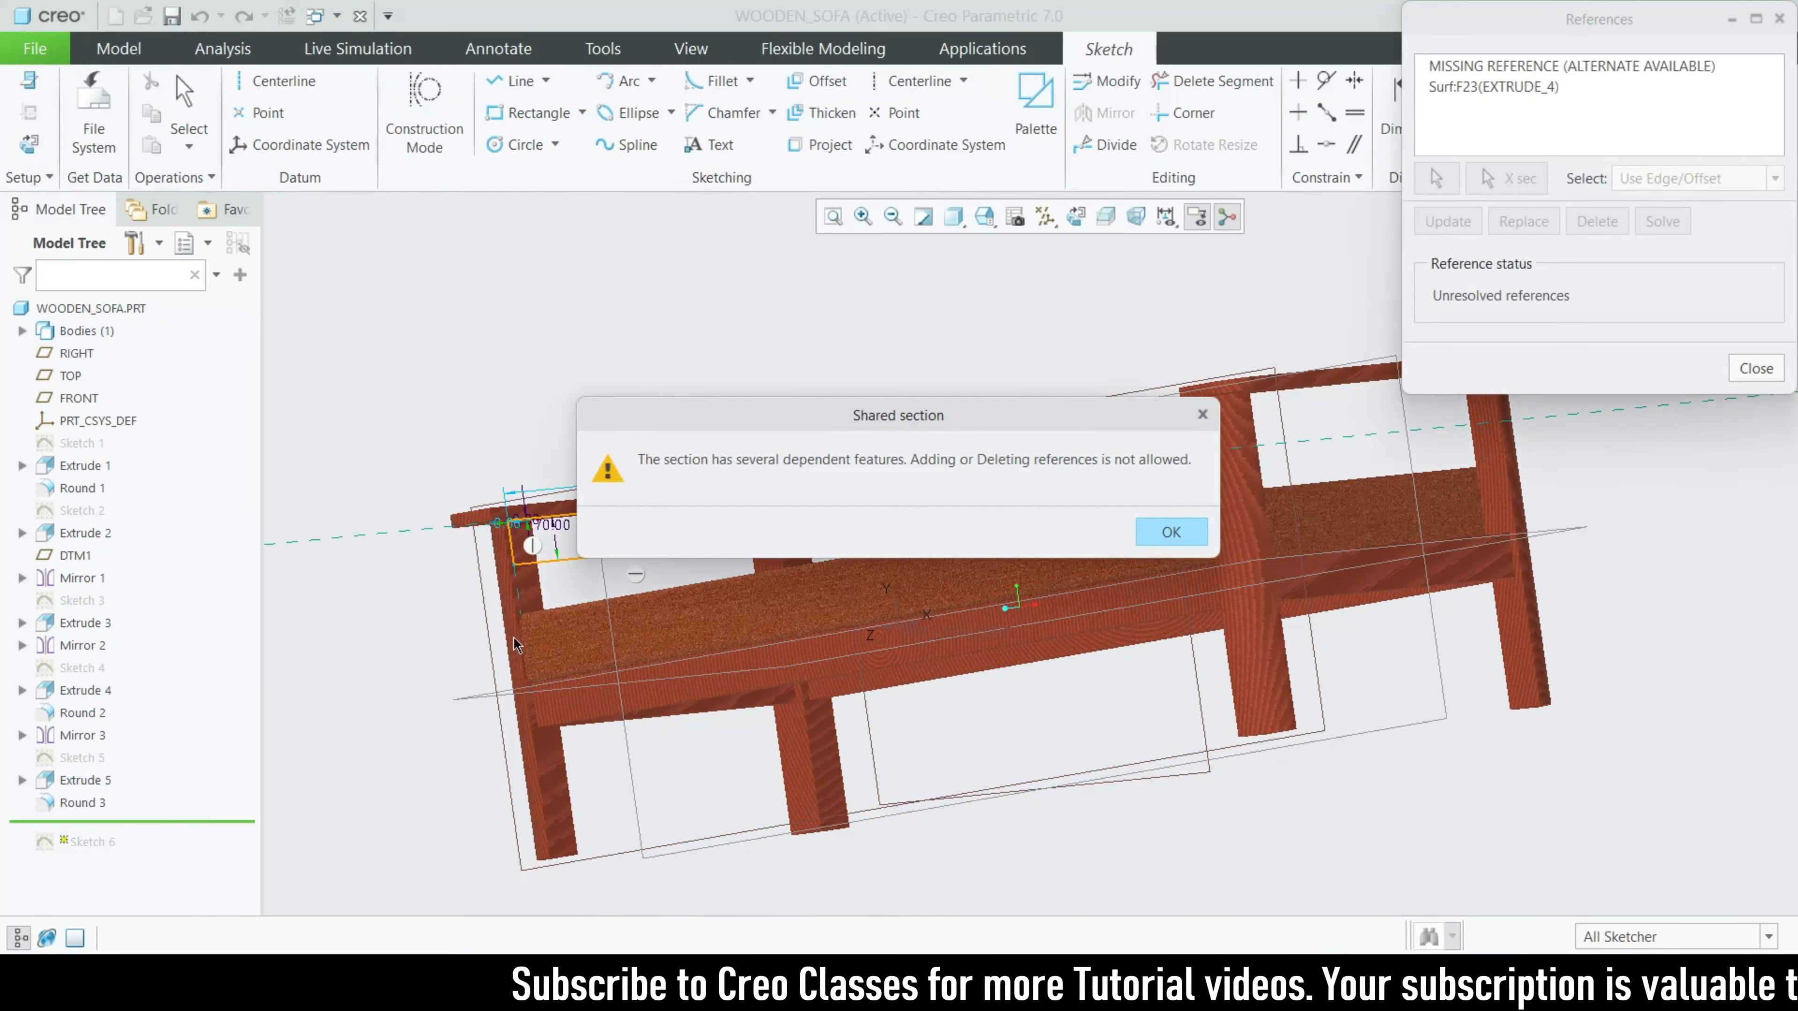